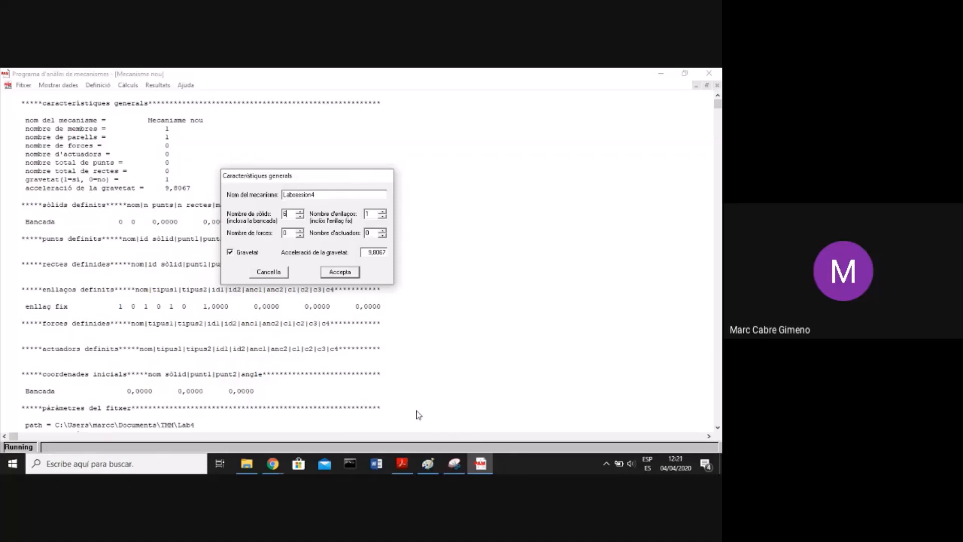
Consult the mechanism sketch in practica4-anglès.pdf and set the general characteristics of Labsession4 to 8 joints and 1 actuator
click(402, 462)
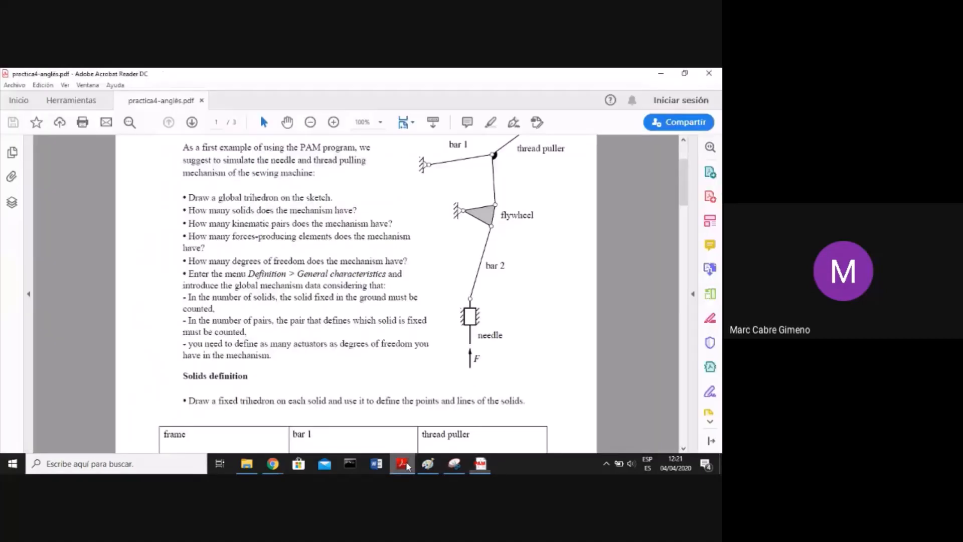
scroll(504, 322, up, 3)
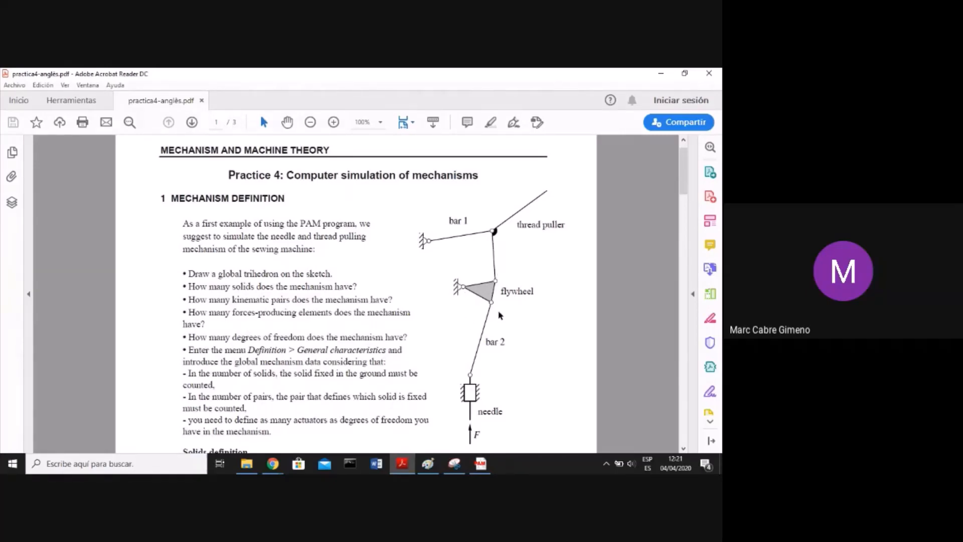
scroll(507, 317, down, 1)
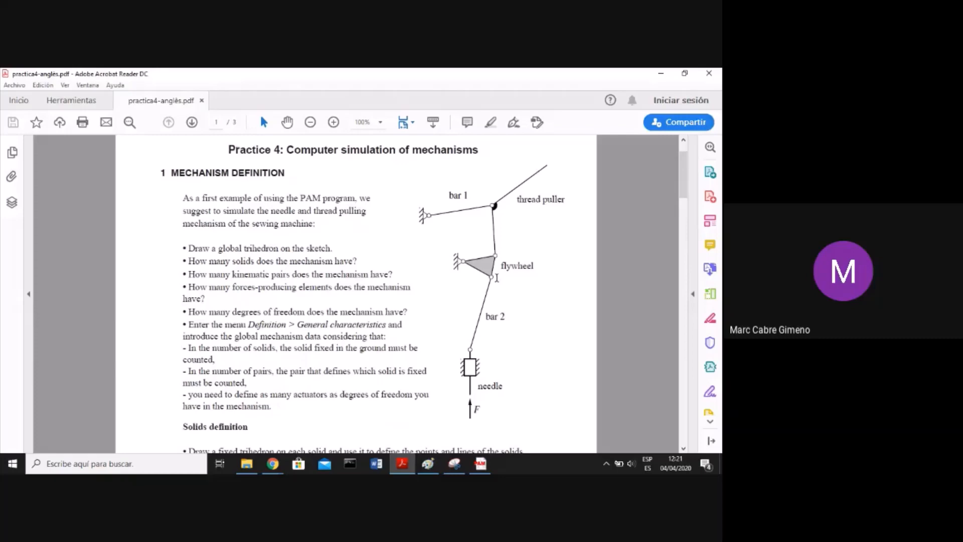
scroll(508, 306, down, 1)
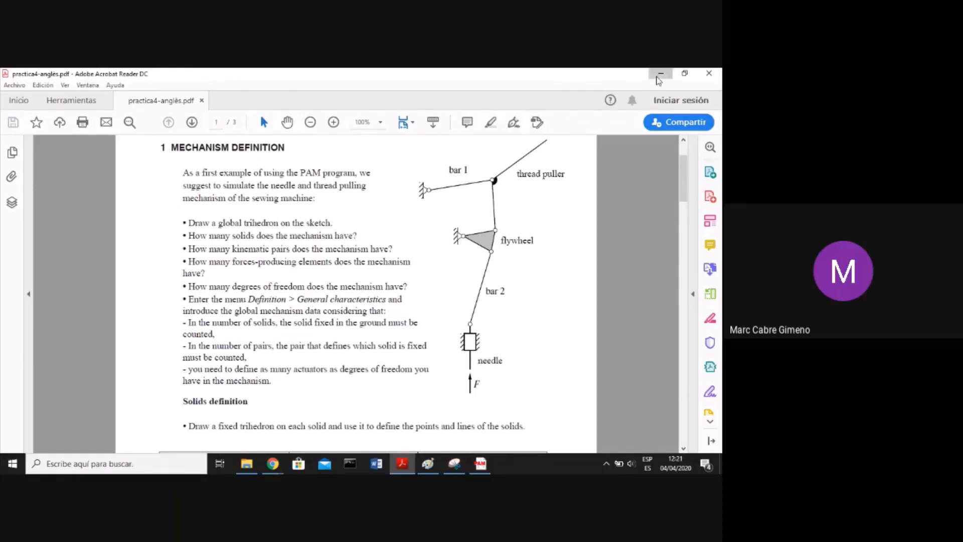
click(661, 74)
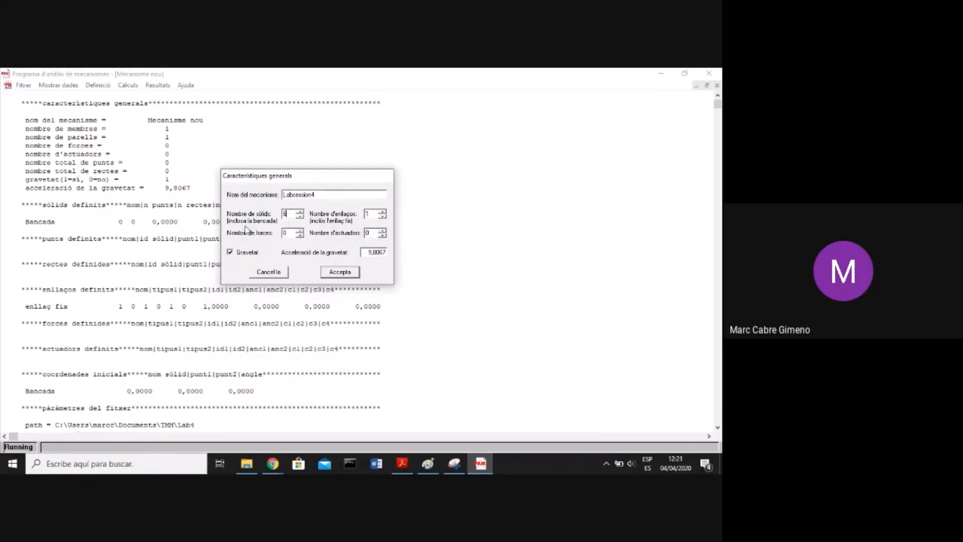
double_click(373, 213)
drag(373, 233, 362, 235)
text(1)
click(345, 274)
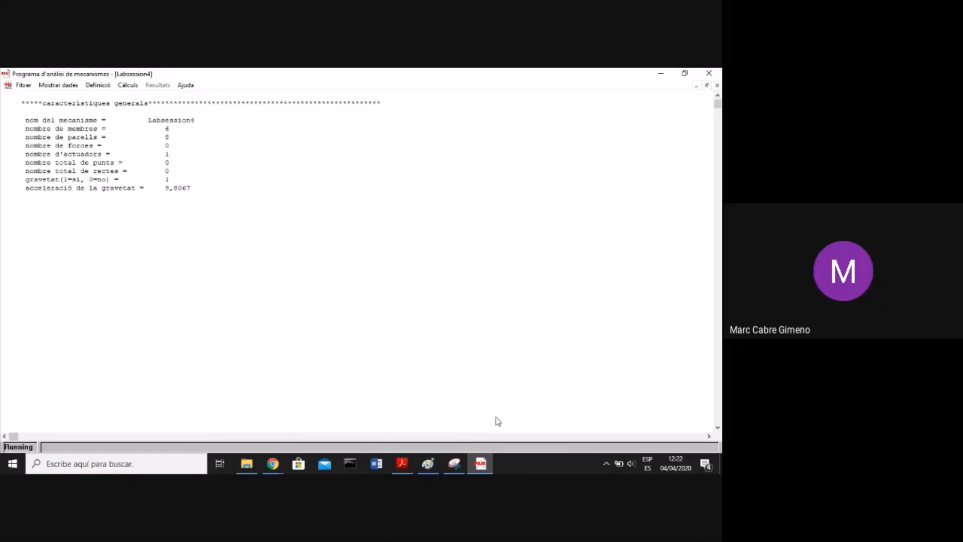
Switch to the Paint sketch and draw a red global trihedron at the ground joint of bar 1 in the mechanism drawing
mouse_move(431, 467)
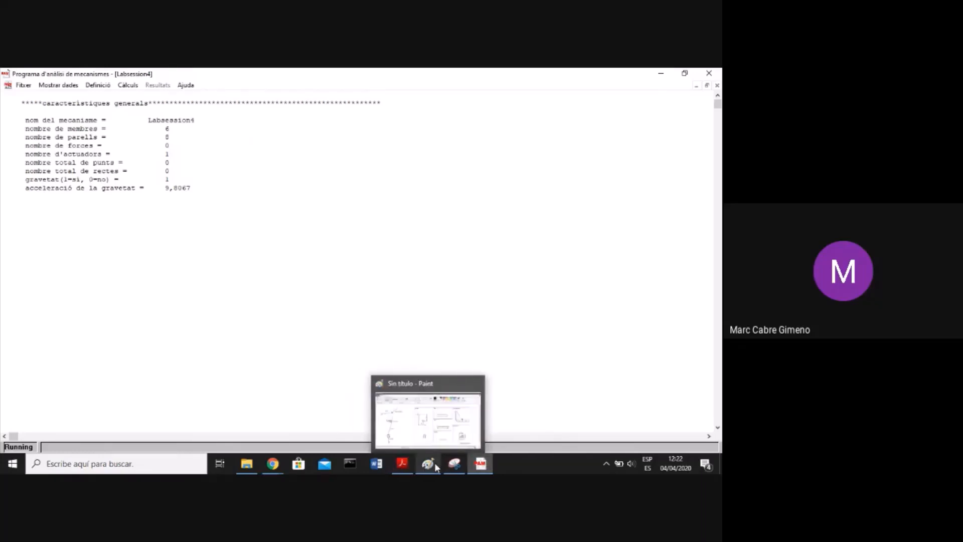
click(430, 464)
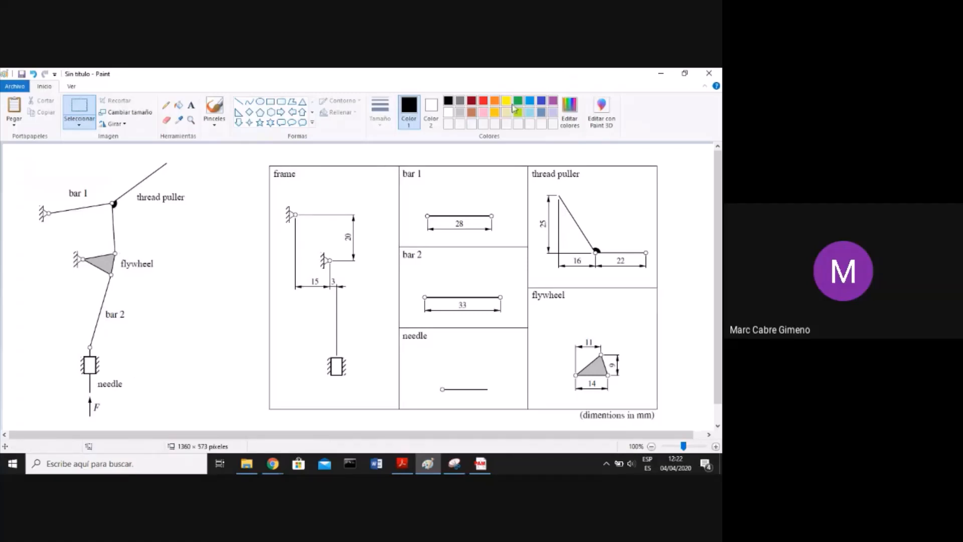
click(483, 101)
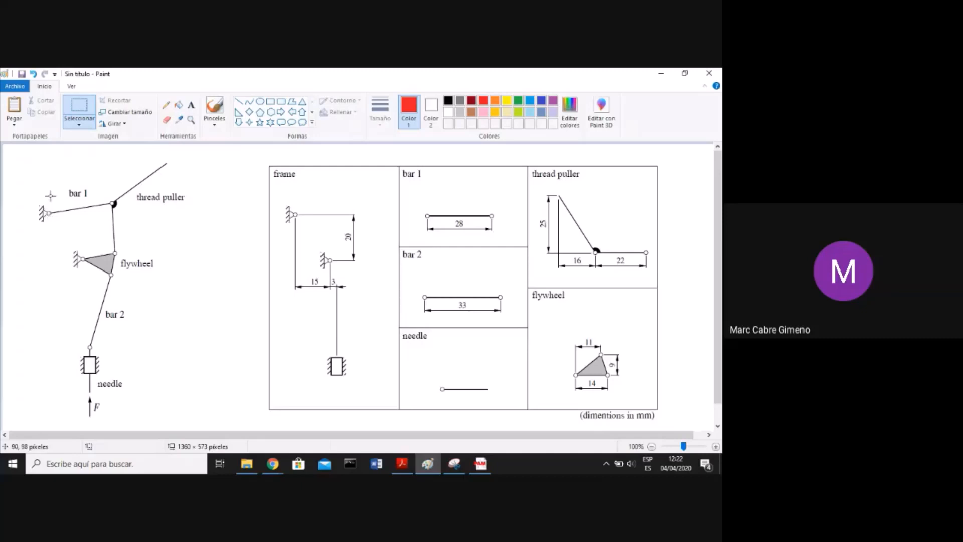
drag(50, 194, 51, 211)
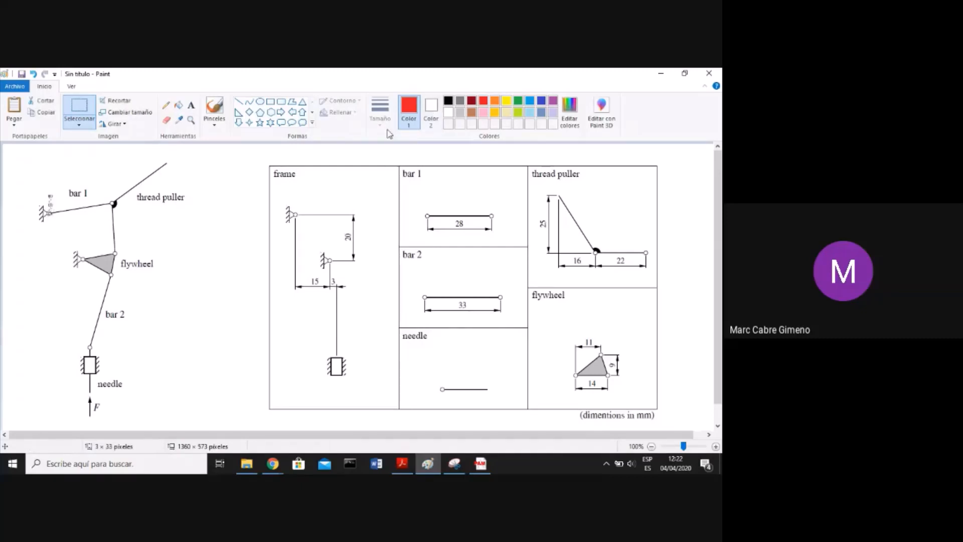
click(234, 187)
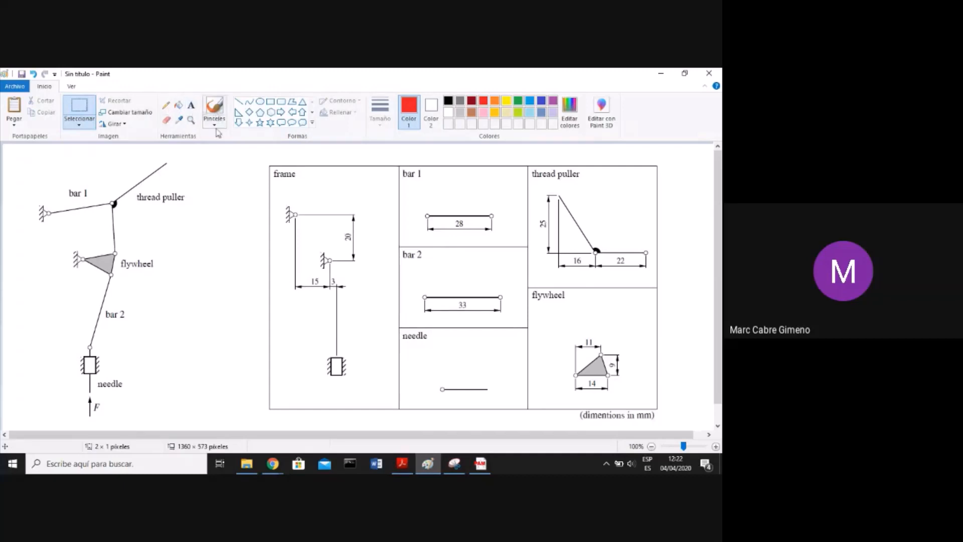
click(166, 105)
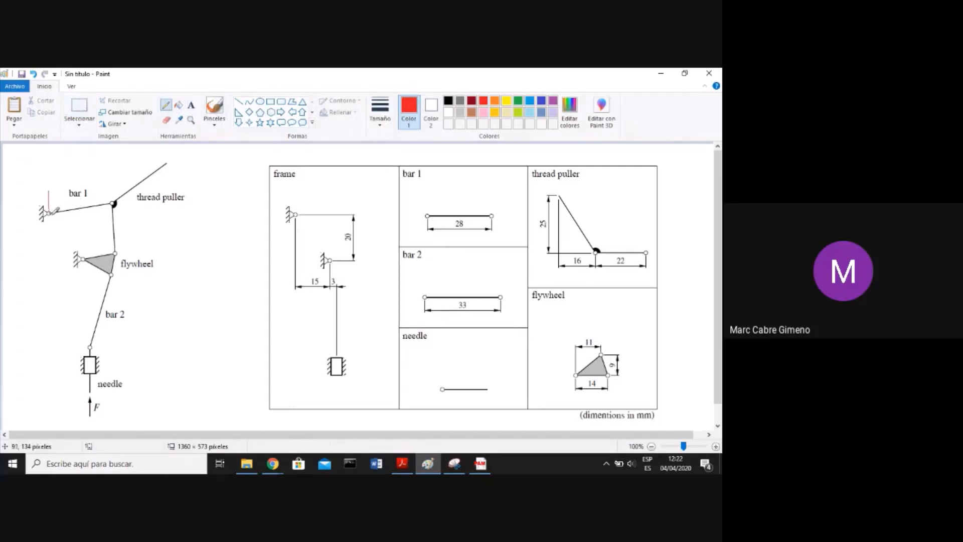
mouse_move(50, 213)
mouse_down()
mouse_move(71, 213)
mouse_move(51, 191)
mouse_up()
Draw a green fixed trihedron on each solid: frame, bar 1, thread puller, bar 2, flywheel and needle
click(518, 101)
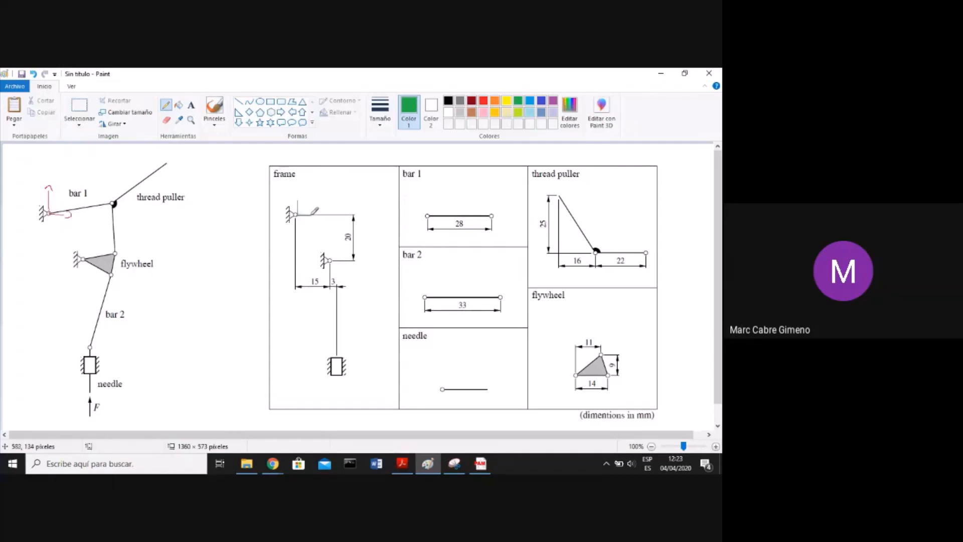
drag(309, 211, 310, 219)
mouse_move(425, 196)
mouse_down()
mouse_move(426, 216)
mouse_move(430, 195)
mouse_move(446, 221)
mouse_up()
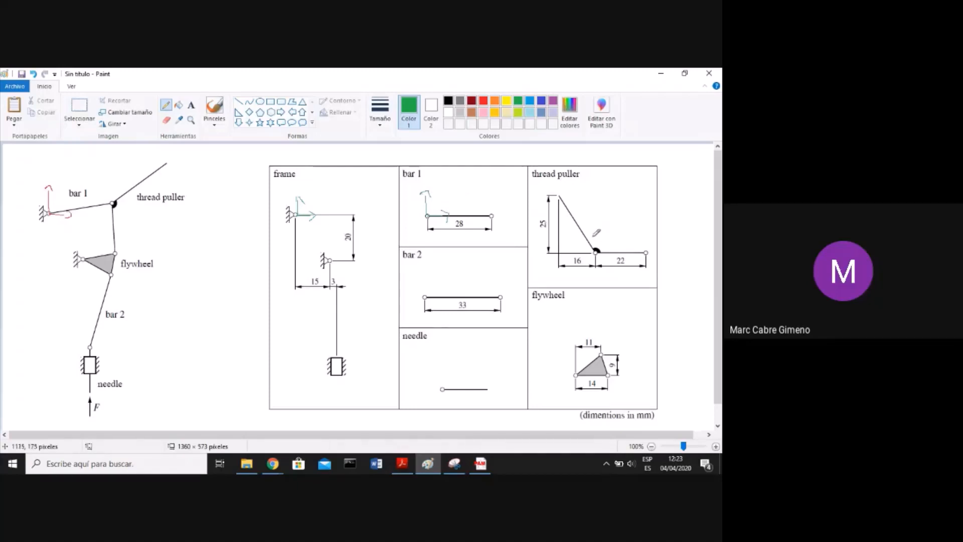
mouse_move(616, 250)
mouse_down()
mouse_move(597, 233)
mouse_move(612, 255)
mouse_up()
mouse_move(425, 281)
mouse_down()
mouse_move(425, 295)
mouse_move(428, 280)
mouse_move(449, 301)
mouse_up()
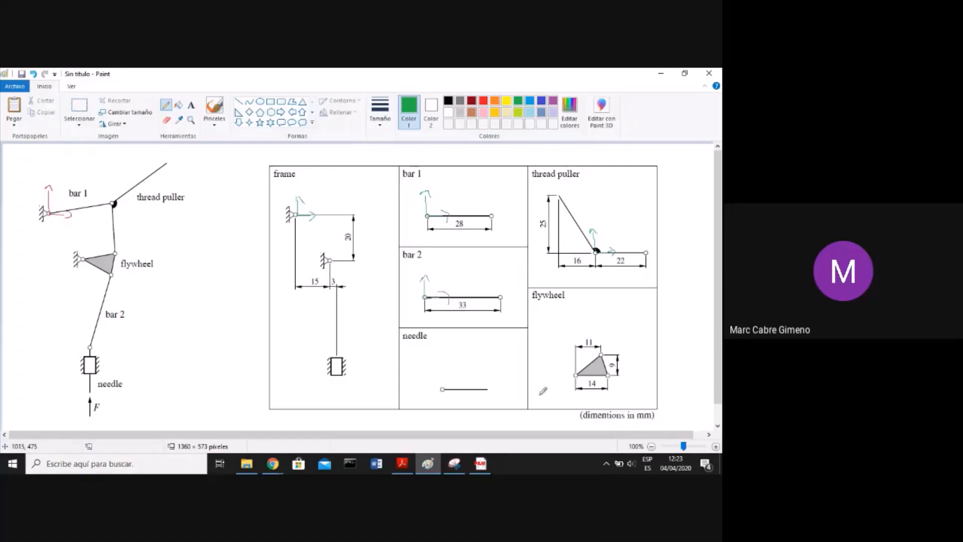
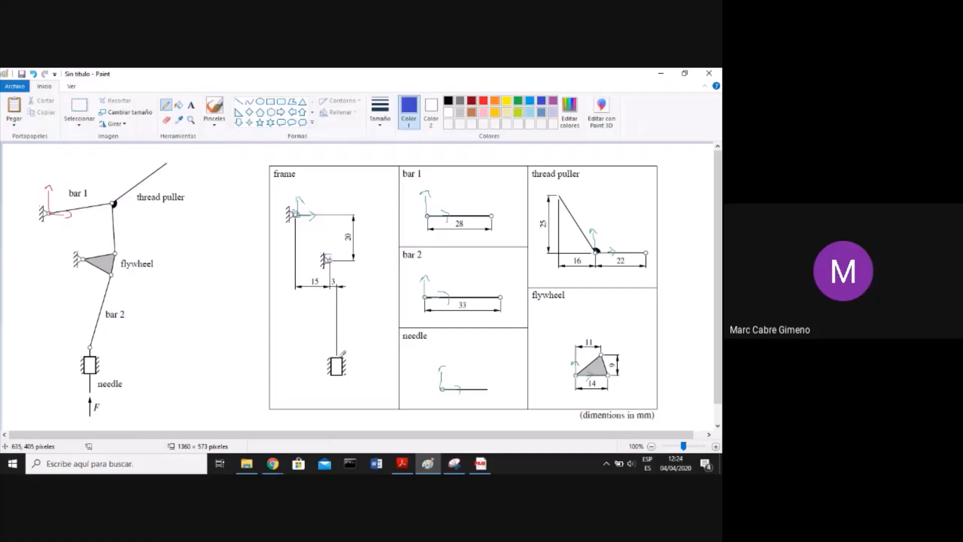
Mark in blue the joint points of the solids and the sliding lines of the frame and the needle
drag(336, 376, 334, 395)
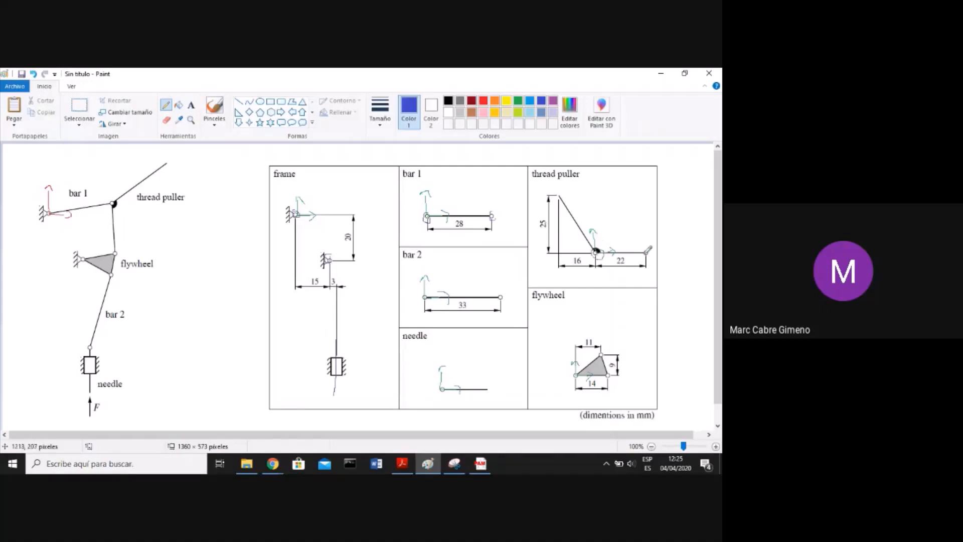
drag(650, 254, 643, 258)
drag(424, 290, 426, 293)
drag(503, 291, 501, 287)
mouse_move(577, 374)
mouse_down()
mouse_move(610, 373)
mouse_move(599, 354)
mouse_up()
mouse_move(441, 386)
mouse_down()
mouse_move(445, 392)
mouse_move(432, 388)
mouse_move(516, 388)
mouse_up()
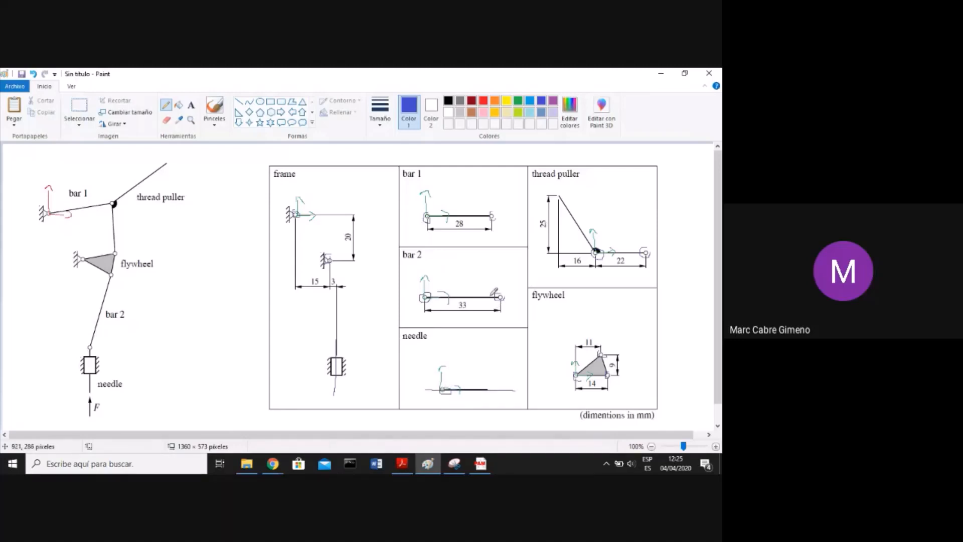
Switch to PAM, open the solids definition, name the first solid Frame and give it 2 points and 1 line
click(480, 464)
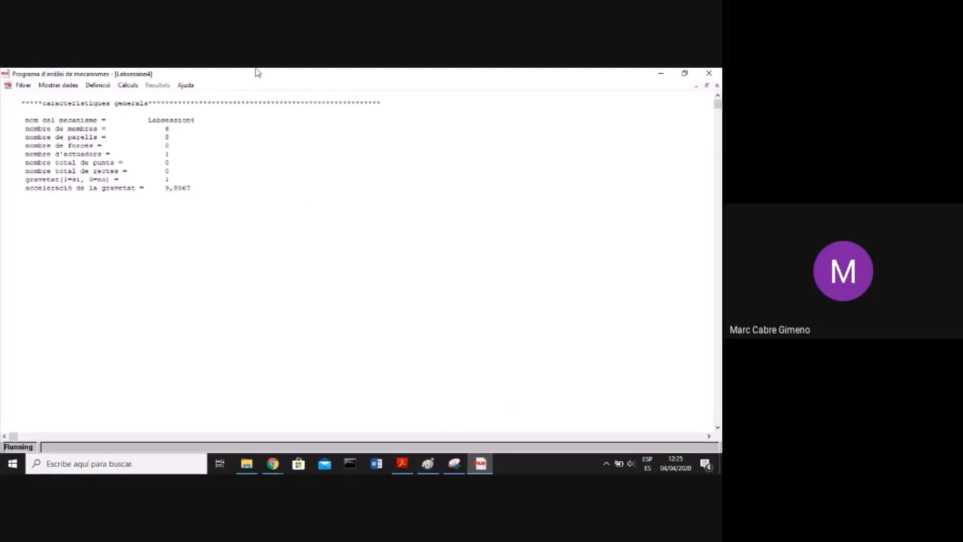
click(59, 83)
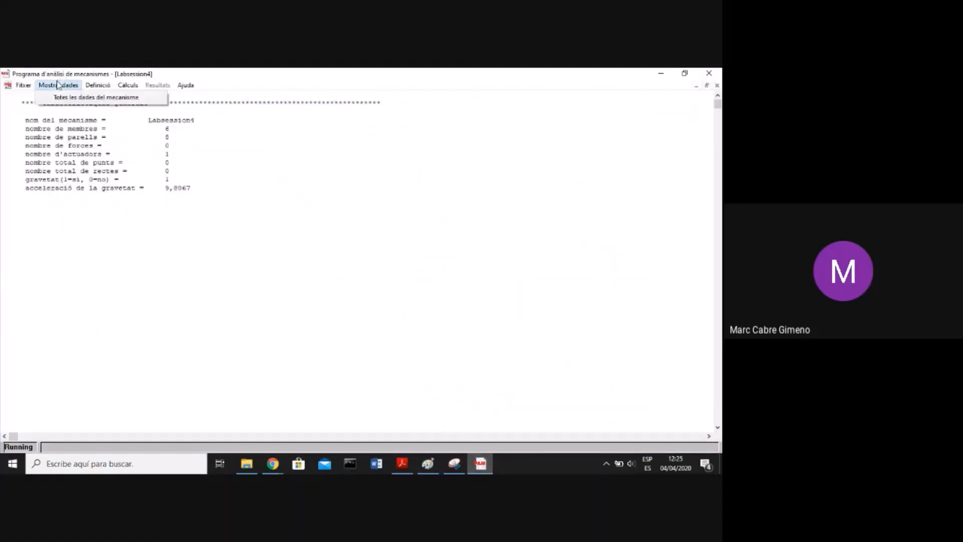
click(98, 85)
click(98, 84)
click(108, 112)
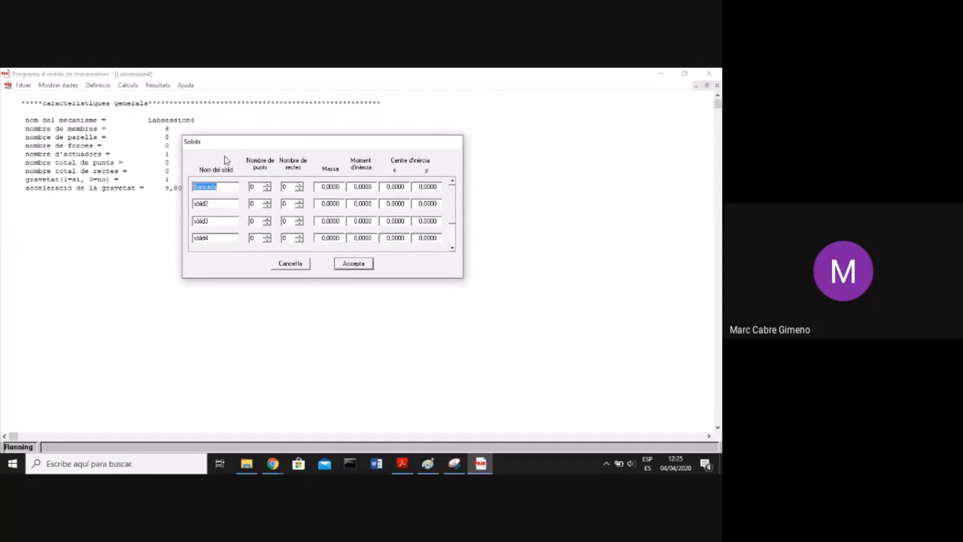
text(Frame)
click(435, 462)
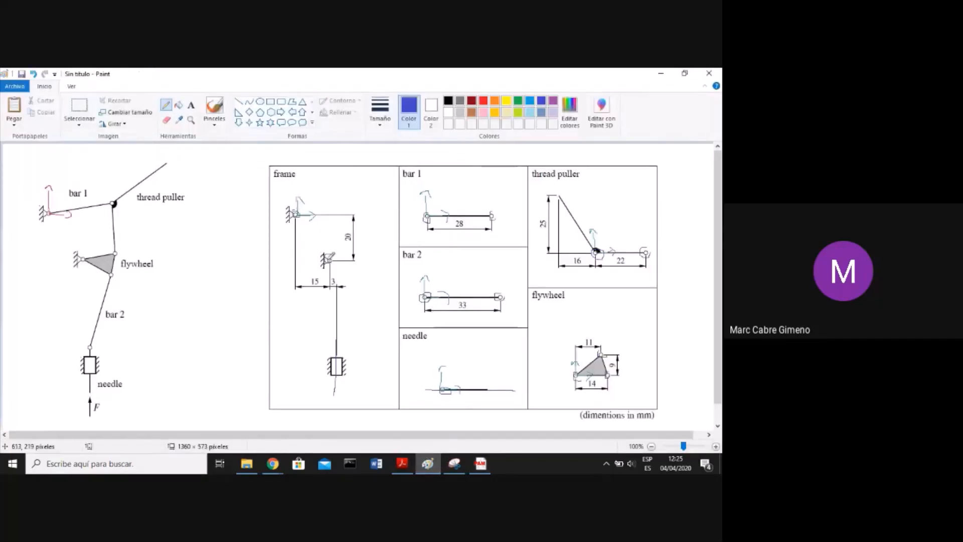
click(481, 464)
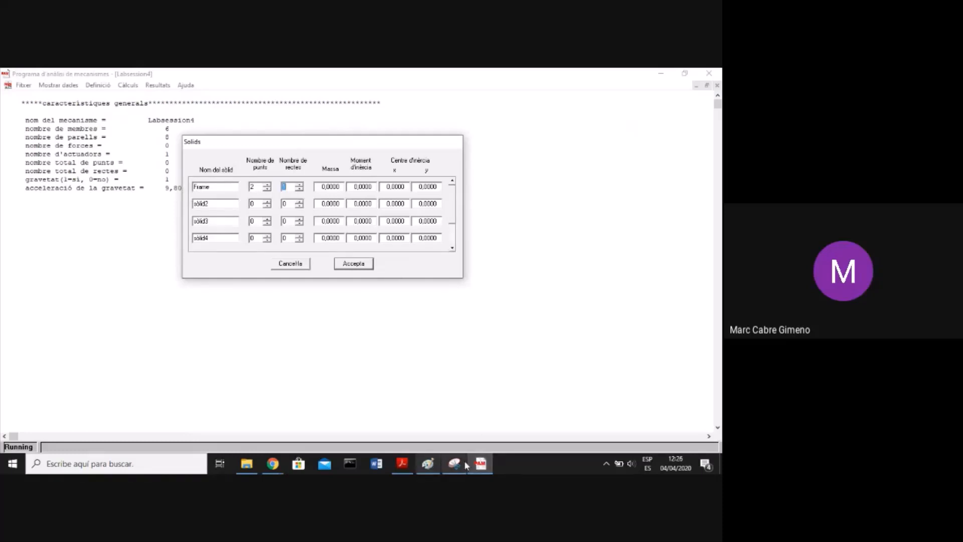
Name the second solid Bar1 and give it 2 points, checking its sketch in Paint
click(429, 463)
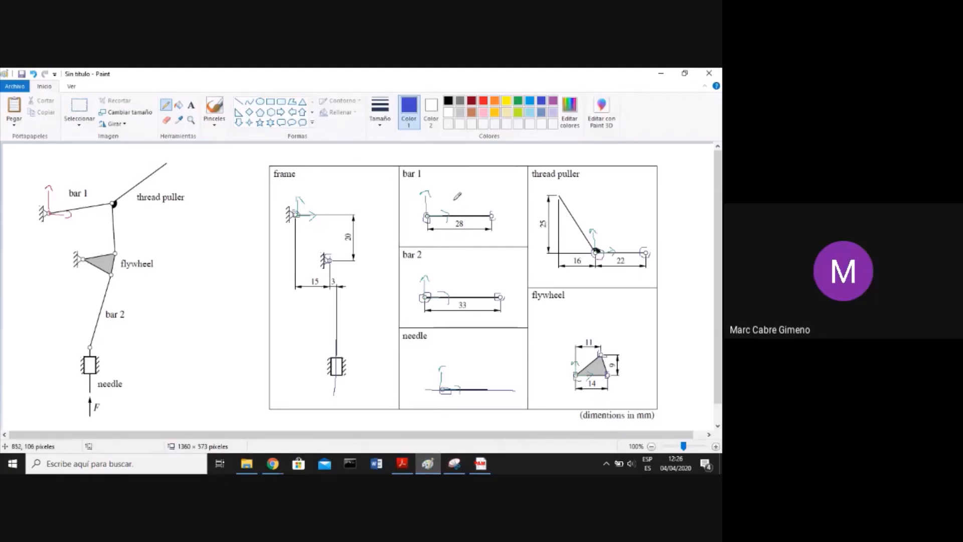
click(481, 463)
click(229, 203)
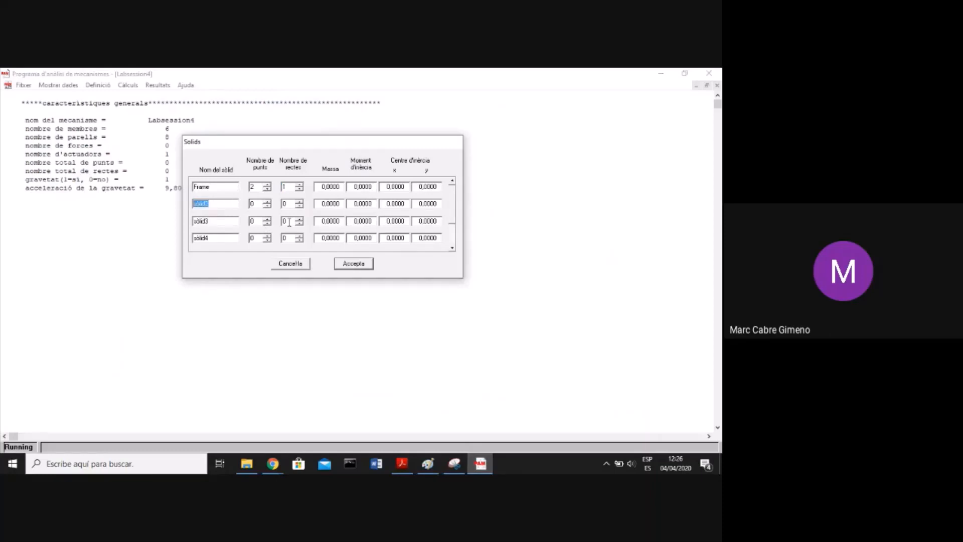
text(Bar1)
click(475, 463)
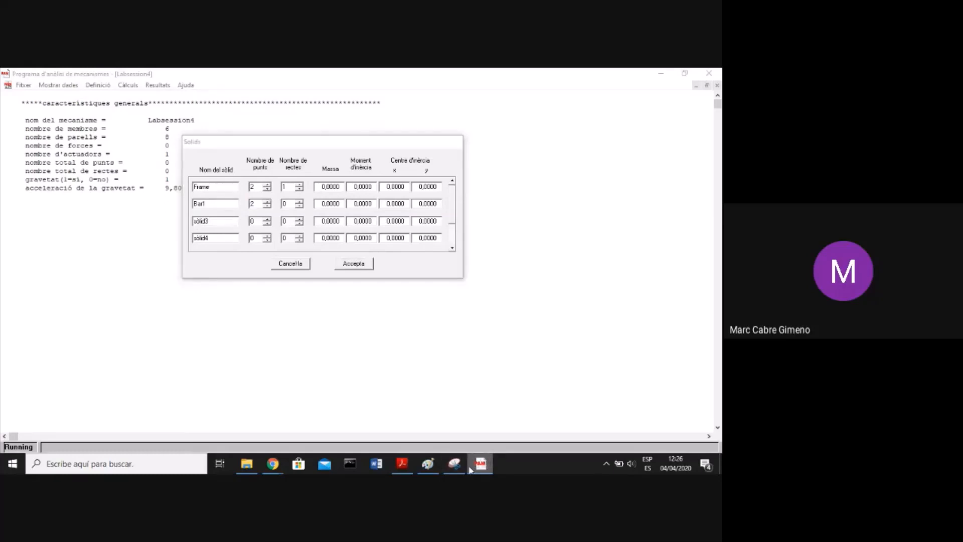
click(456, 464)
click(455, 464)
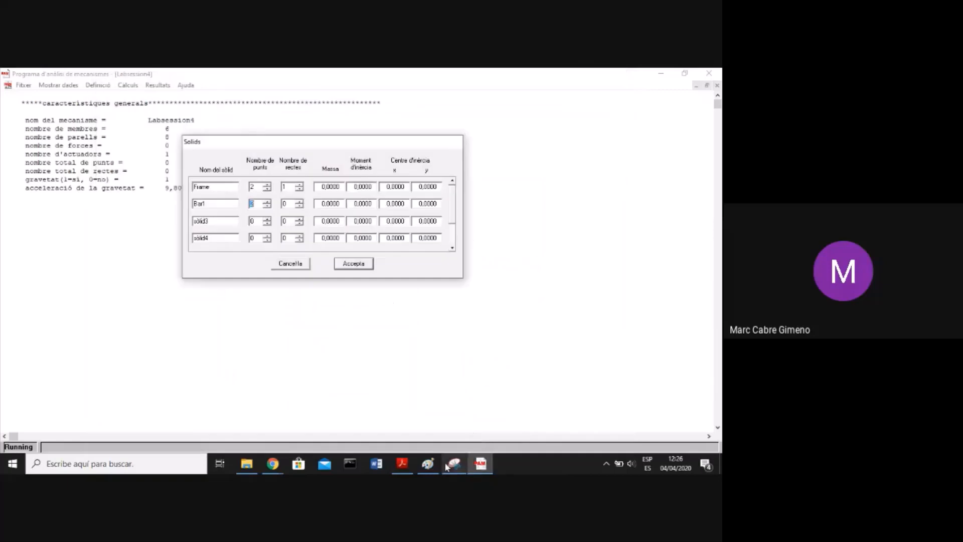
Check the Paint sketch, name the third solid Bar2 and give it 2 points
click(436, 467)
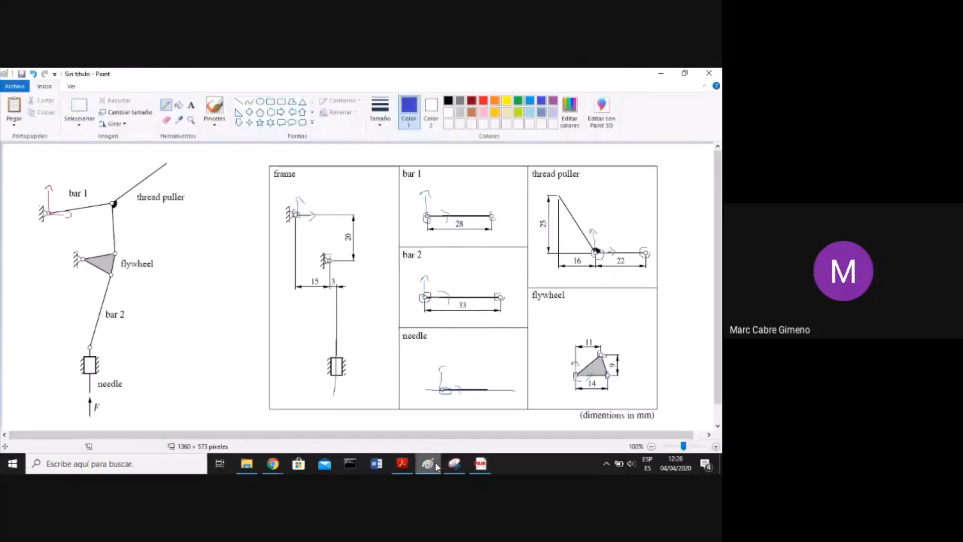
click(436, 462)
drag(223, 221, 172, 225)
text(Bar2)
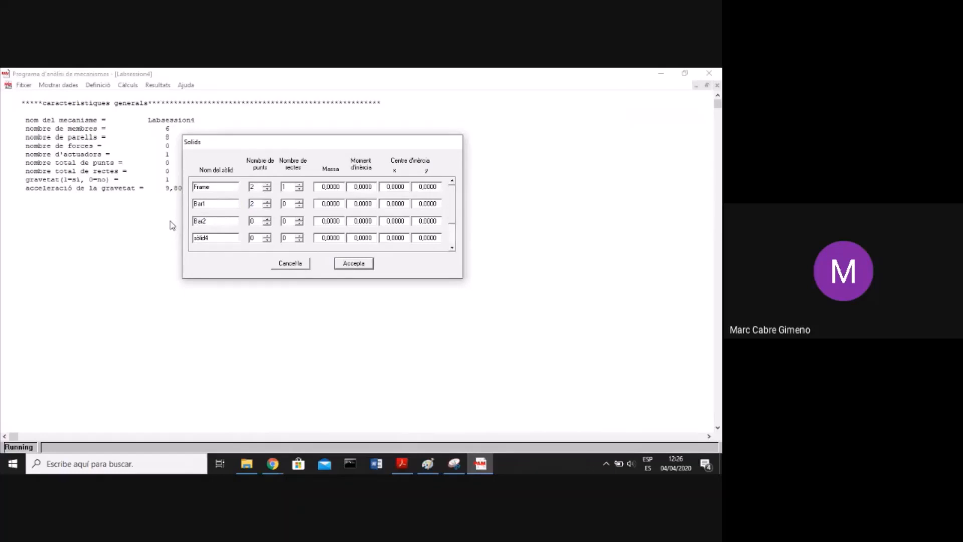
click(266, 219)
Check the Paint sketch, name the fourth solid threadpuller and give it 2 points
click(428, 463)
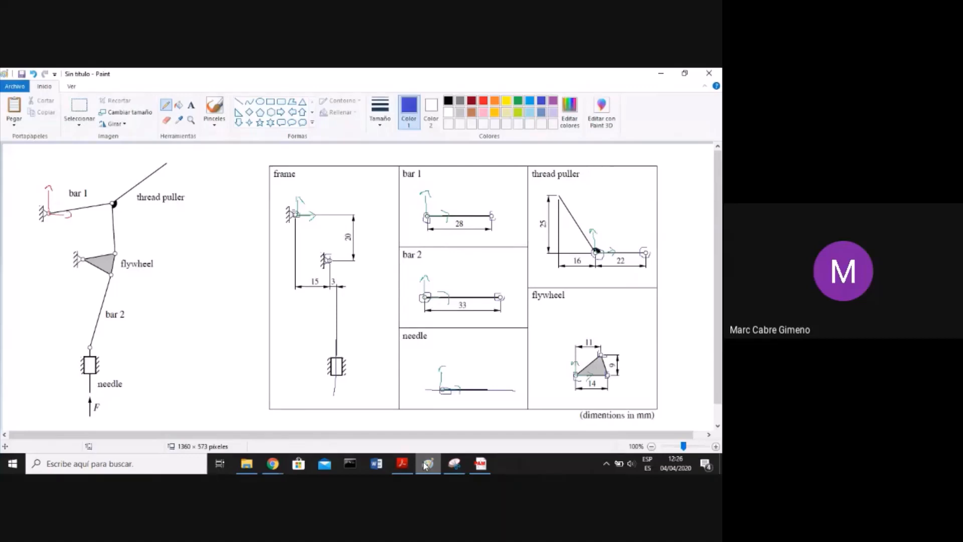
key(alt+Tab)
double_click(203, 237)
text(threadpuller)
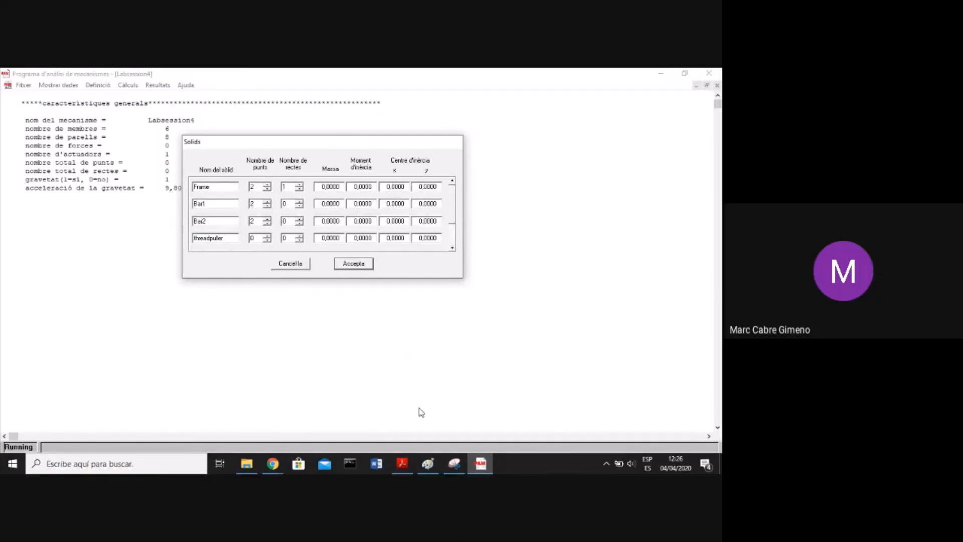
click(268, 236)
click(269, 236)
click(268, 237)
Check the Paint sketch, name the fifth solid flywheel and give it 3 points
click(452, 248)
click(452, 249)
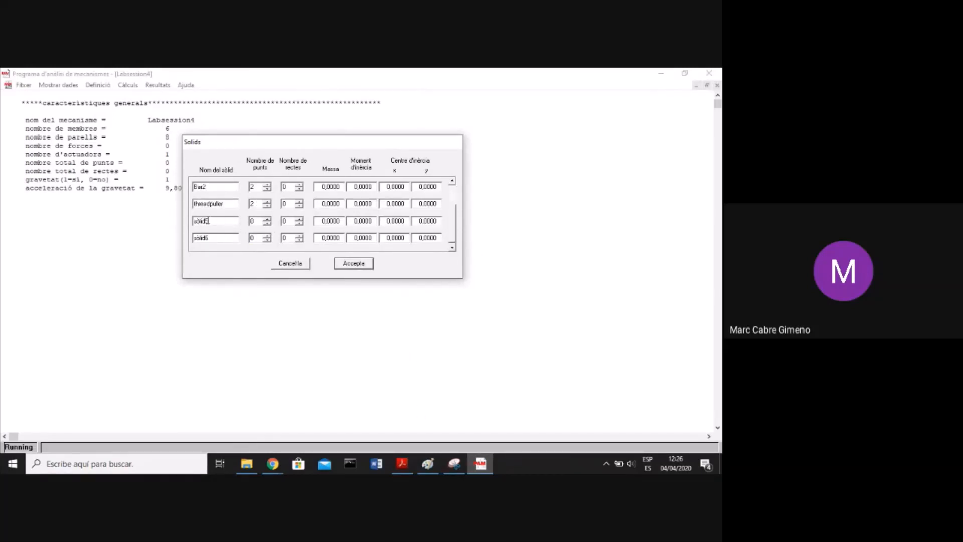
drag(221, 221, 163, 219)
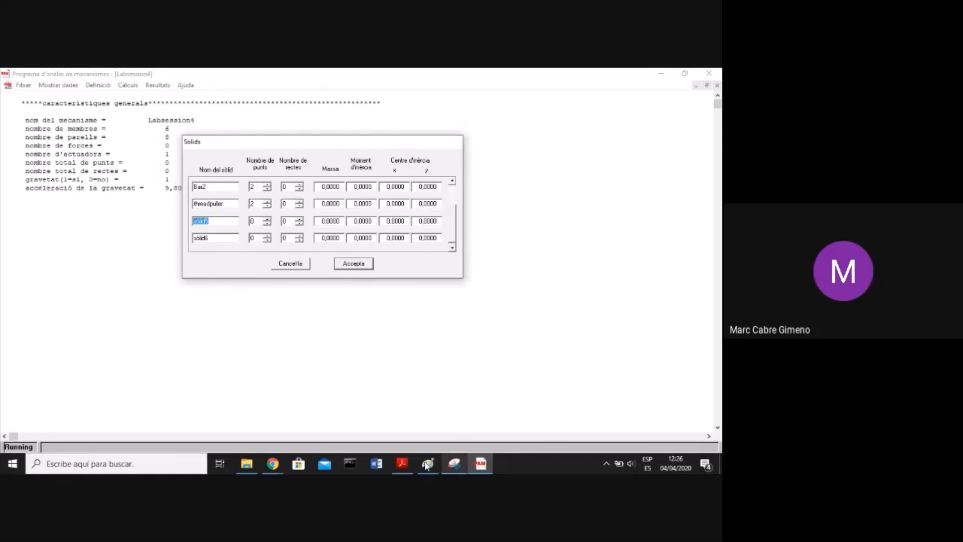
click(427, 465)
click(481, 464)
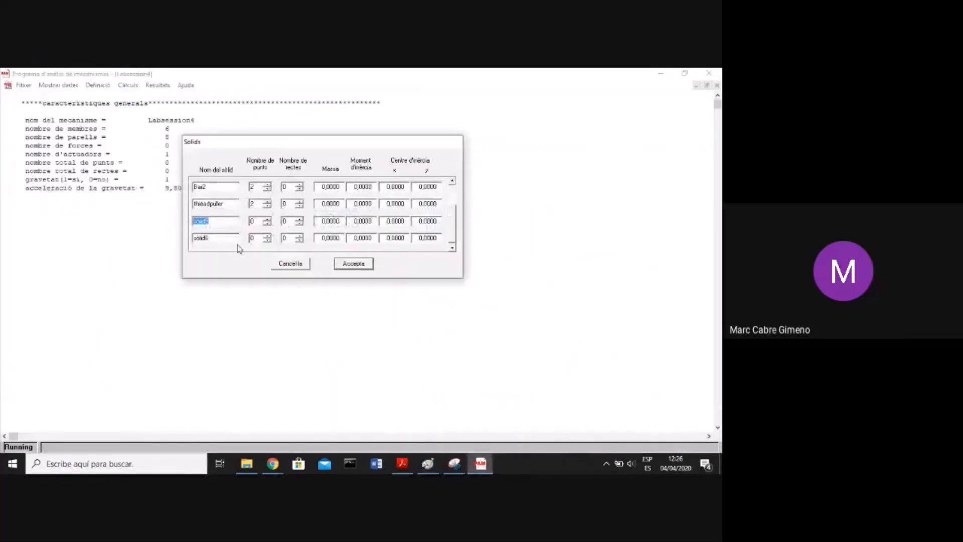
text(lywheel)
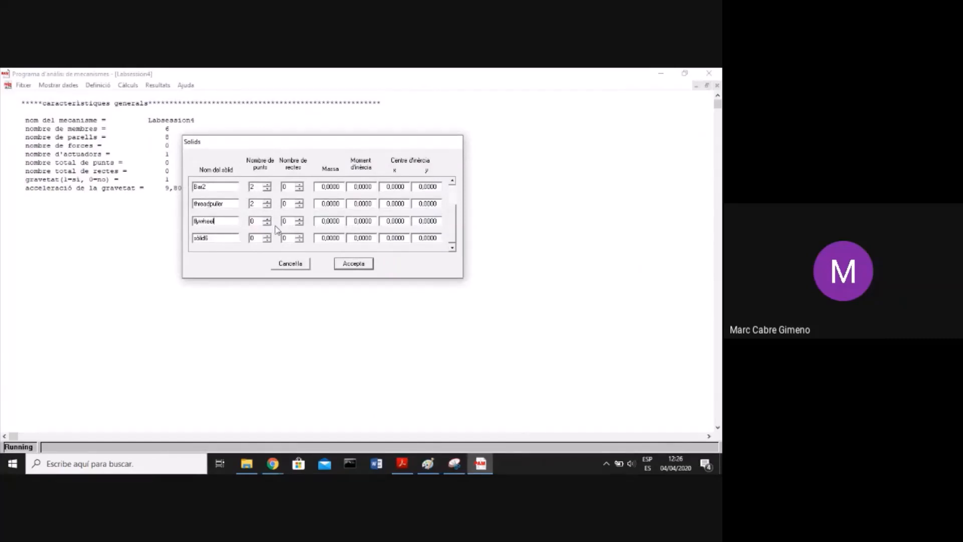
Name the sixth solid needle, give it 1 point and 1 line, and accept the solids definition
double_click(216, 239)
text(needle)
key(Tab)
mouse_move(452, 232)
mouse_down()
mouse_move(450, 205)
mouse_move(454, 233)
mouse_up()
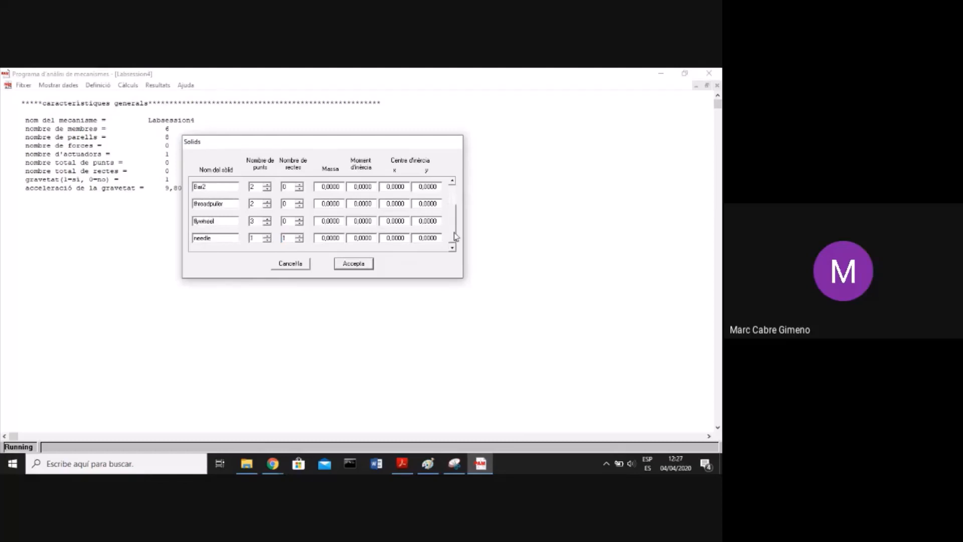
click(354, 264)
Open the points definition, then switch to Paint and number the frame's lower support 2 and bar 1's first end 1
click(95, 86)
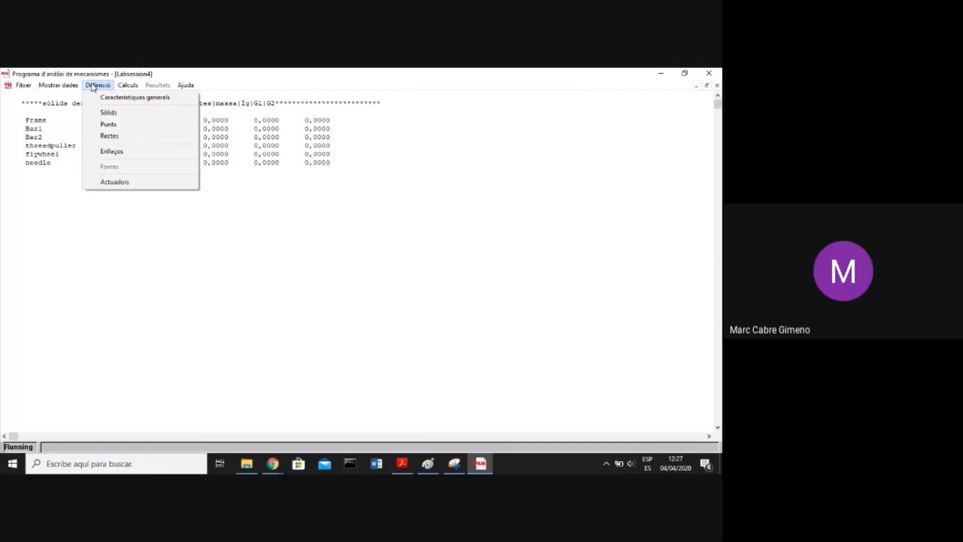
click(111, 126)
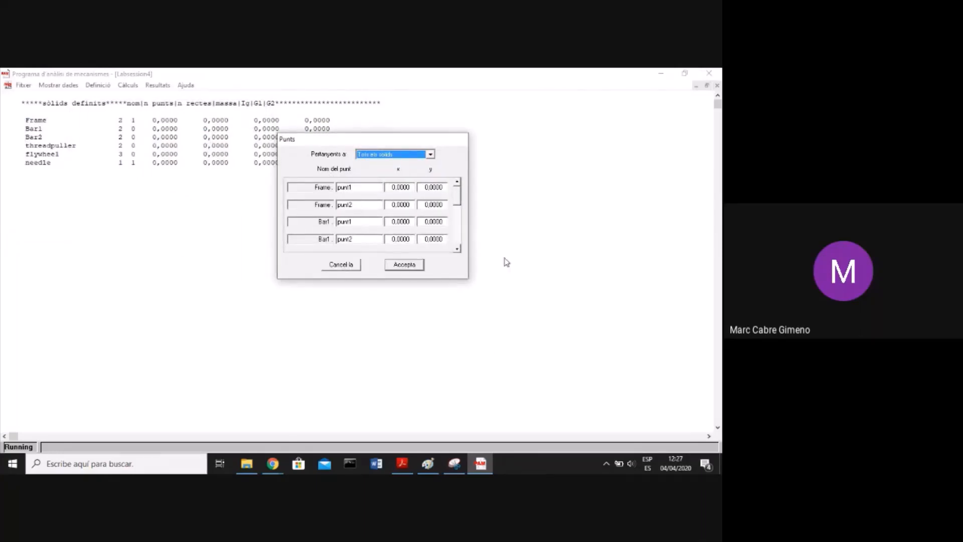
click(429, 466)
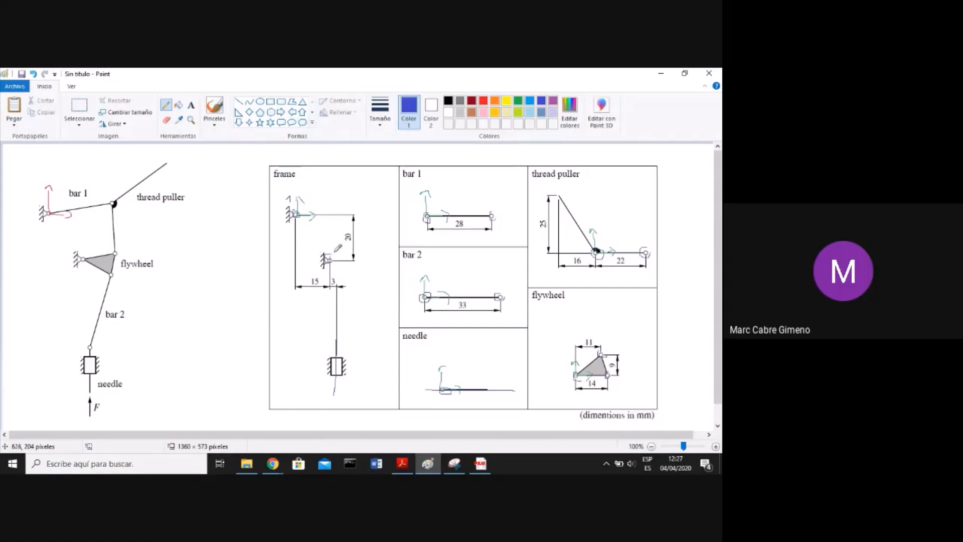
drag(330, 246, 336, 253)
drag(416, 215, 424, 216)
key(ctrl+z)
Number the remaining joints of the assembled mechanism sketch from 2 to 6, starting at the flywheel's fixed support and ending at the needle
drag(81, 252, 86, 246)
drag(110, 190, 108, 199)
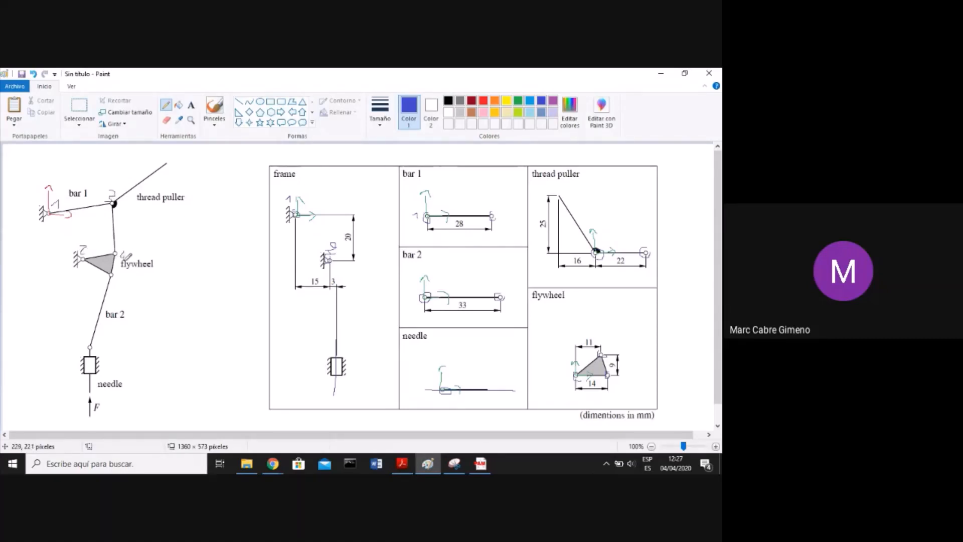
drag(118, 278, 114, 288)
drag(103, 341, 101, 345)
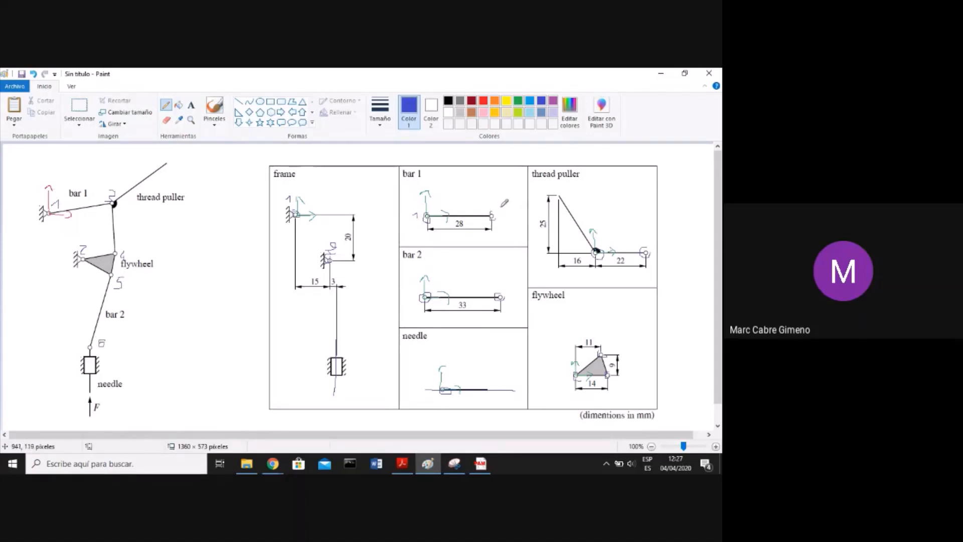
Number bar 1's far end 3, the thread puller's joints 3 and 4, bar 2's ends 5 and 6, the flywheel's corners 2, 3, 4, and needle 6
drag(497, 205, 496, 216)
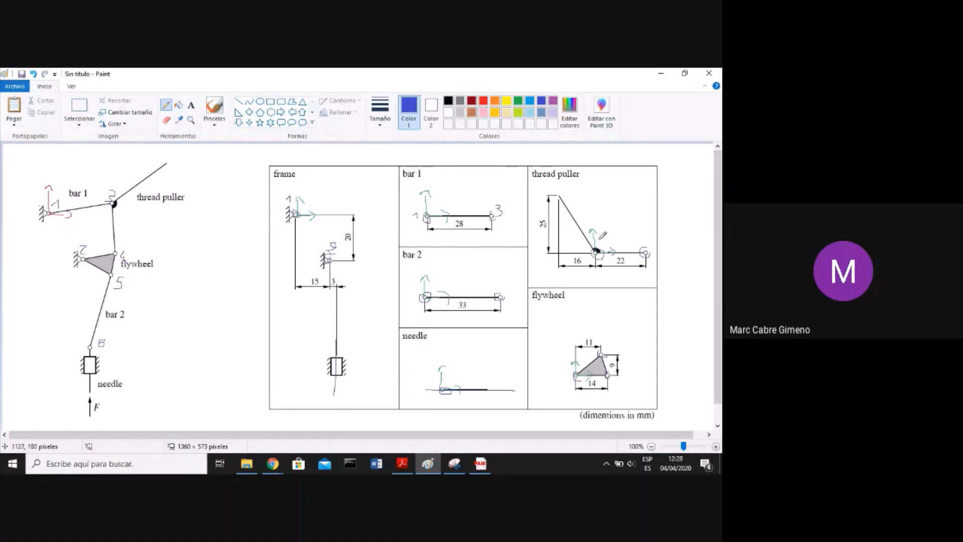
drag(600, 239, 646, 245)
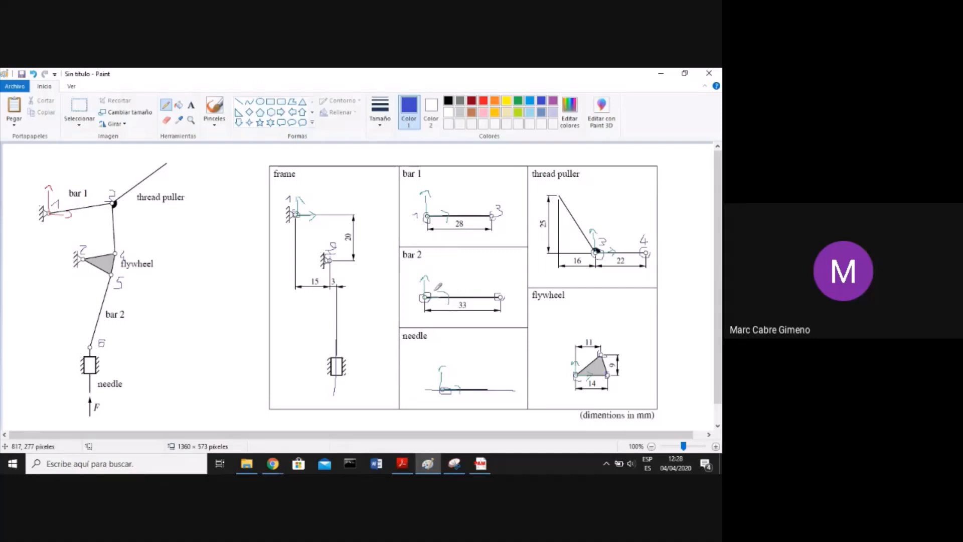
mouse_move(433, 281)
mouse_down()
mouse_move(442, 284)
mouse_move(432, 290)
mouse_move(444, 280)
mouse_up()
drag(510, 282, 503, 293)
drag(558, 372, 564, 380)
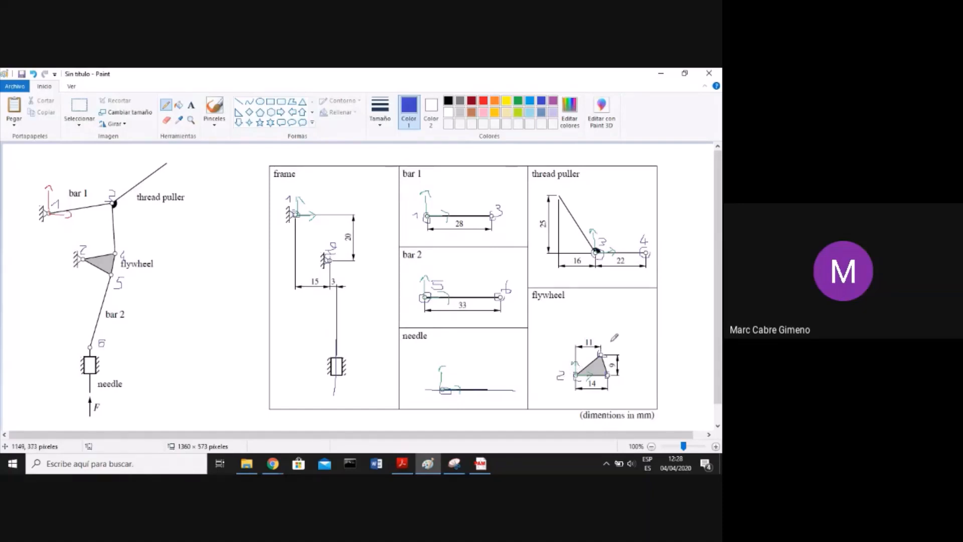
drag(609, 342, 609, 349)
Switch to PAM and name the two Frame points 1 and 2
click(481, 464)
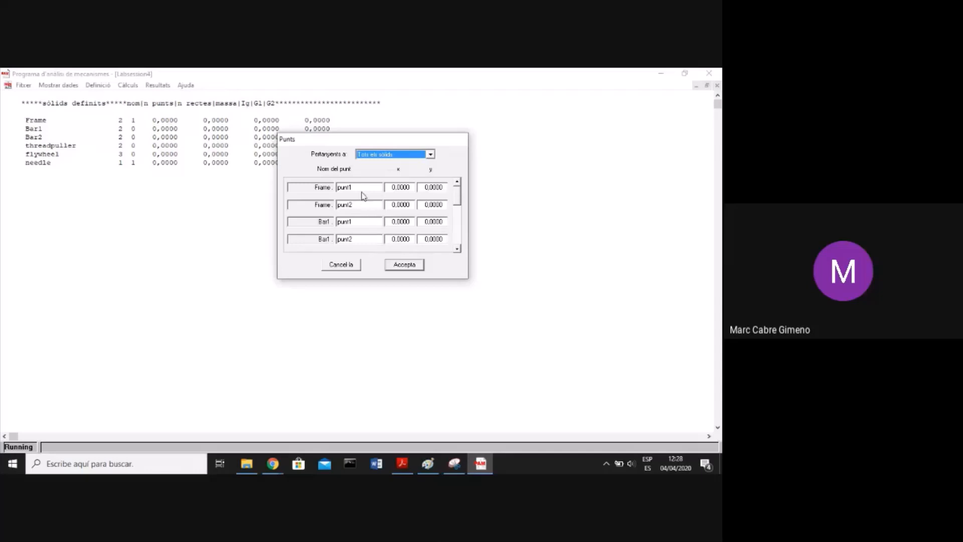
key(Tab)
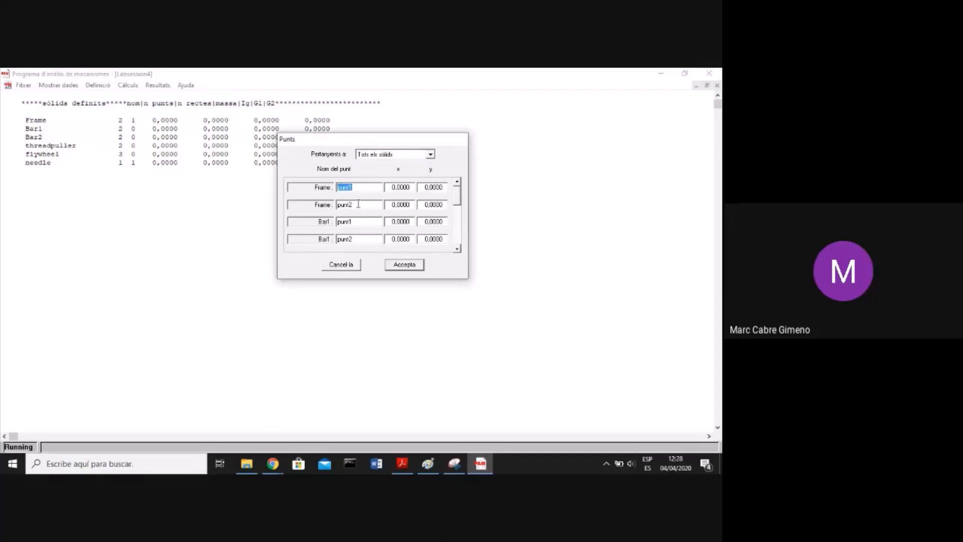
text(1)
key(Tab)
text(2)
Check the frame dimensions in Paint and set Frame point 2 to x 15 and y 20
click(434, 462)
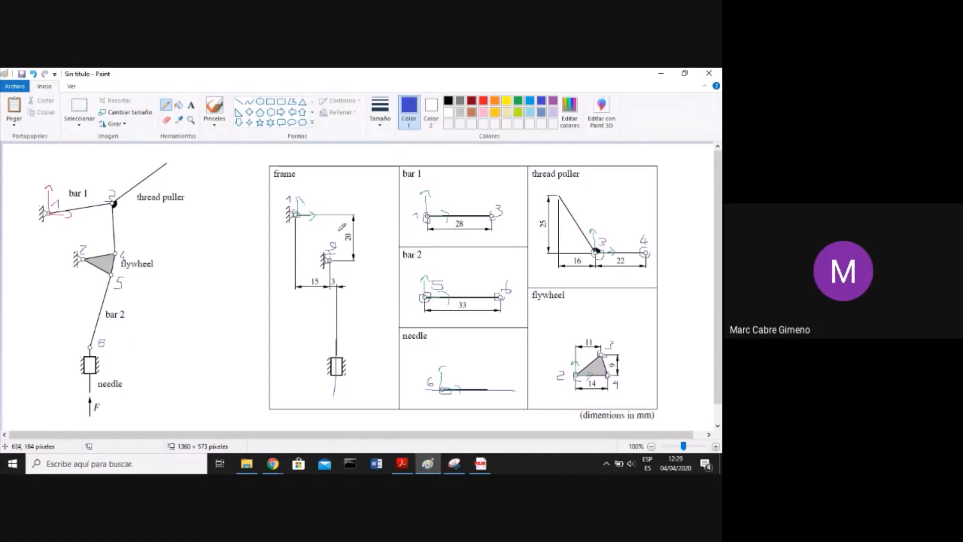
click(481, 464)
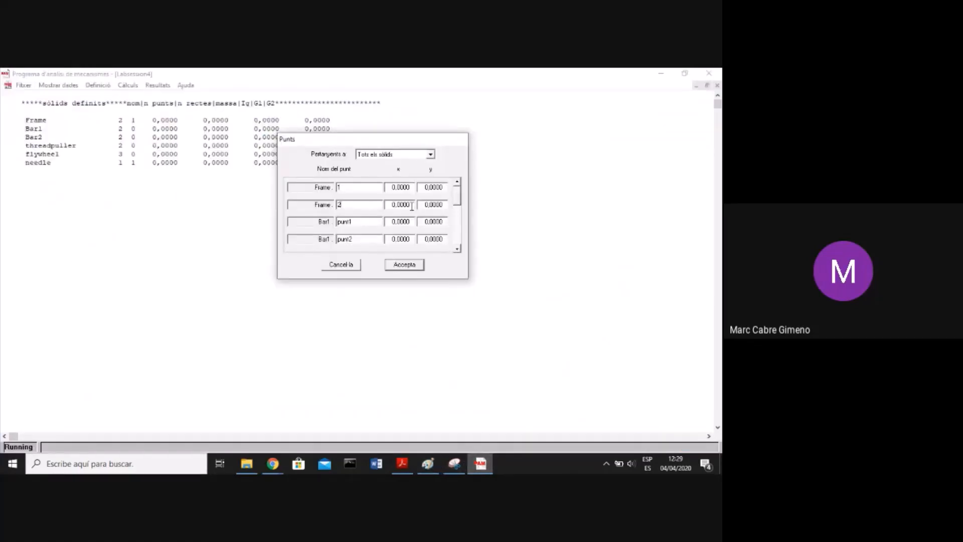
drag(411, 206, 381, 207)
text(15)
double_click(438, 208)
text(20)
Check the bar 1 sketch in Paint, name the Bar1 points 1 and 3, and set point 3's x coordinate to 28
click(368, 221)
click(428, 462)
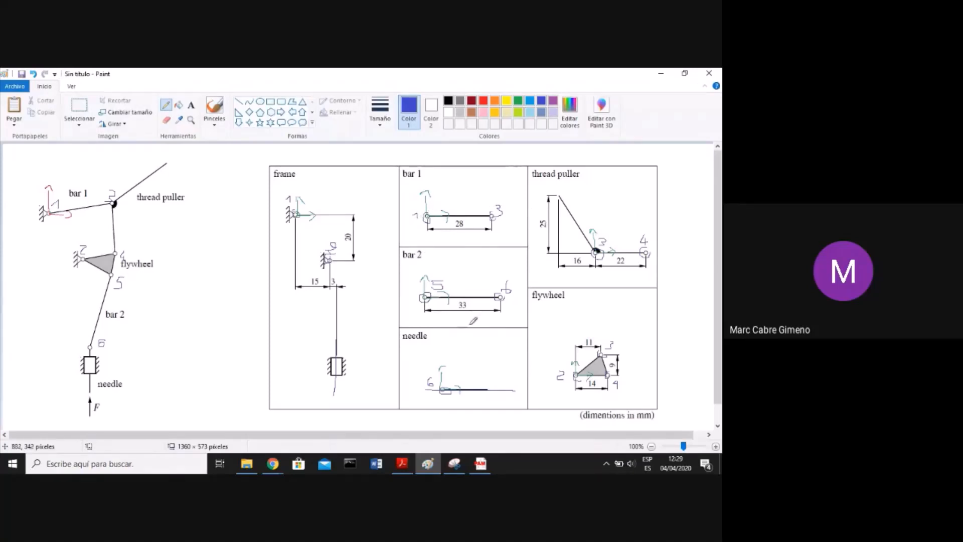
click(482, 465)
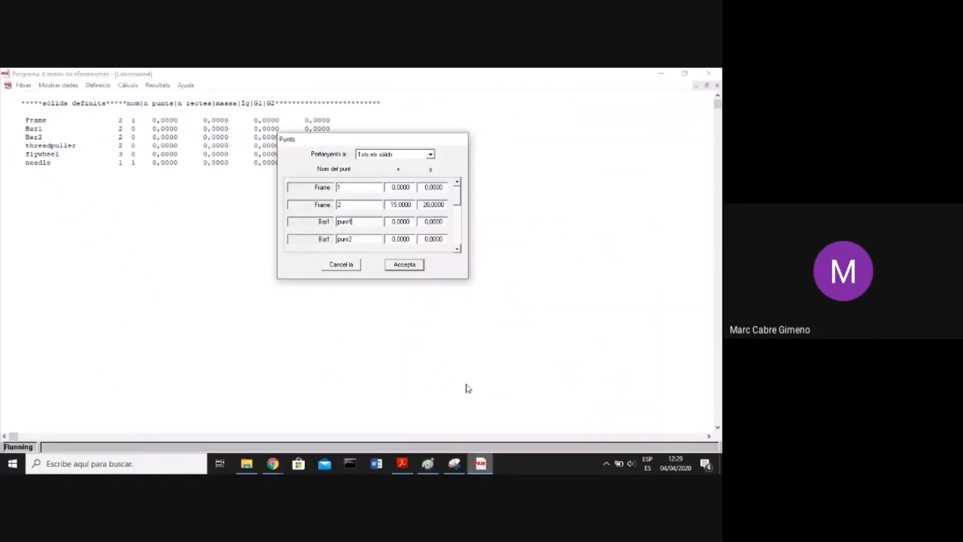
double_click(355, 220)
text(1)
double_click(359, 239)
text(3)
double_click(409, 238)
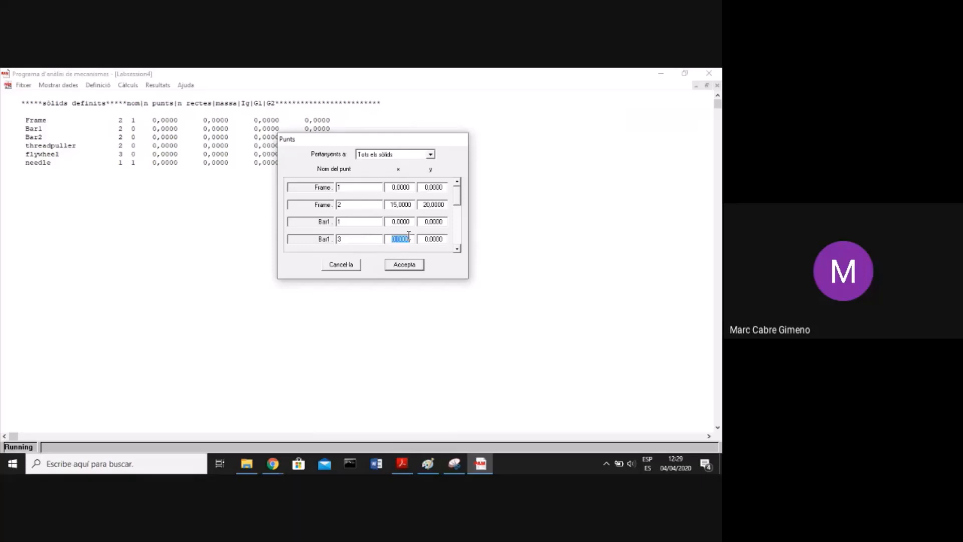
text(28)
Check the bar 2 sketch in Paint, name the Bar2 points 5 and 6, and set point 6's x coordinate to 33
click(457, 249)
click(457, 249)
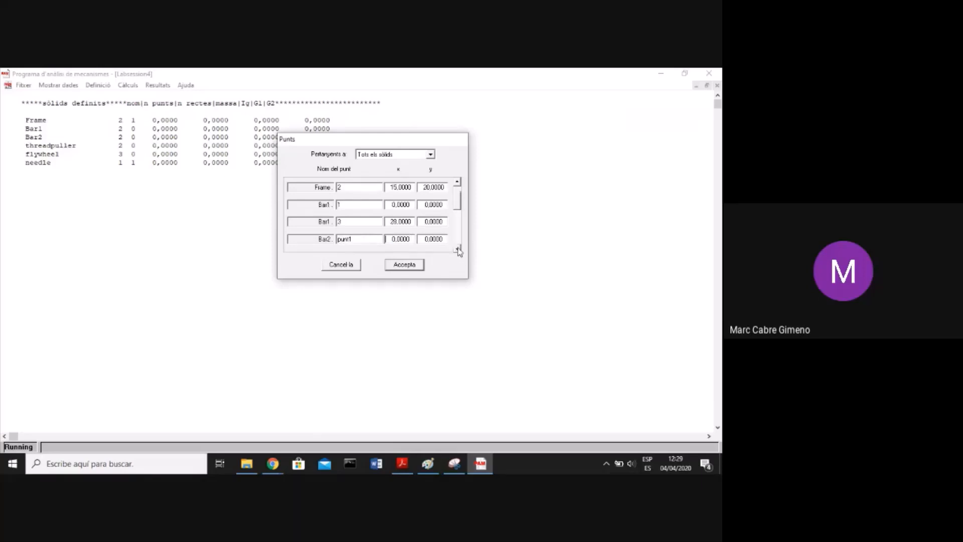
click(457, 248)
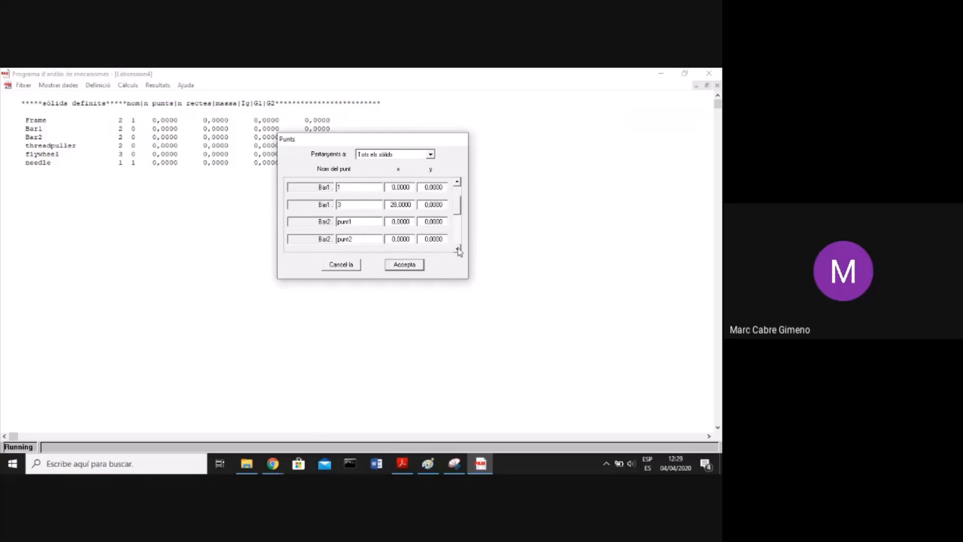
click(438, 470)
click(438, 471)
click(437, 471)
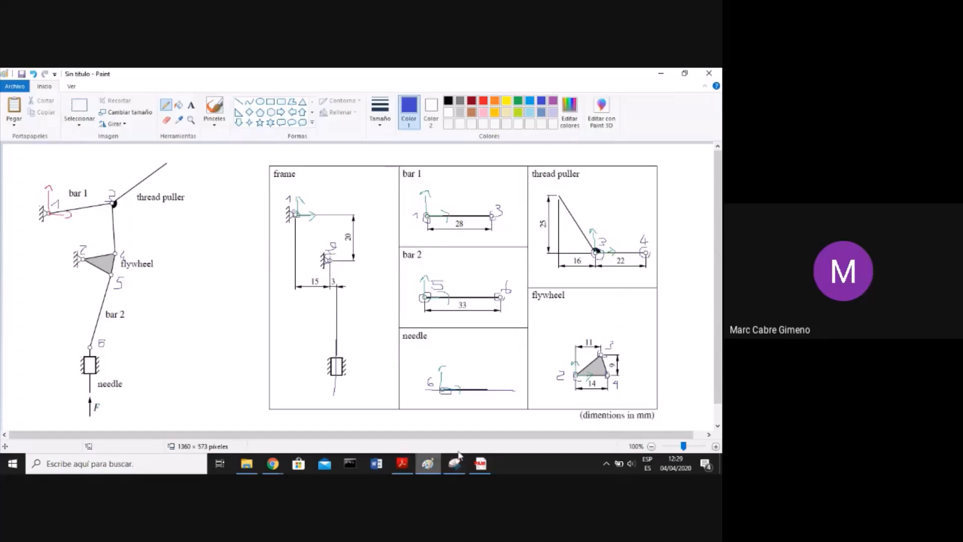
click(480, 464)
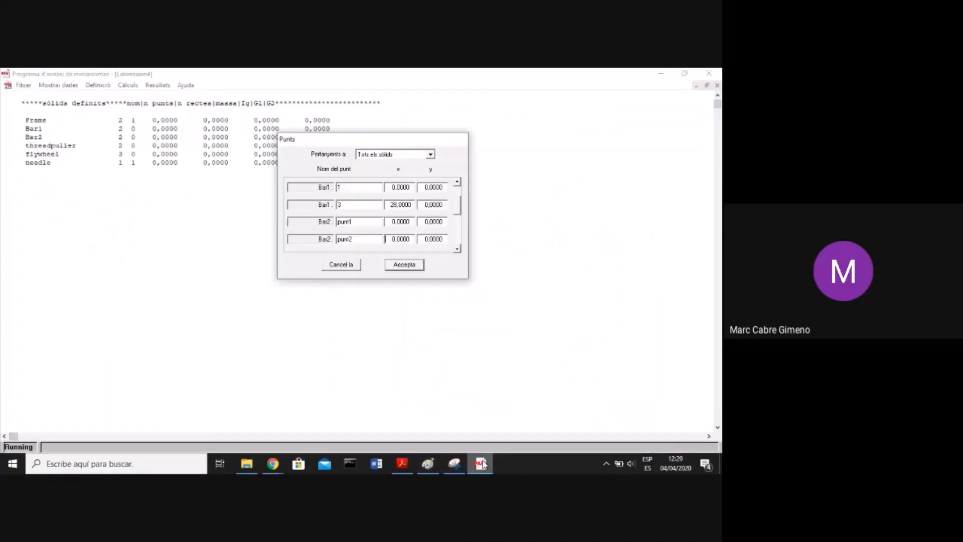
click(361, 221)
text(5)
double_click(353, 239)
text(6)
double_click(405, 238)
text(33)
Check the thread puller sketch in Paint and name the threadpuller points 3 and 4
click(457, 249)
click(458, 249)
click(457, 249)
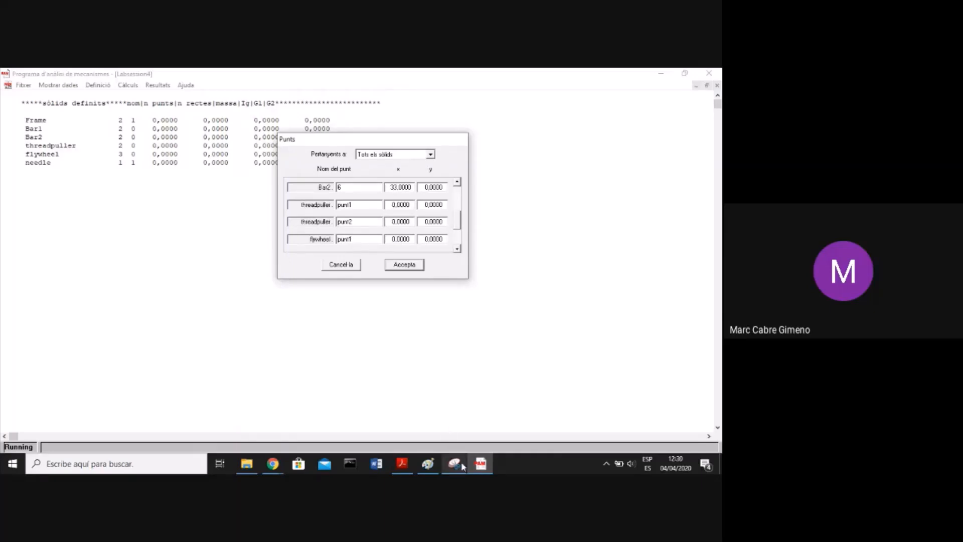
click(427, 464)
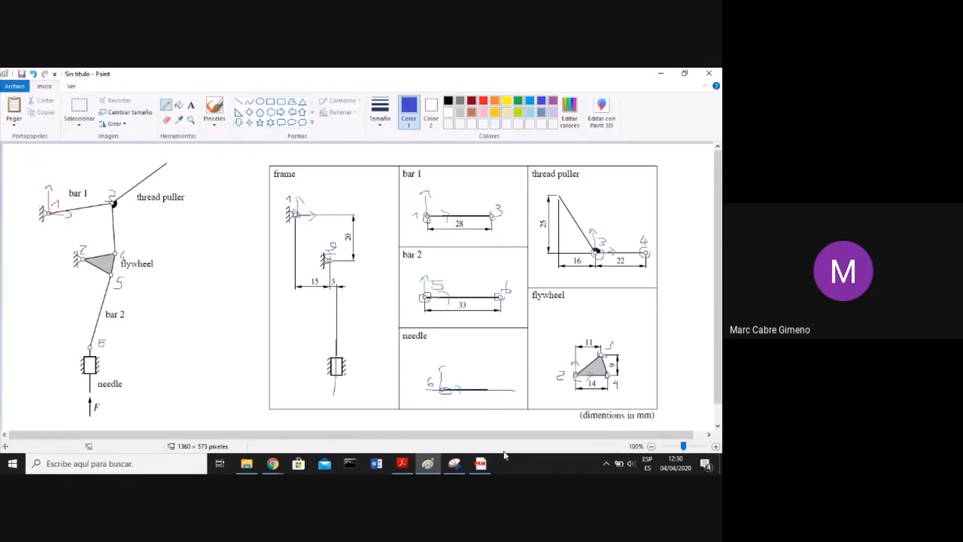
click(481, 464)
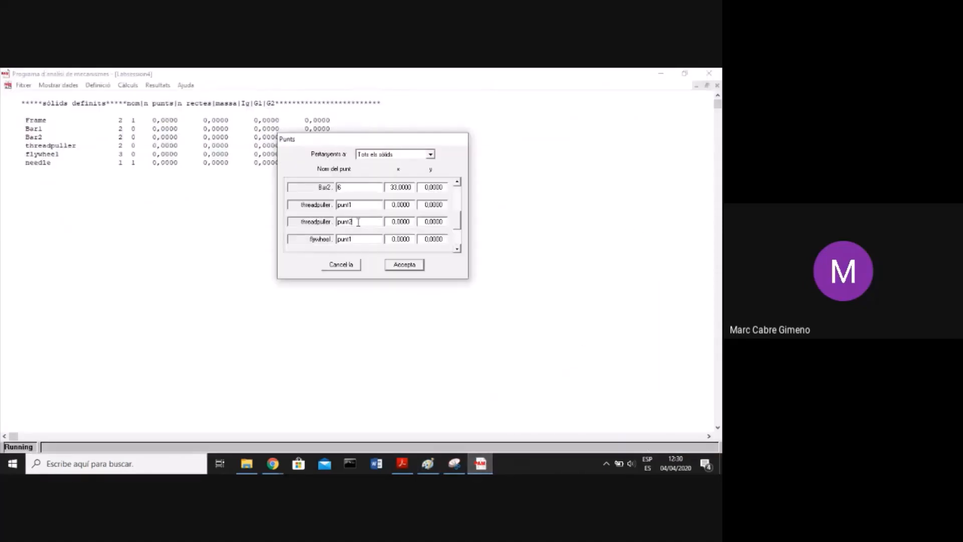
double_click(358, 206)
text(3)
double_click(357, 222)
text(4)
Check the thread puller's dimension in Paint and set threadpuller point 4's x coordinate to 22
click(428, 466)
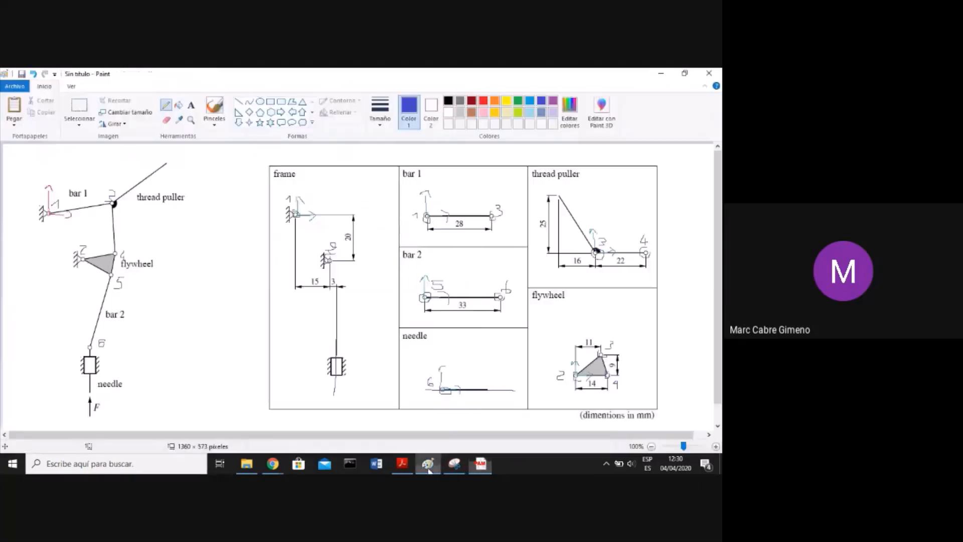
click(428, 466)
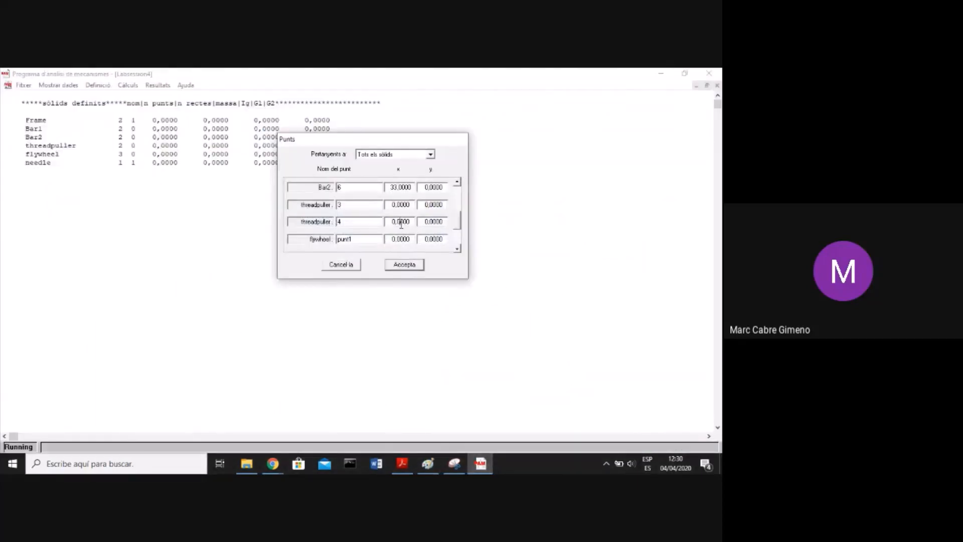
double_click(401, 224)
text(22)
Name the three flywheel points 2, 3 and 4, checking the flywheel sketch in Paint
click(347, 240)
click(457, 250)
click(457, 249)
click(457, 250)
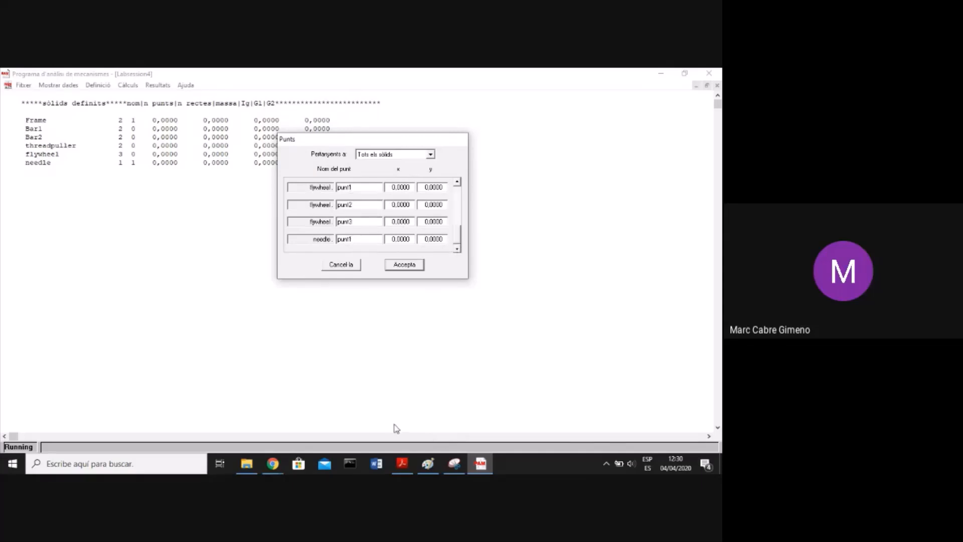
double_click(366, 186)
text(2)
click(436, 463)
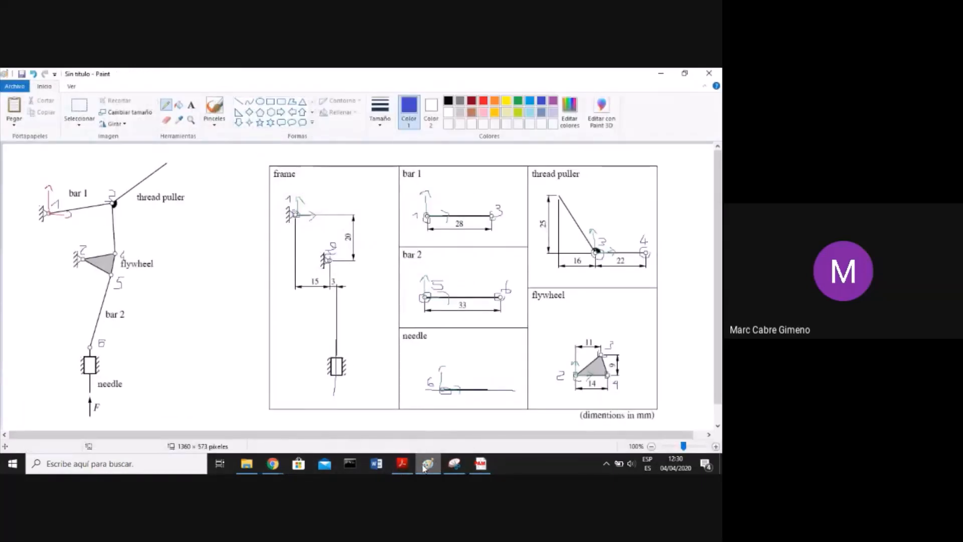
click(428, 464)
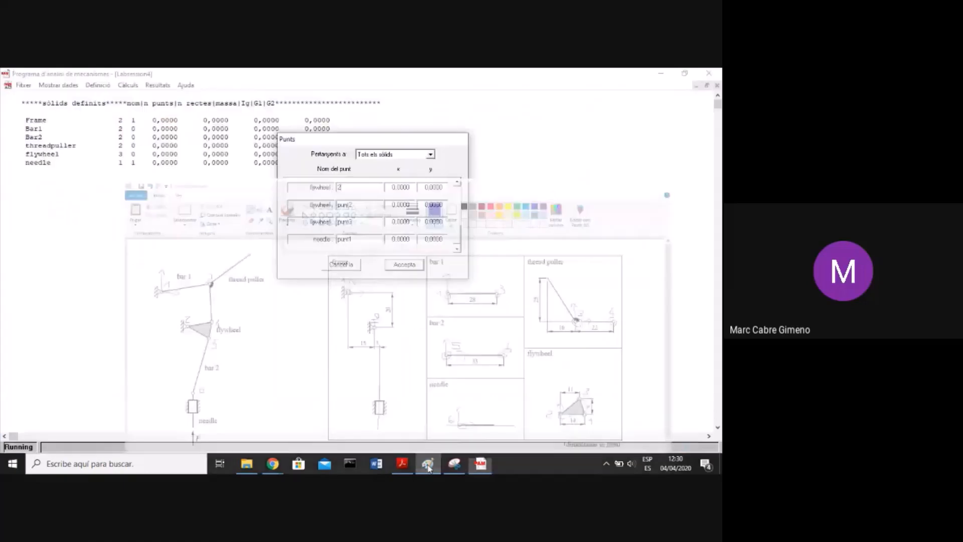
double_click(356, 204)
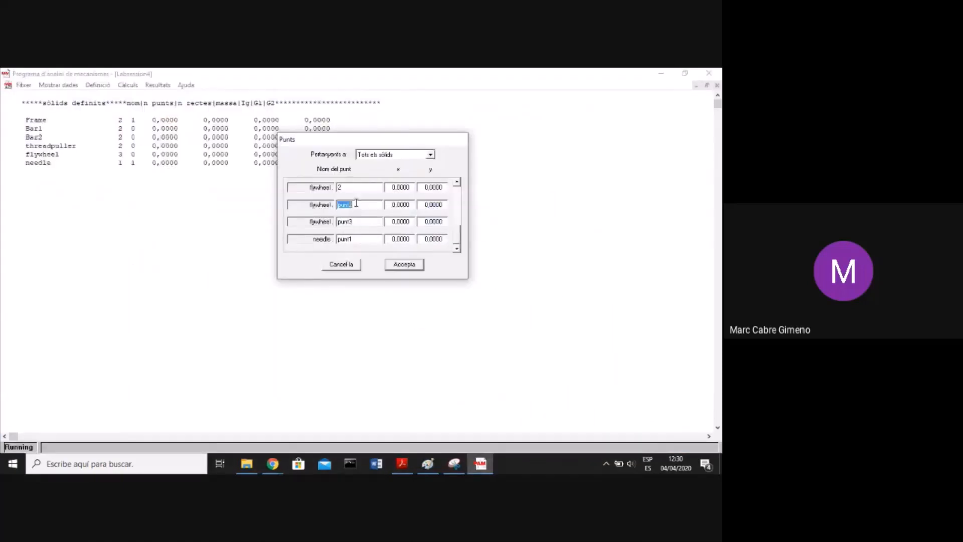
text(3)
double_click(362, 225)
text(4)
click(428, 464)
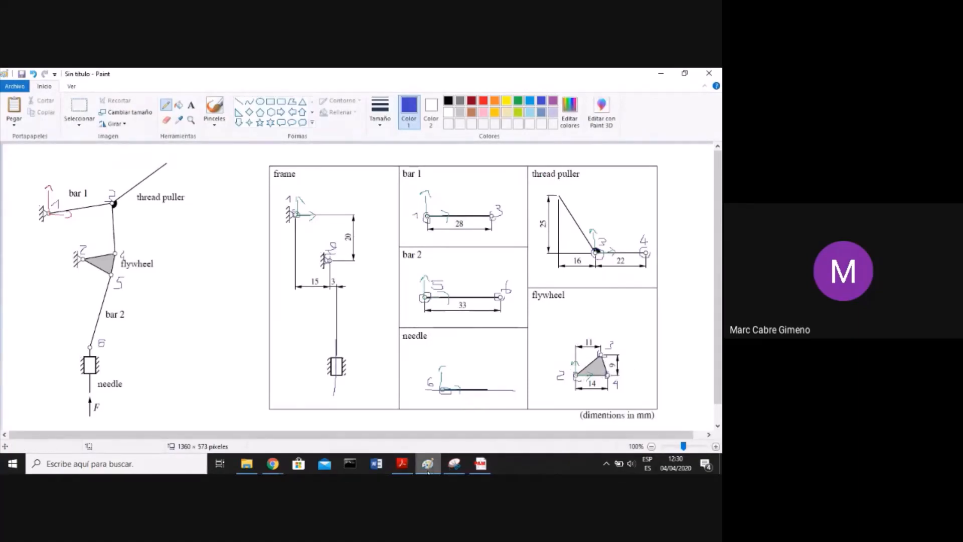
click(481, 464)
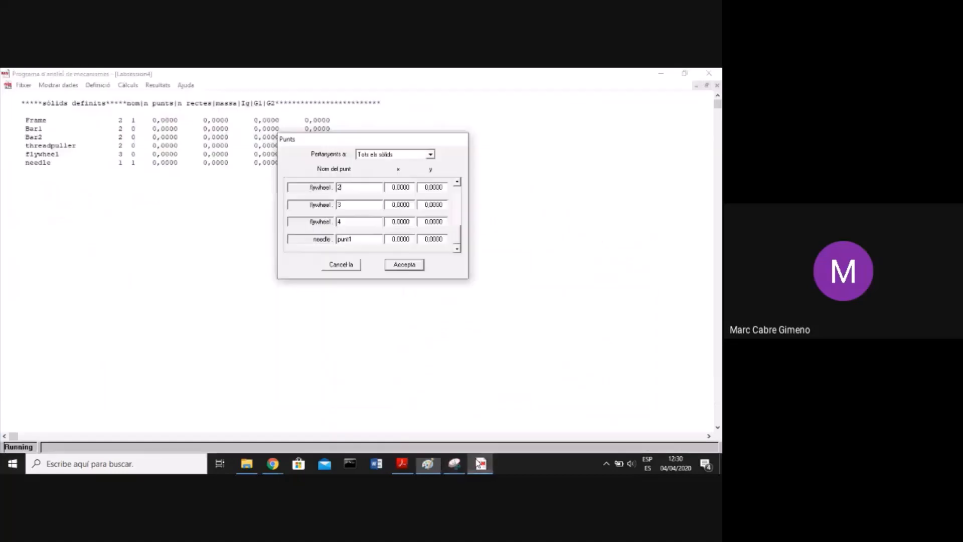
Set flywheel point 4's x coordinate to 14 and point 3's coordinates to x 11, y 9, checking the flywheel sketch in Paint
double_click(407, 224)
text(14)
click(381, 204)
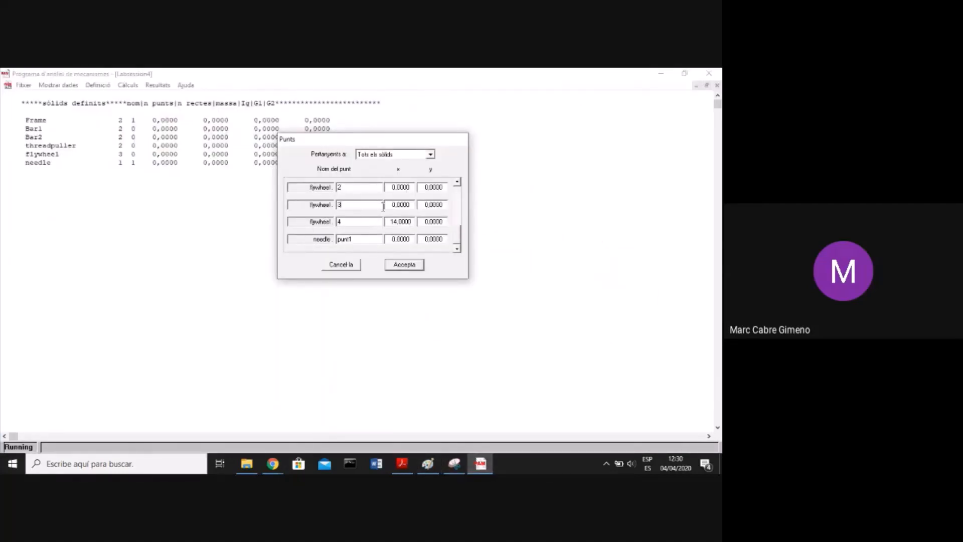
click(428, 464)
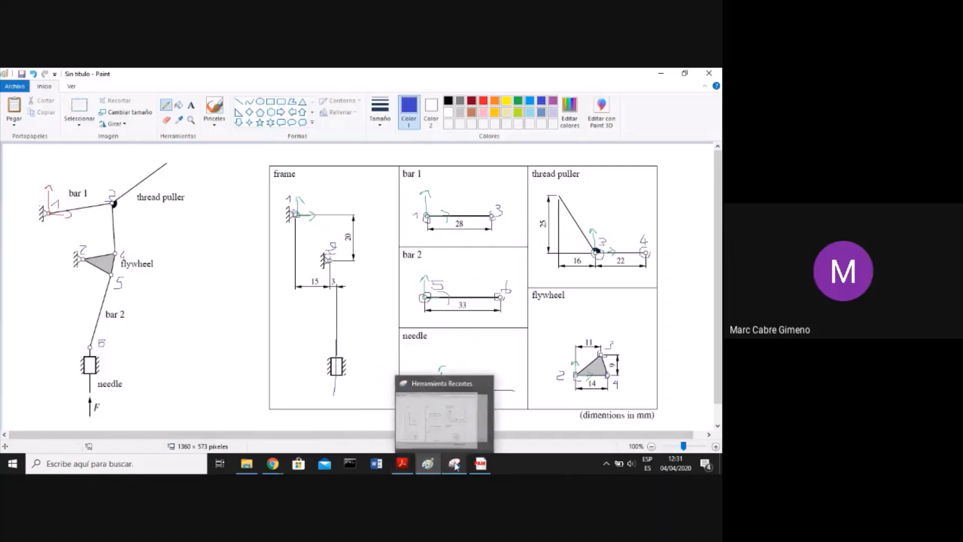
click(480, 463)
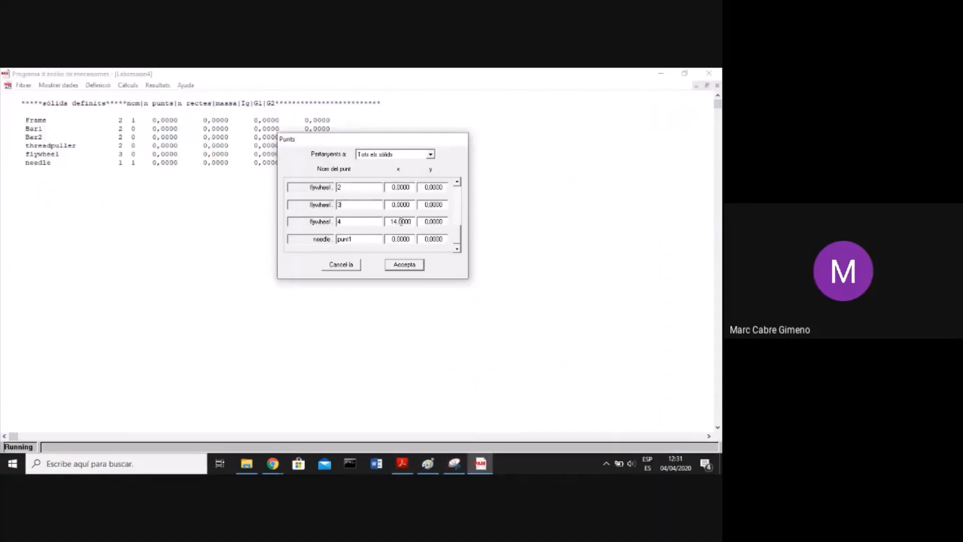
double_click(397, 204)
text(10)
double_click(434, 202)
text(9)
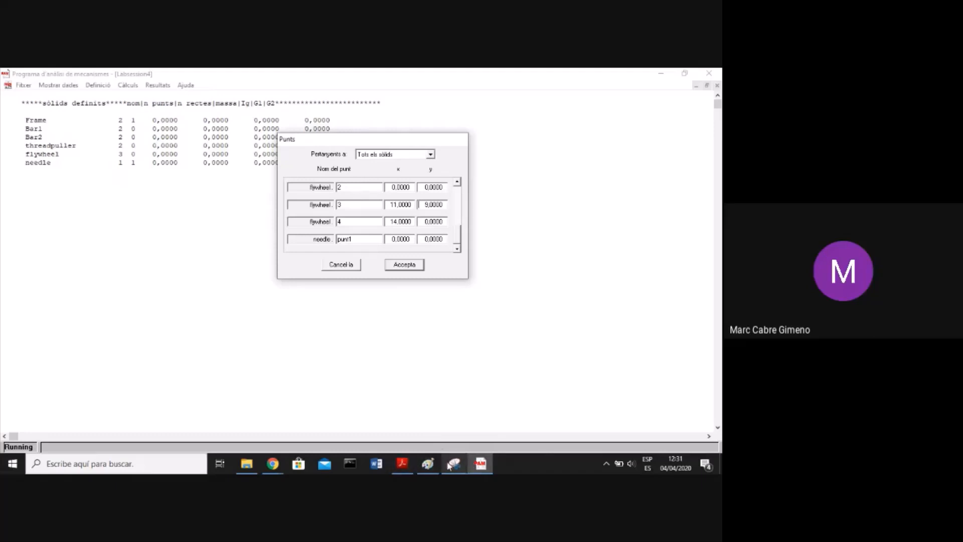
Name the needle's point 6 and accept the point definitions
click(429, 466)
click(428, 466)
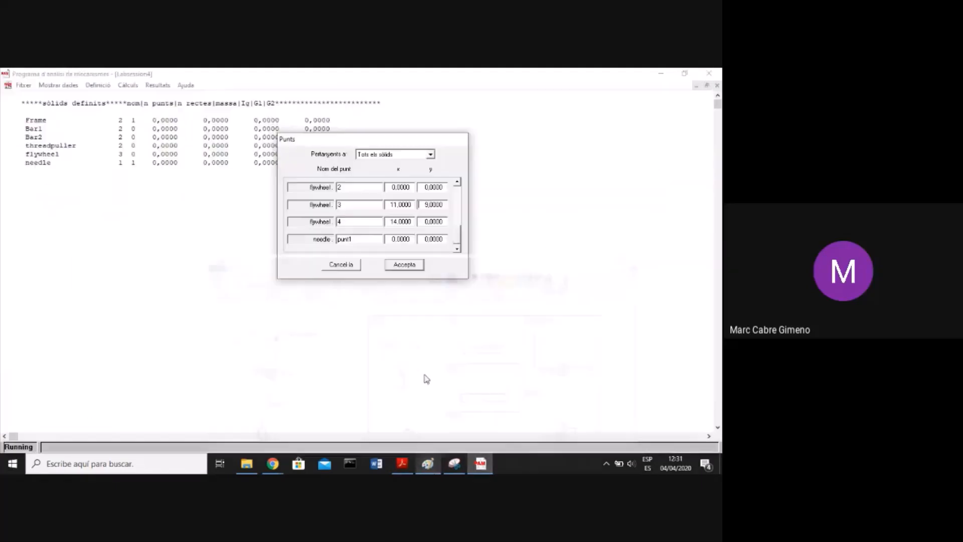
double_click(365, 239)
text(6)
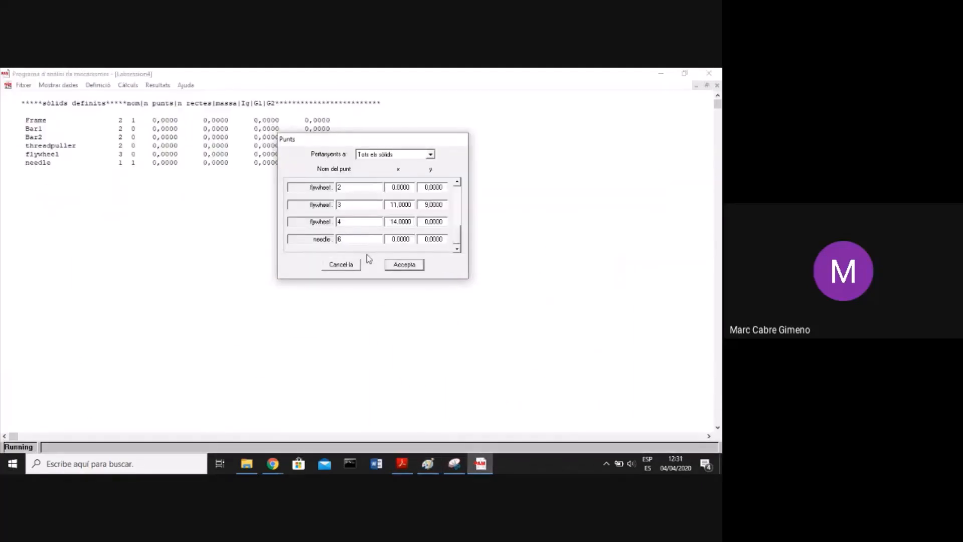
click(405, 266)
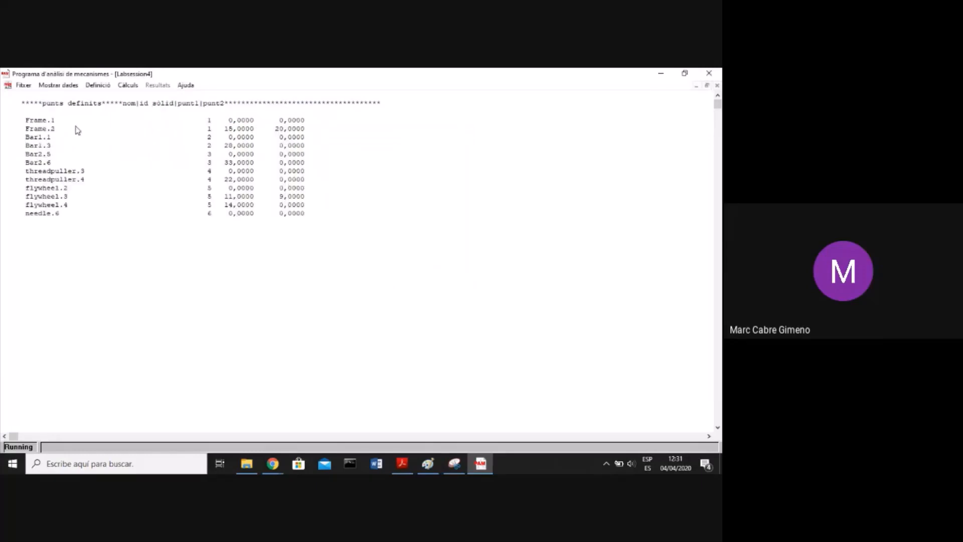
Open the line definitions (Rectes) and mark the frame's horizontal offset to the needle axis with an arrow on the Paint sketch
click(105, 84)
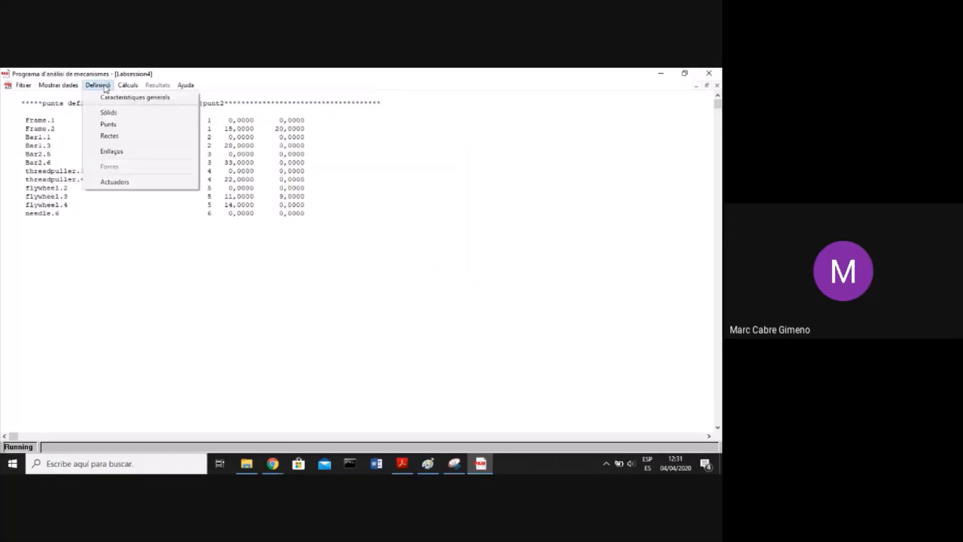
click(111, 135)
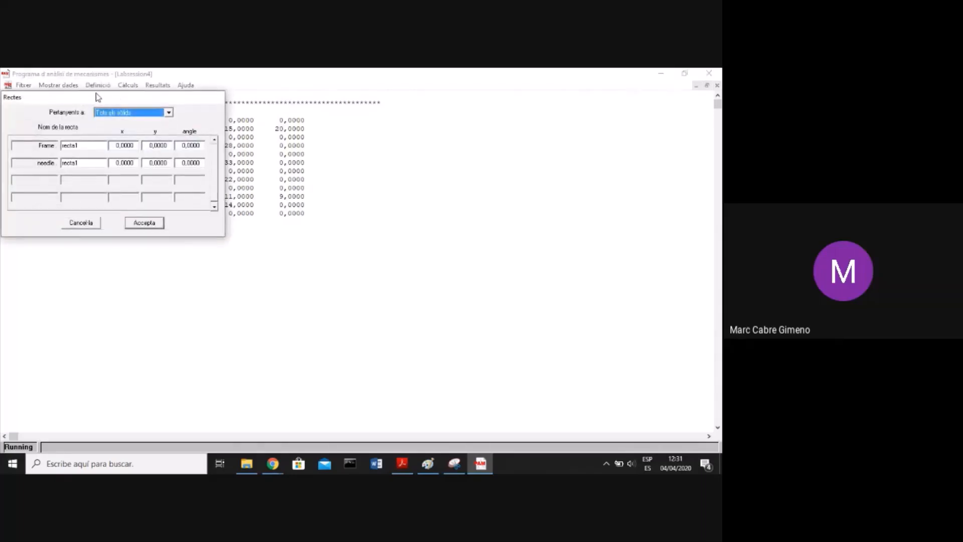
drag(97, 97, 320, 171)
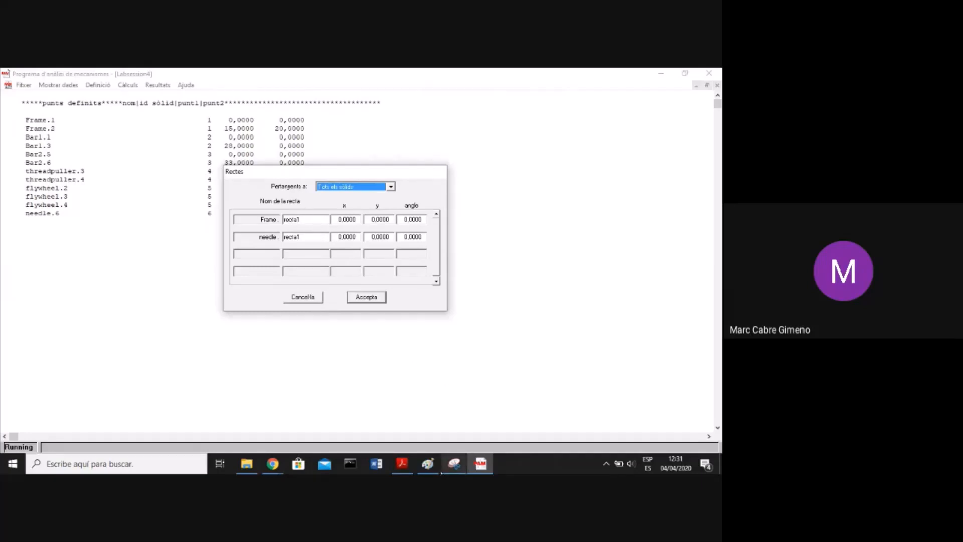
click(439, 462)
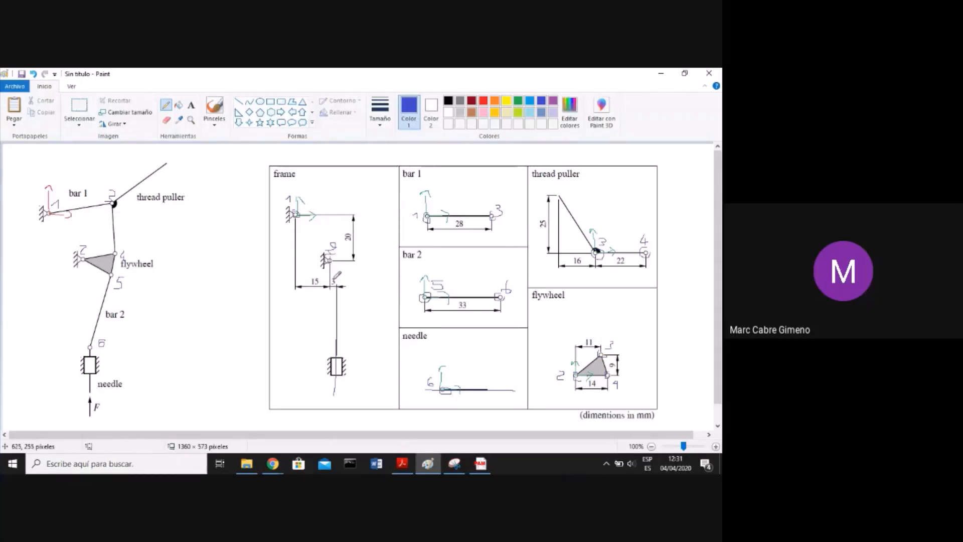
drag(292, 310, 332, 308)
click(658, 76)
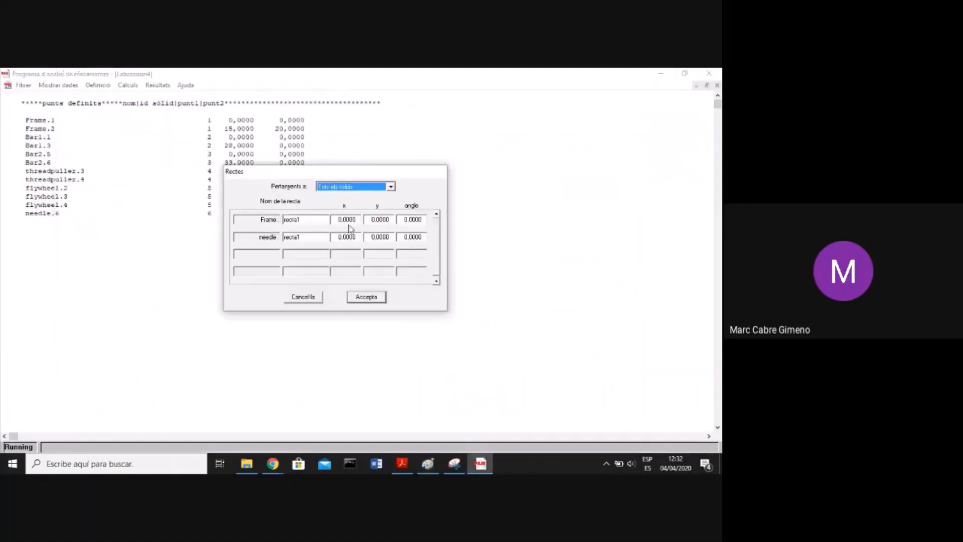
Set the Frame line's x coordinate to 18 and its angle to 1.57
click(347, 220)
text(18)
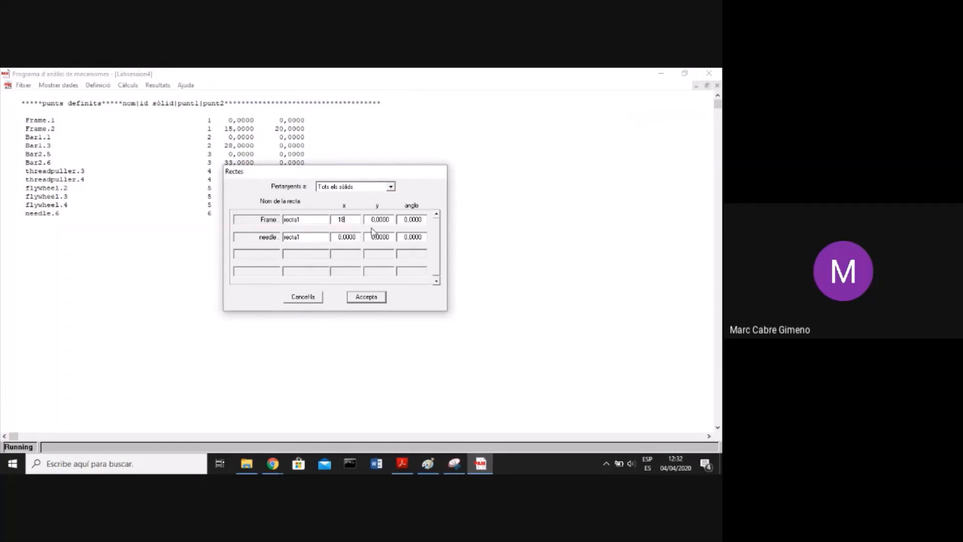
click(412, 220)
text(1.57)
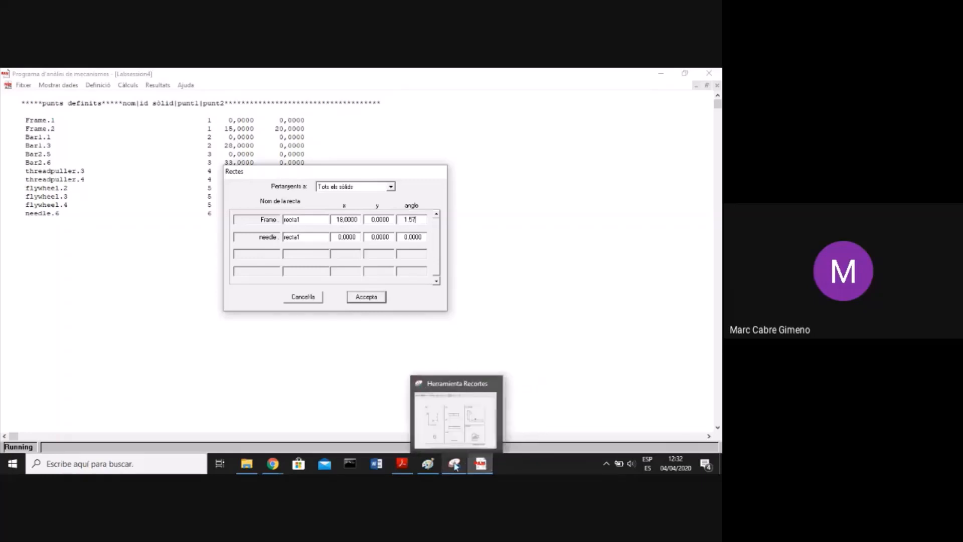
Draw a horizontal line crossed by a vertical one over the frame sketch in Paint to illustrate the line's angle
click(428, 463)
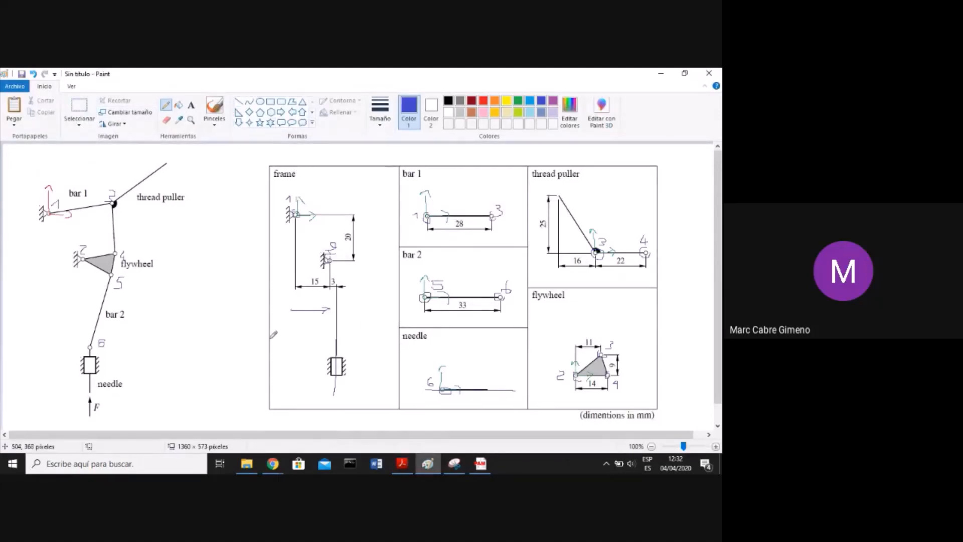
drag(258, 338, 372, 343)
mouse_move(311, 340)
mouse_down()
mouse_move(310, 329)
mouse_move(301, 386)
mouse_up()
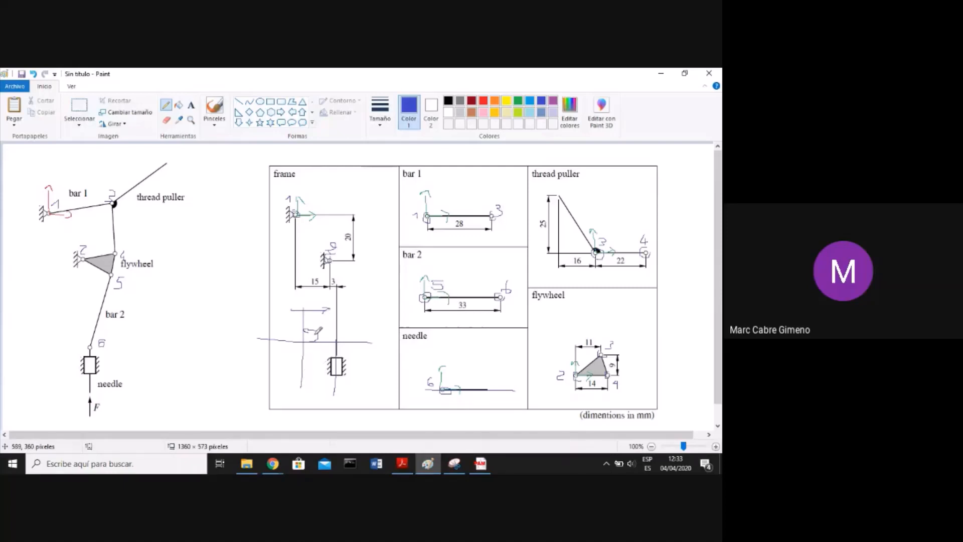
click(661, 76)
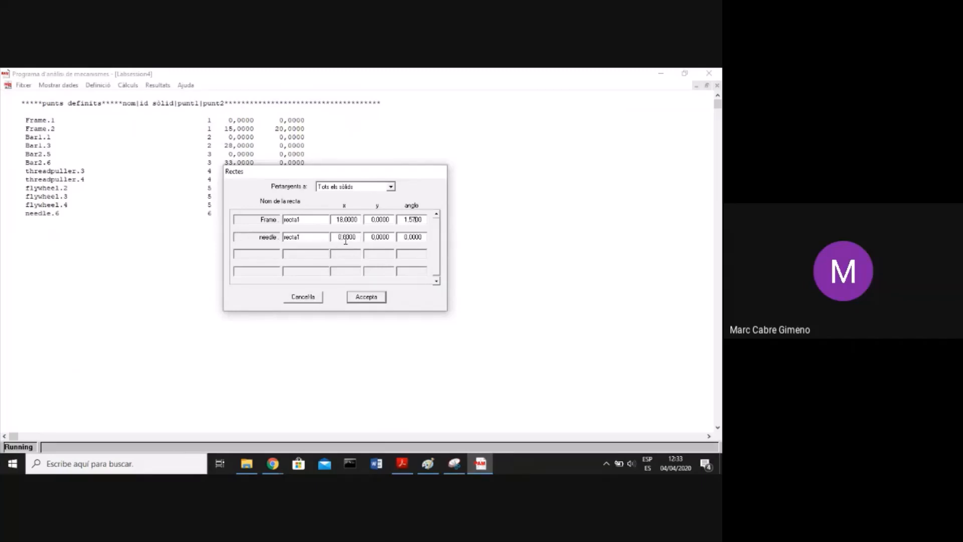
Set the needle line's angle to 1.57 and accept the line definitions
double_click(419, 237)
text(1.57)
click(366, 297)
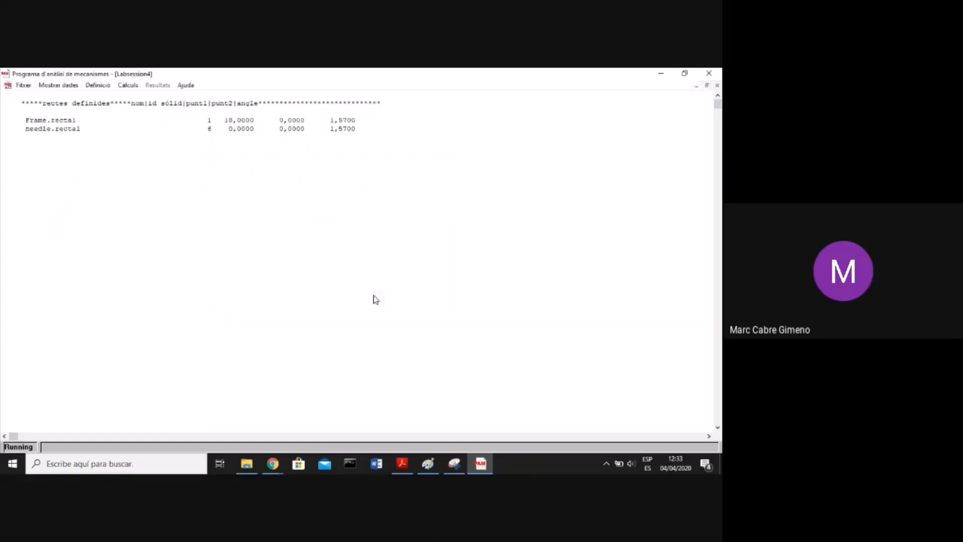
Open the link definitions (Enllaços) and define link 1 as an Articulació between Frame.1 and Bar1.1
click(97, 86)
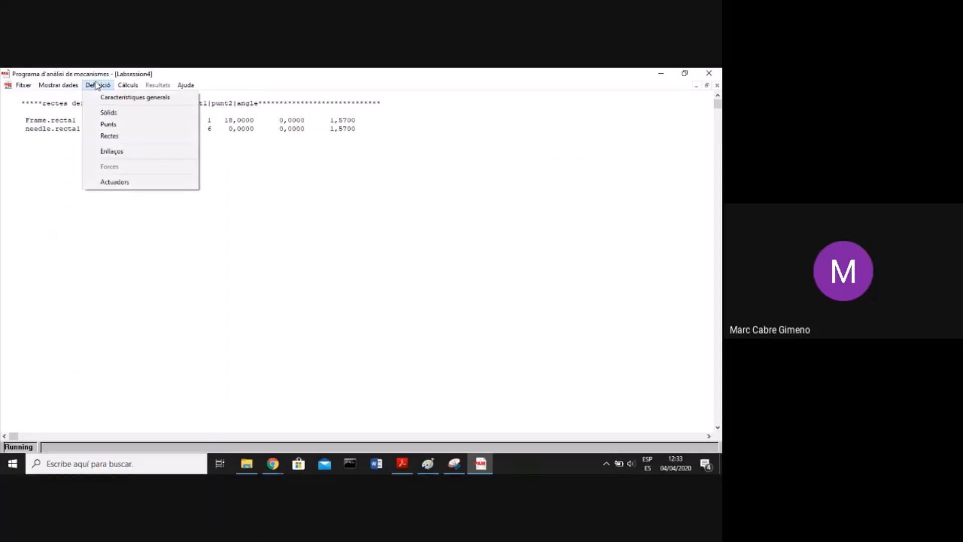
click(131, 153)
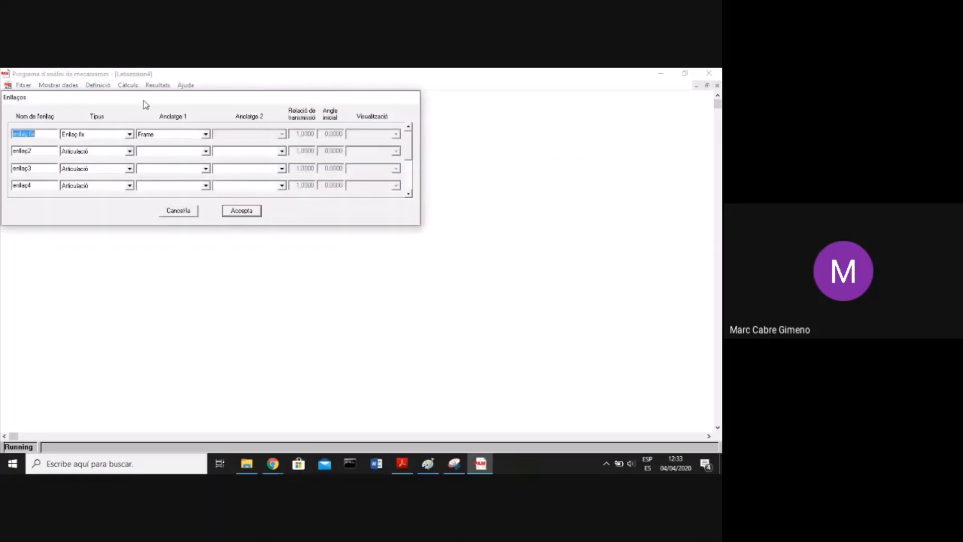
drag(145, 104, 318, 176)
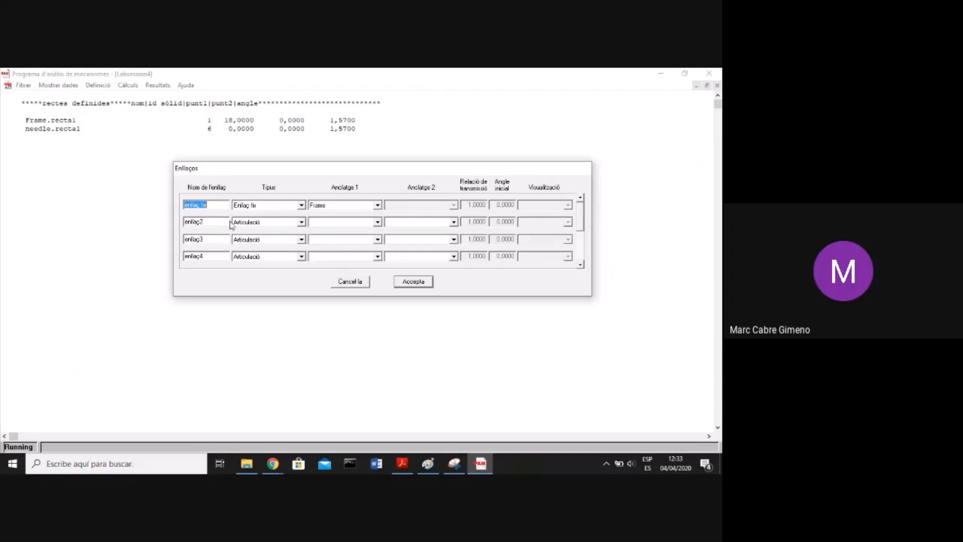
double_click(206, 224)
text(1)
click(336, 224)
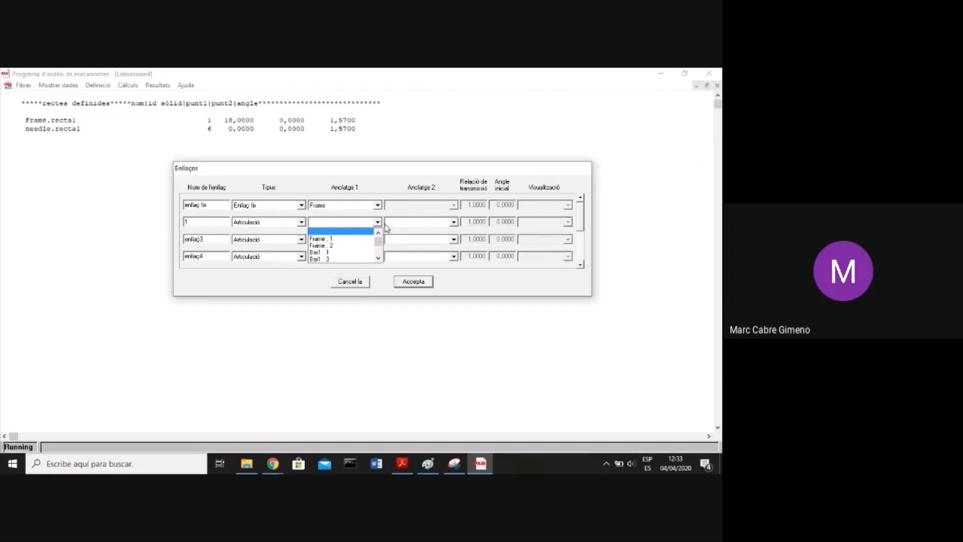
click(341, 239)
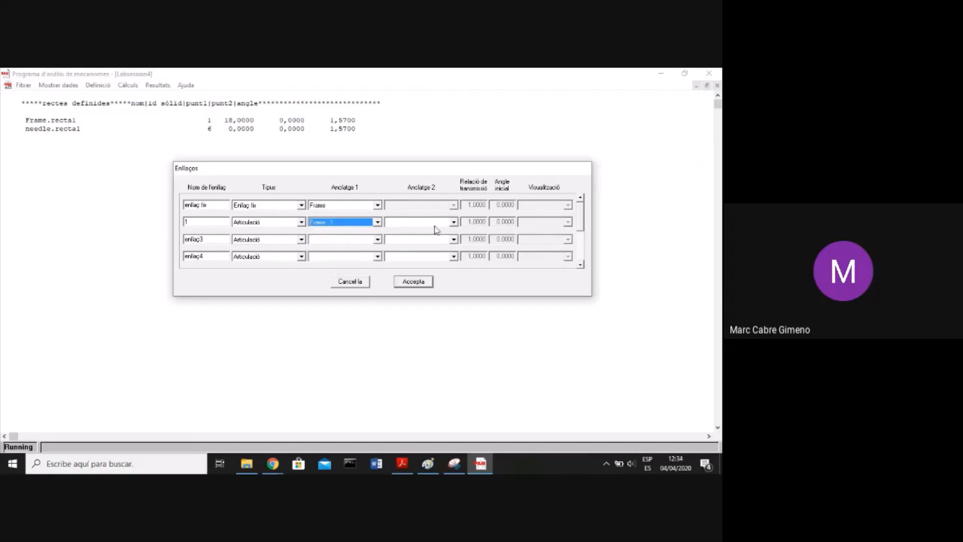
click(453, 223)
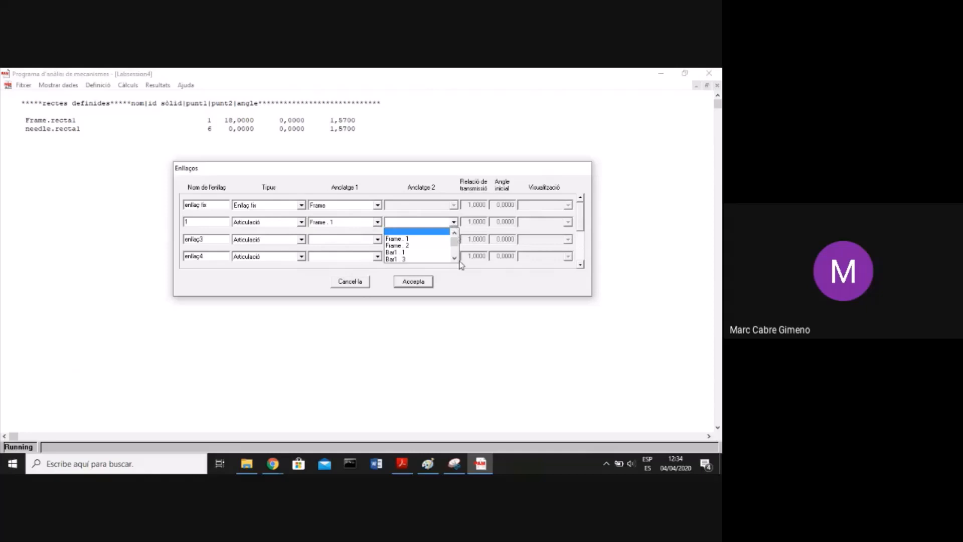
click(409, 252)
Define link 2 as an Articulació between Frame.2 and flywheel.2
double_click(214, 236)
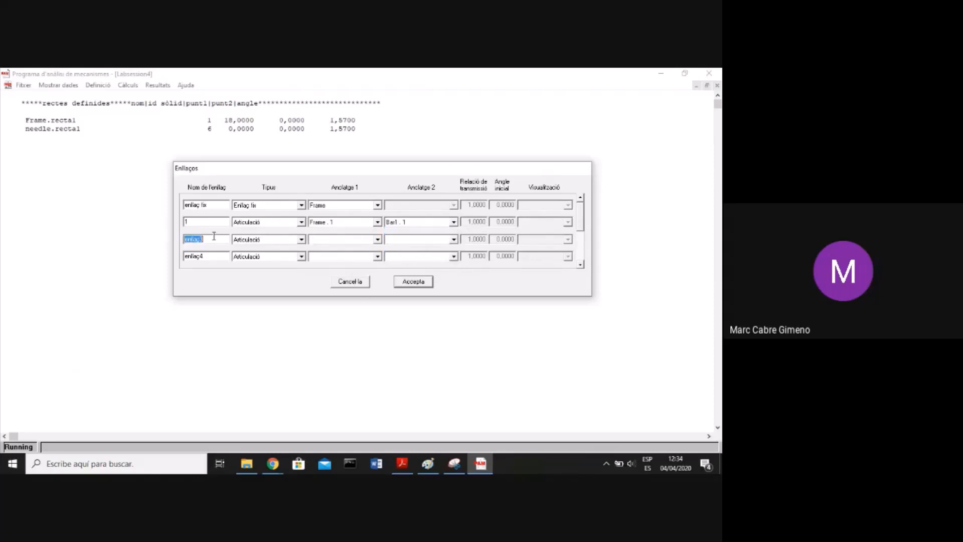
text(2)
click(301, 240)
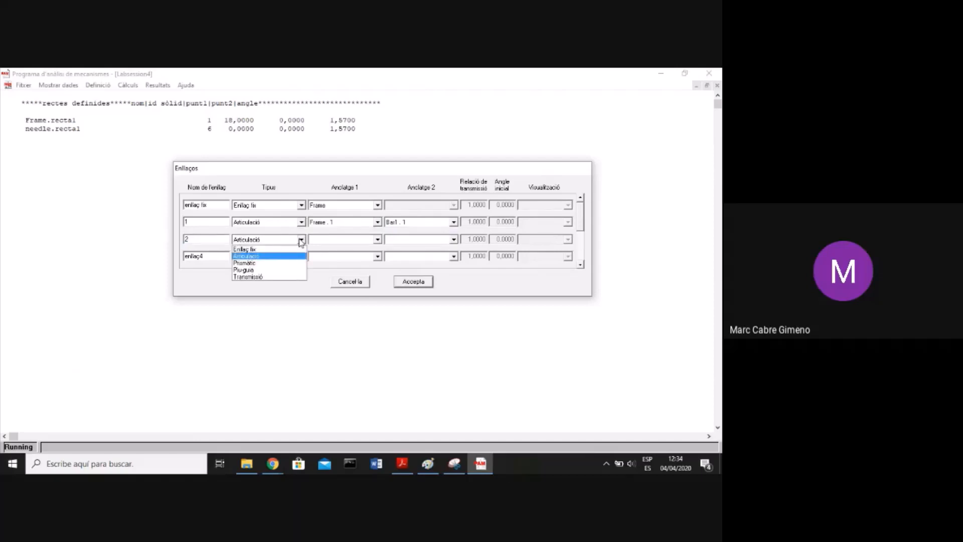
click(301, 241)
click(375, 240)
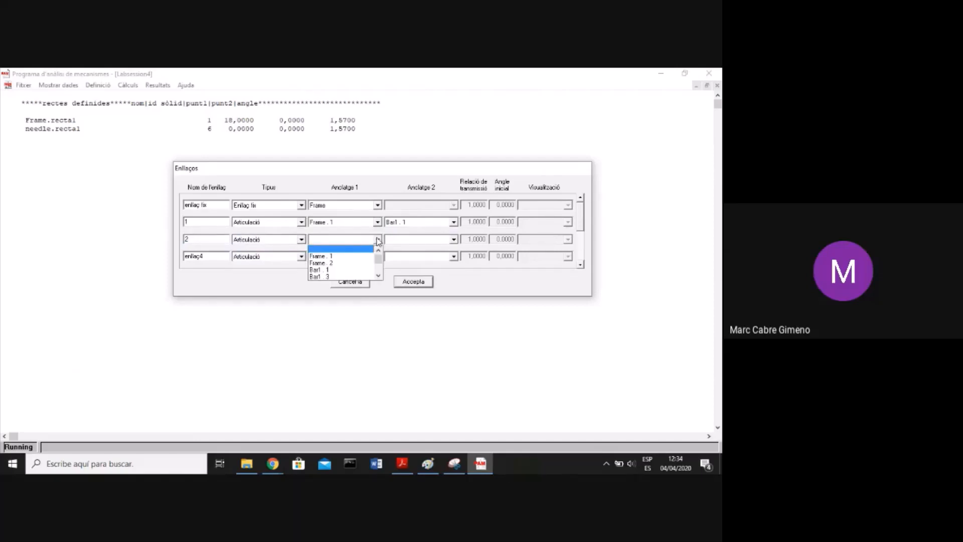
click(369, 263)
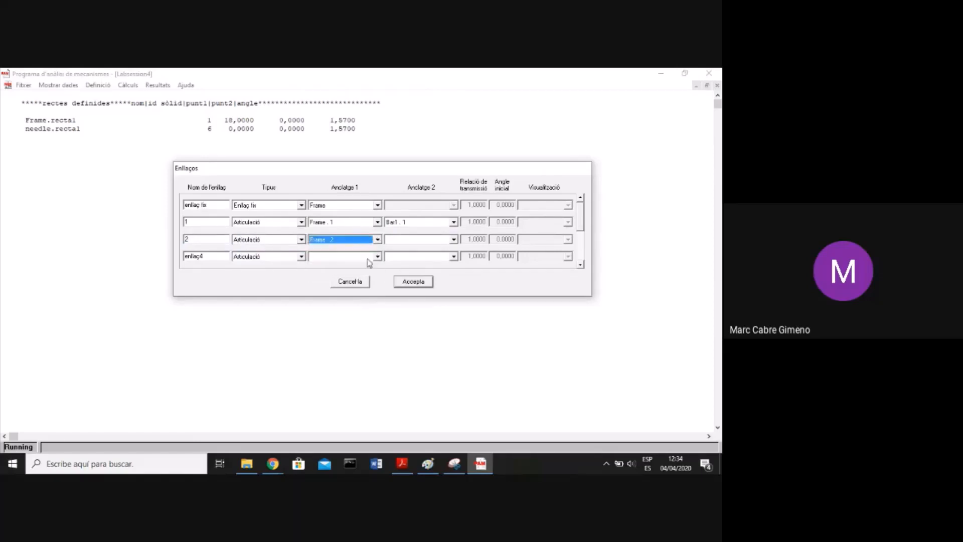
click(454, 240)
click(455, 276)
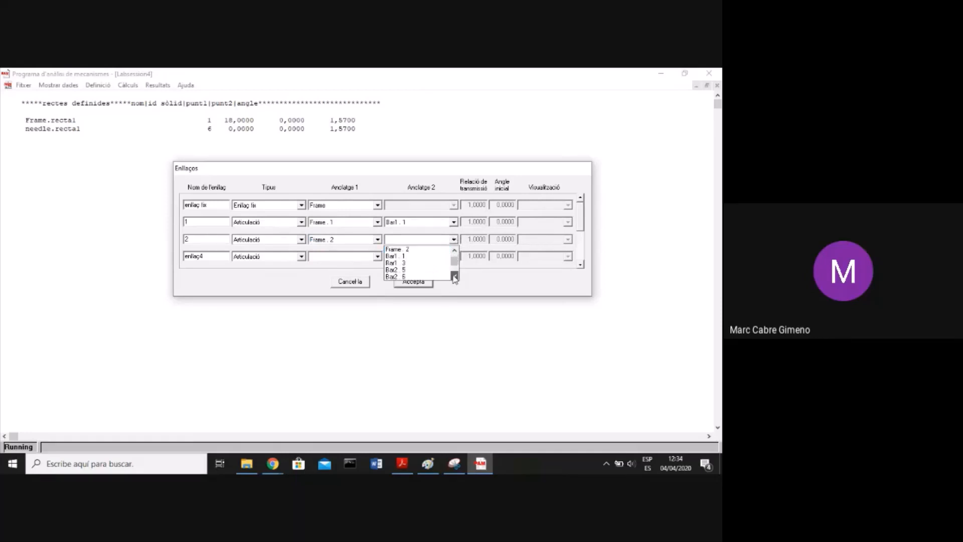
click(454, 277)
click(454, 277)
click(455, 276)
click(454, 276)
click(454, 276)
click(455, 277)
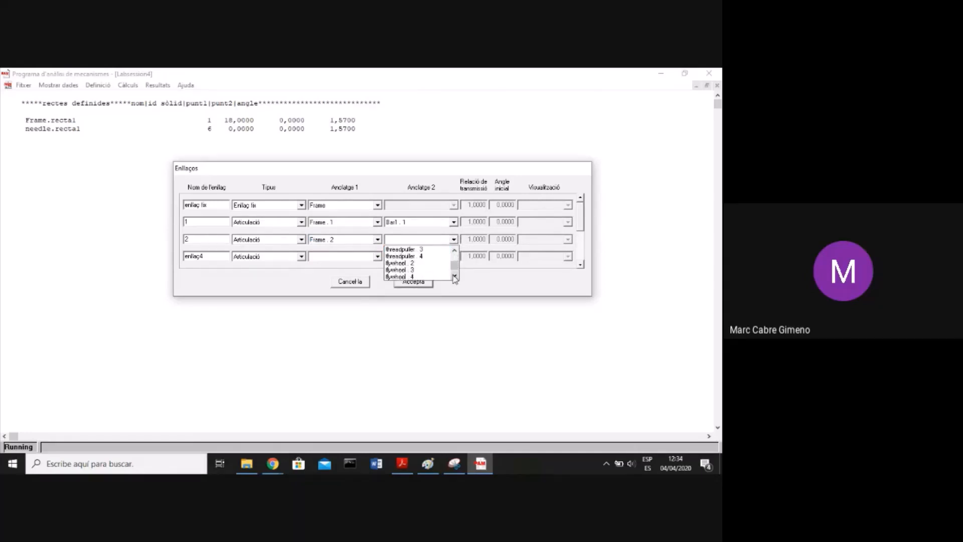
click(401, 262)
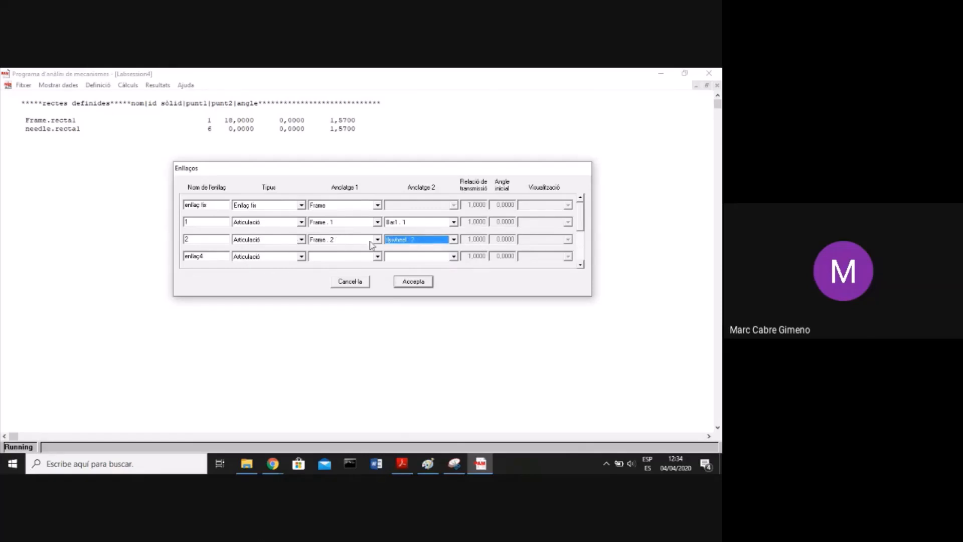
Define link 3 as an Articulació between Bar1.3 and threadpuller.3
click(581, 265)
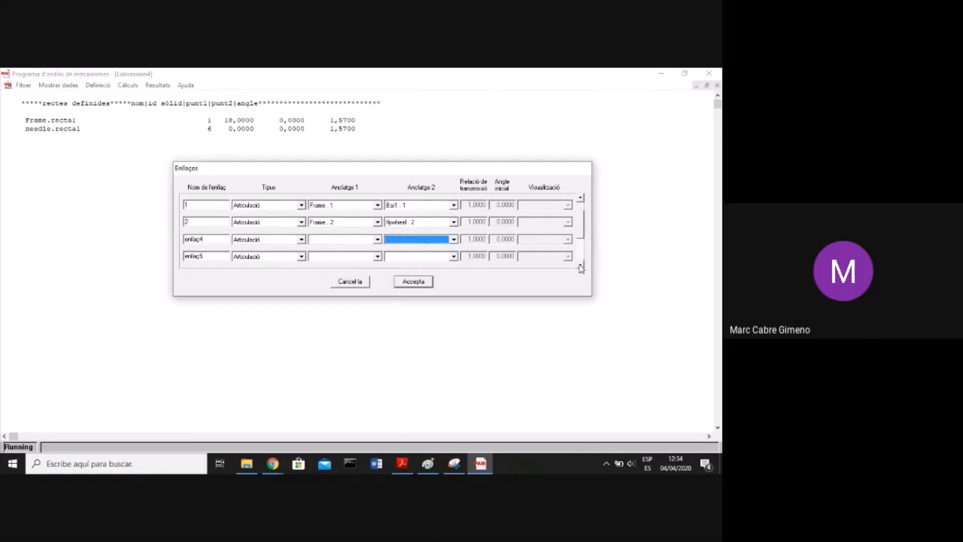
click(580, 265)
double_click(201, 222)
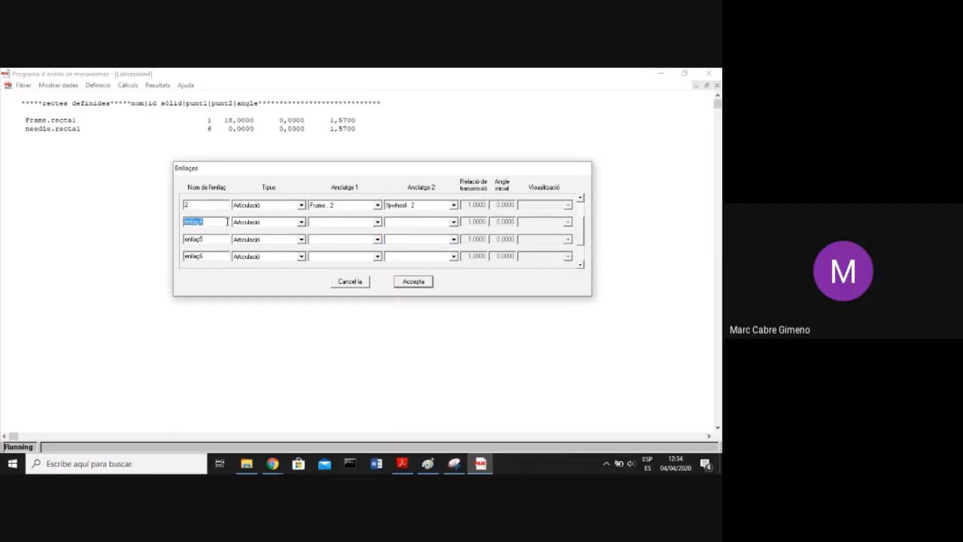
text(3)
click(378, 222)
click(351, 260)
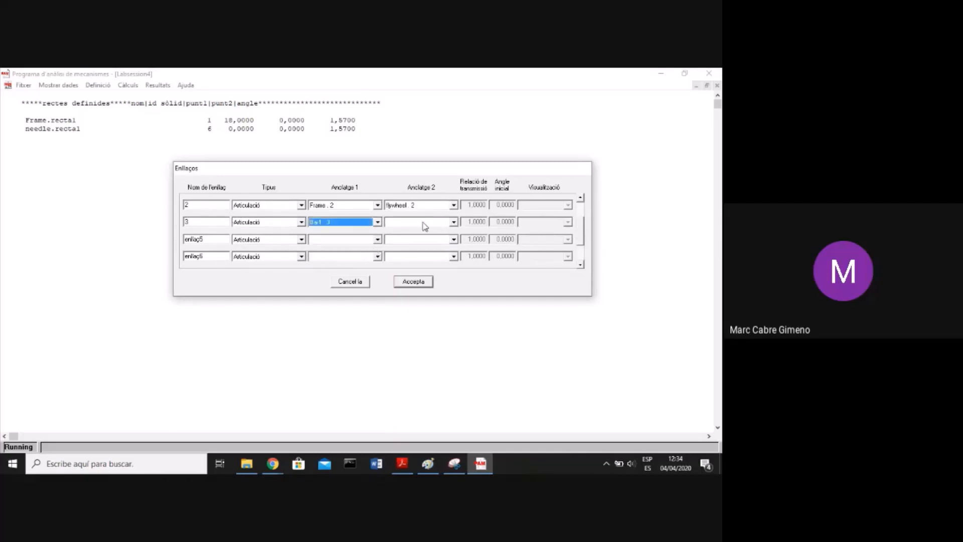
click(453, 222)
click(455, 259)
click(455, 259)
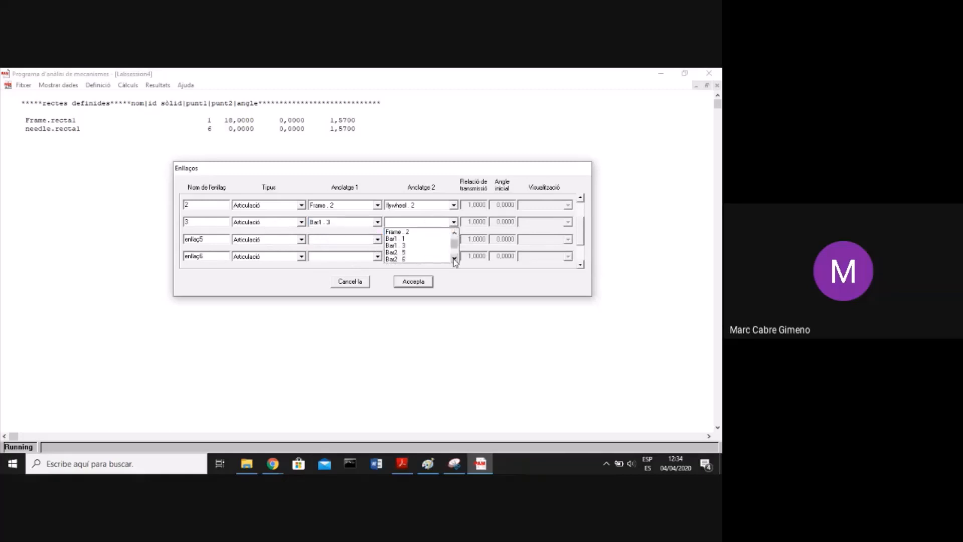
click(455, 259)
click(455, 259)
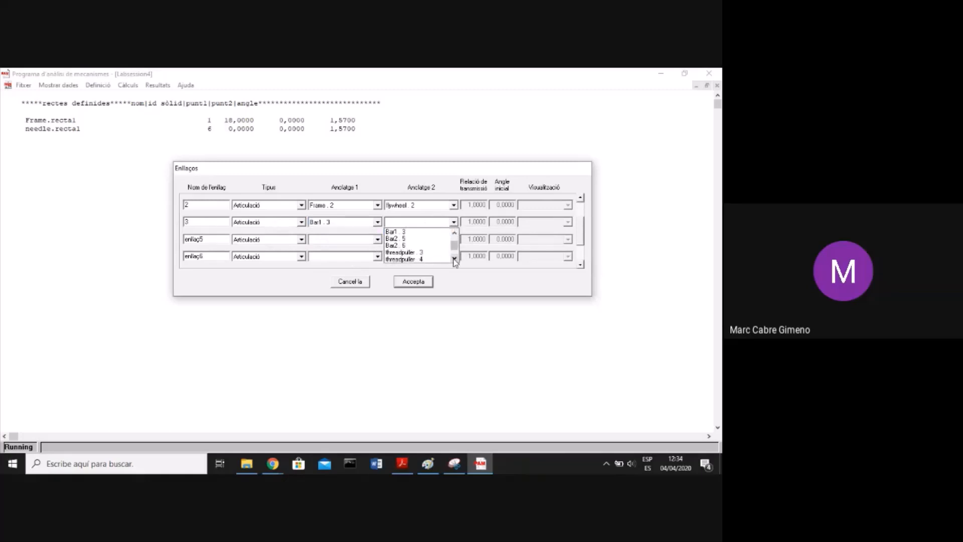
click(423, 254)
Define link 4 as an Articulació between threadpuller.4 and flywheel.4
double_click(214, 240)
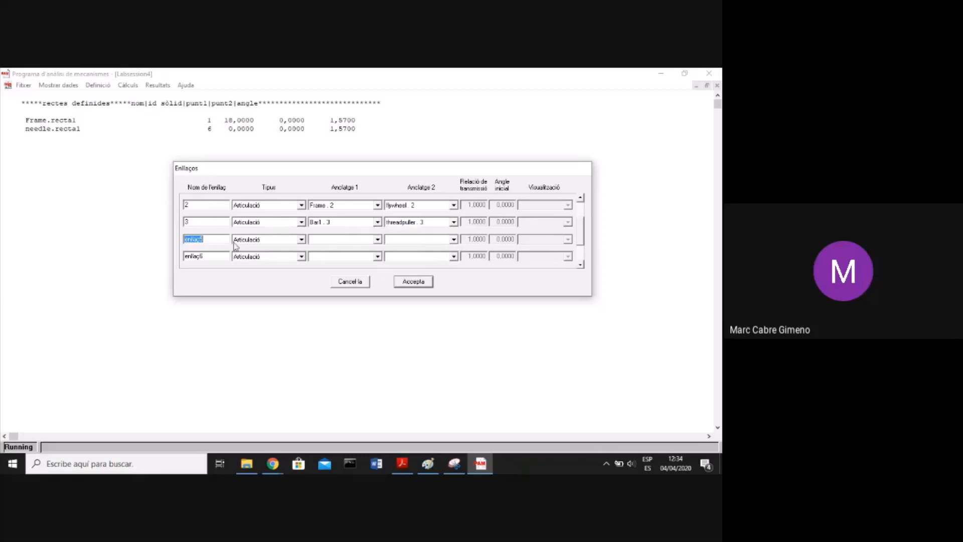
text(4)
click(377, 240)
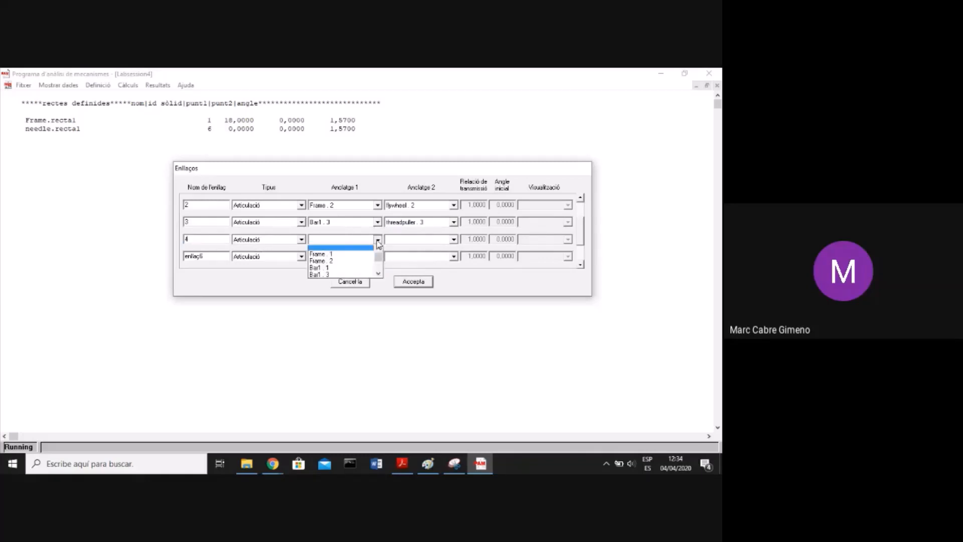
click(379, 276)
click(379, 275)
click(379, 276)
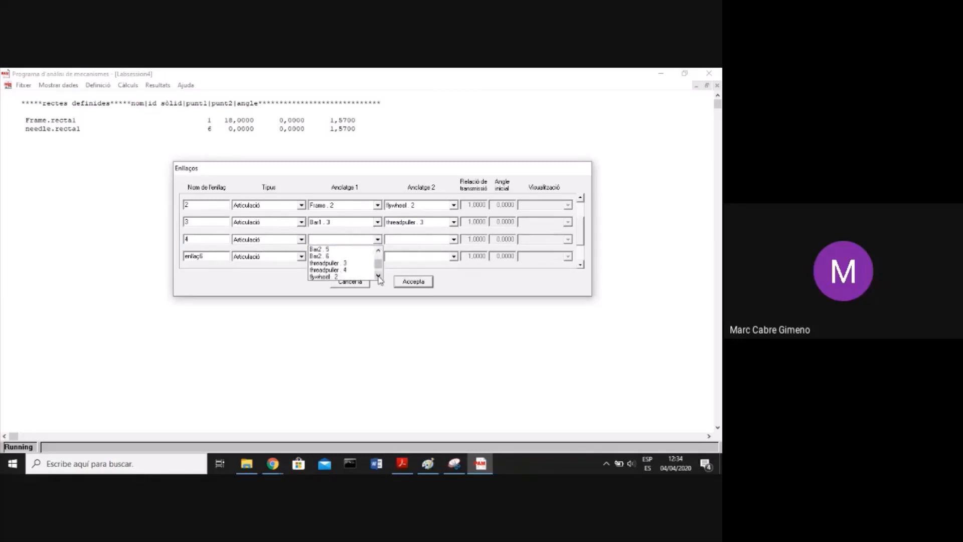
click(326, 274)
click(454, 239)
click(455, 276)
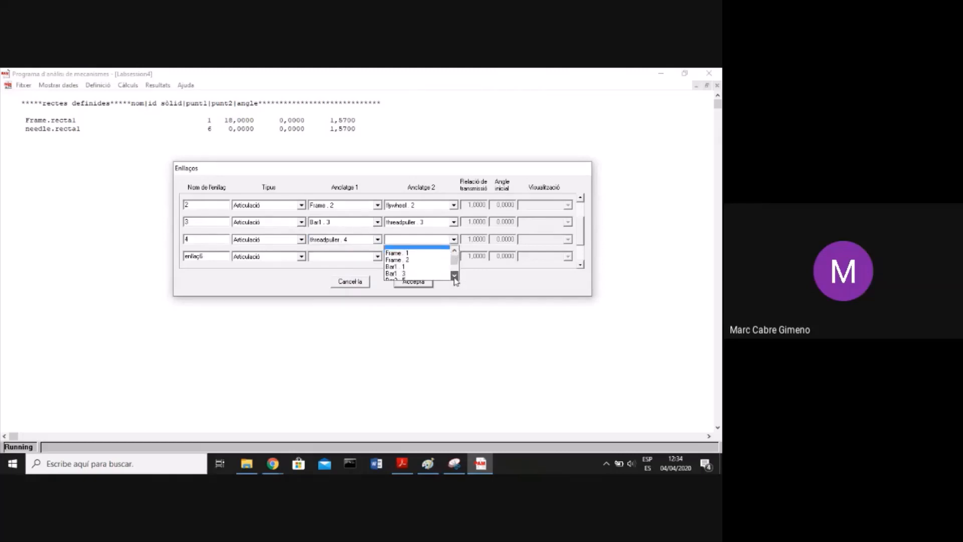
click(455, 276)
click(454, 276)
click(455, 276)
click(454, 276)
click(454, 276)
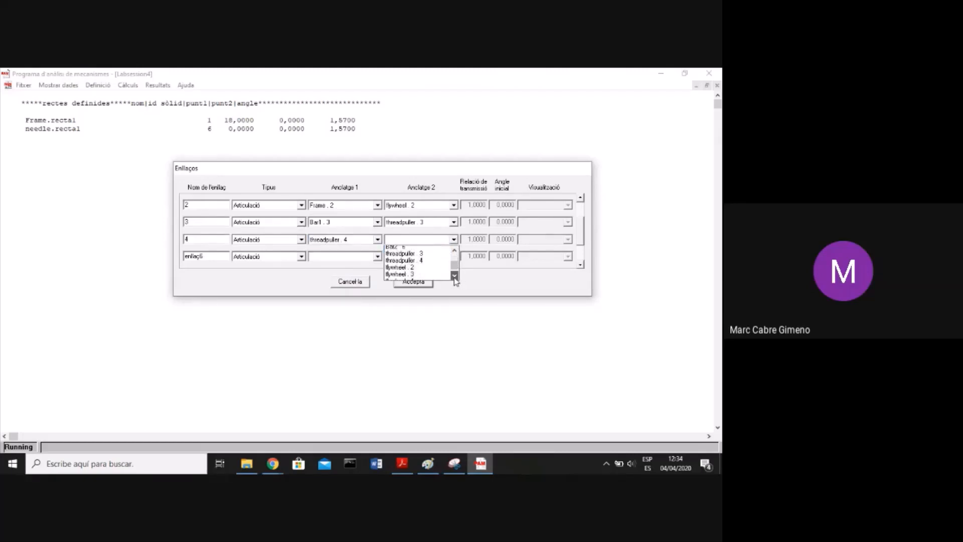
click(454, 276)
click(408, 274)
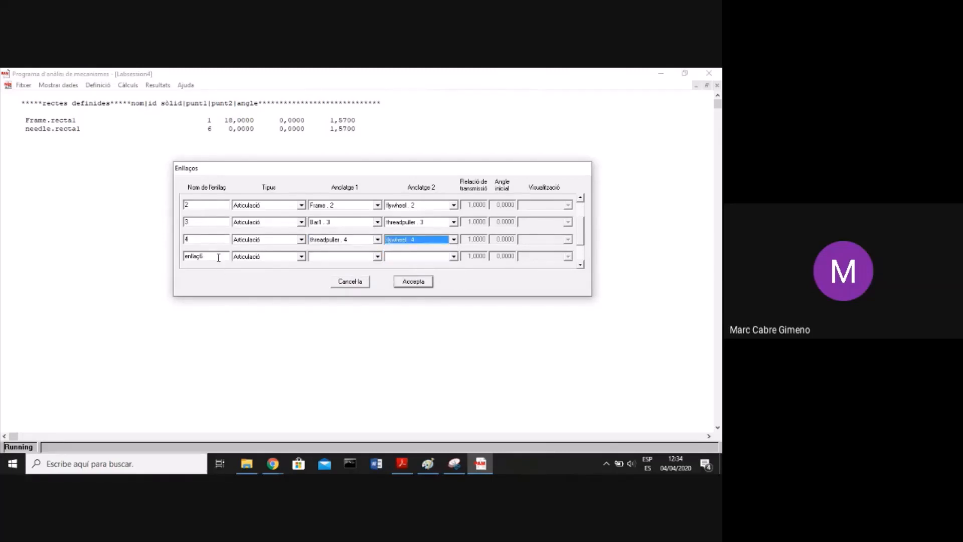
Name the next link 5, keep its type as Articulació, and set its first anchor to Bar2.5
click(221, 258)
text(5)
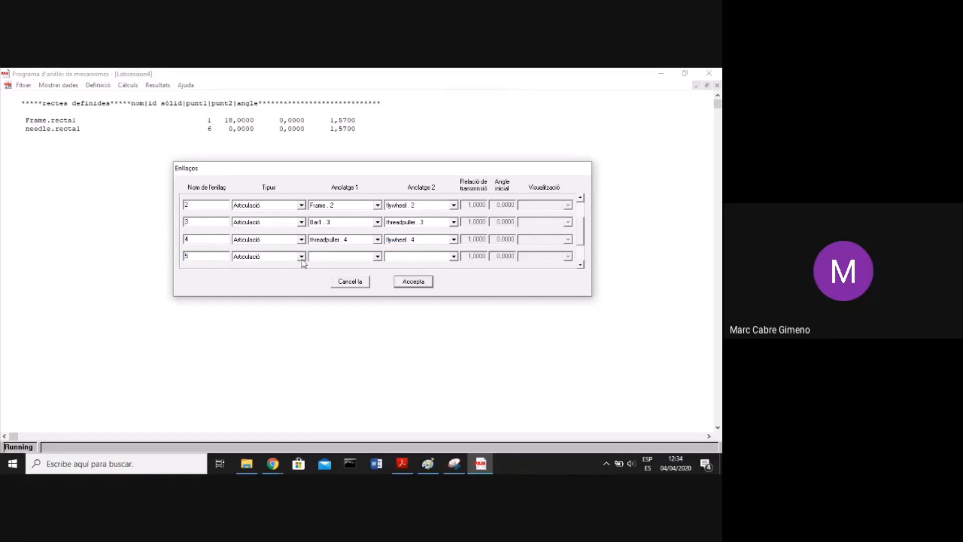
click(302, 256)
click(271, 266)
click(378, 256)
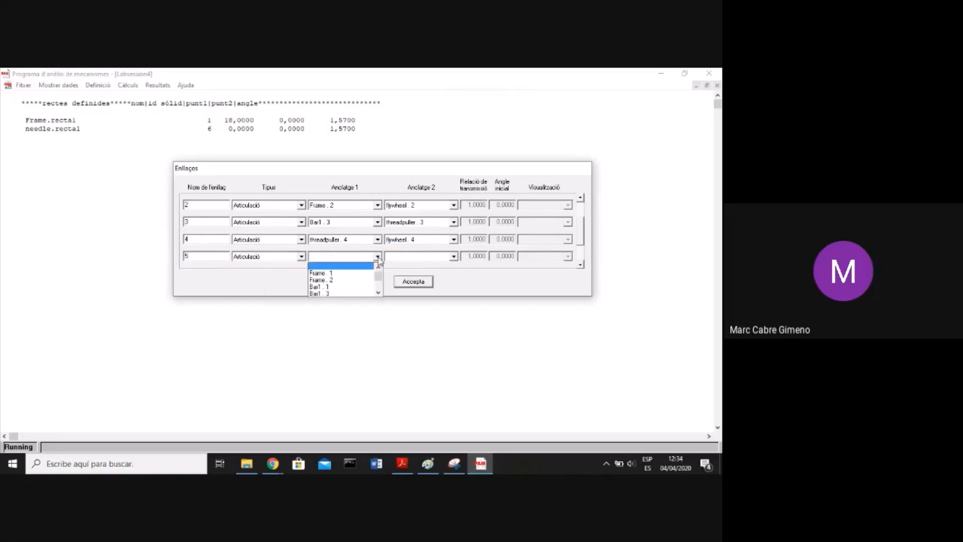
click(378, 294)
click(379, 293)
click(379, 294)
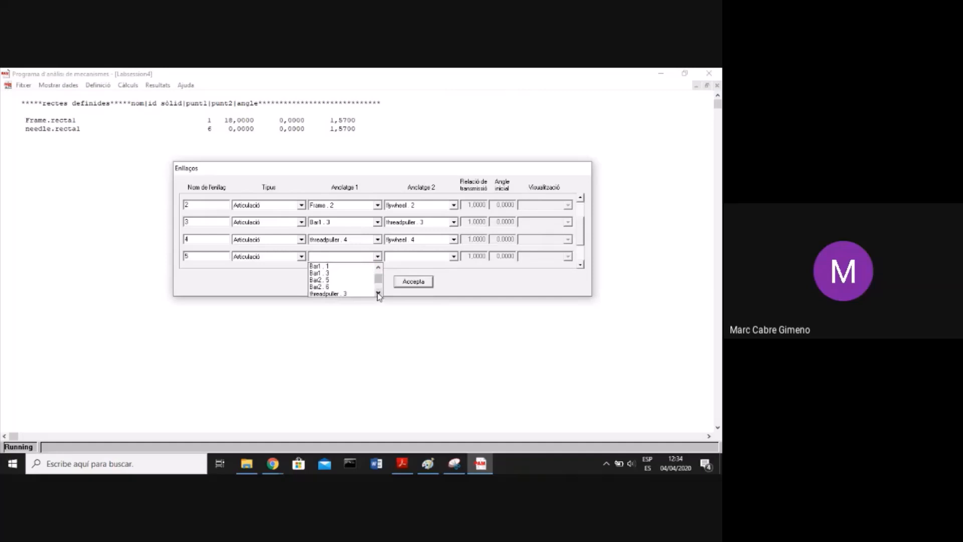
click(334, 280)
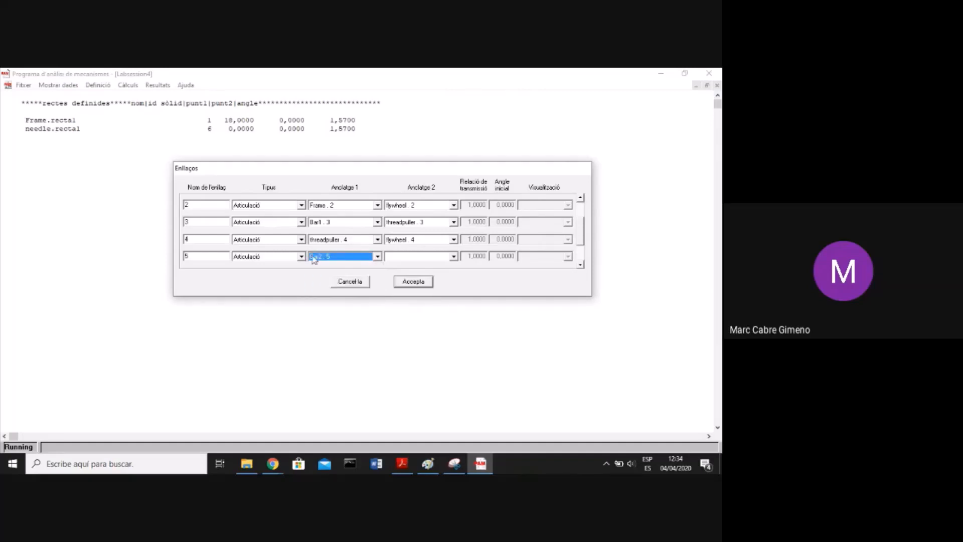
Look through the available second anchors for link 5 to find the matching flywheel point, and check the remaining link rows
click(453, 257)
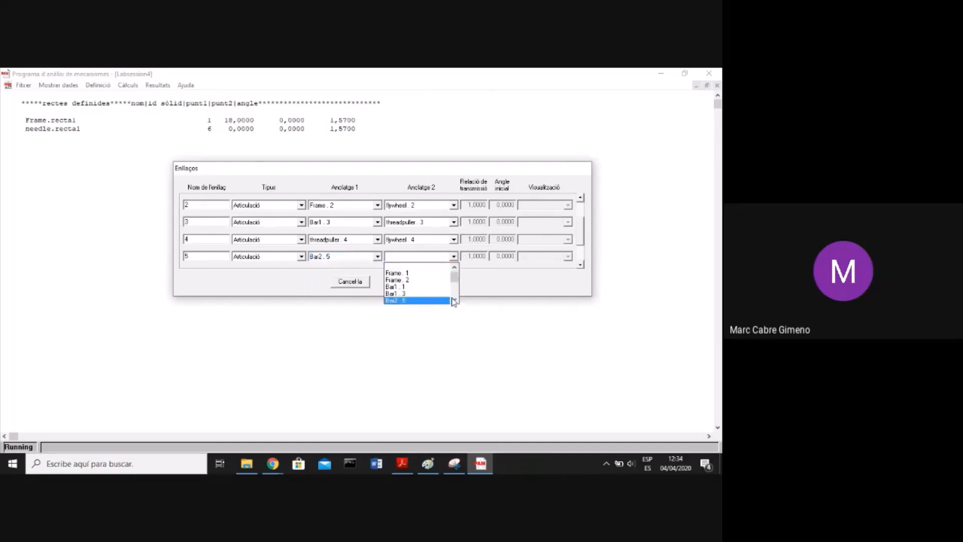
click(455, 300)
click(454, 300)
click(455, 300)
click(454, 299)
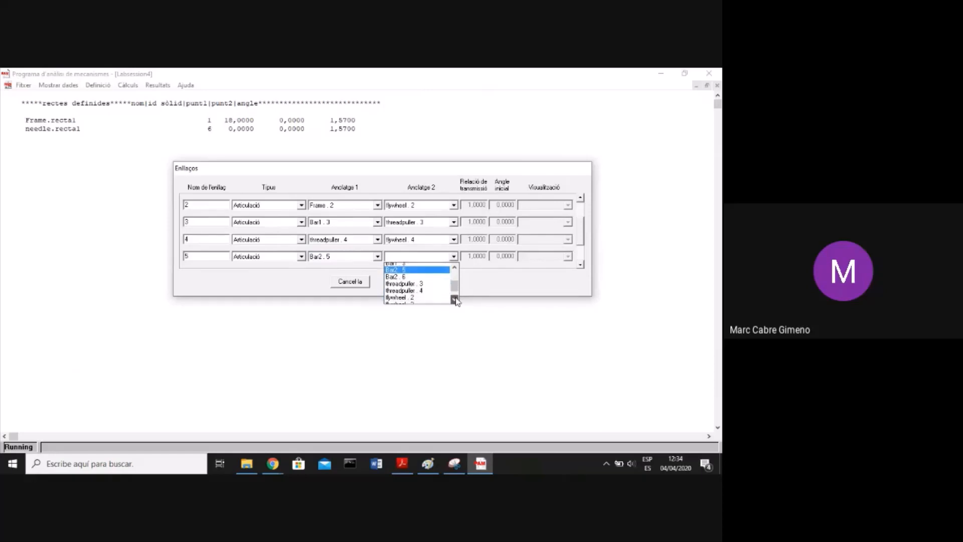
click(455, 300)
click(455, 300)
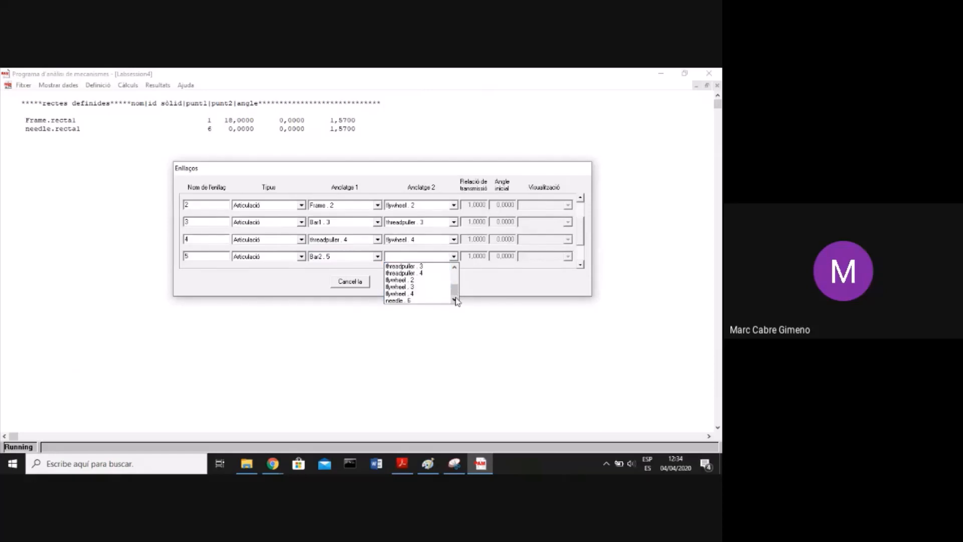
click(455, 268)
click(455, 268)
click(454, 268)
click(455, 268)
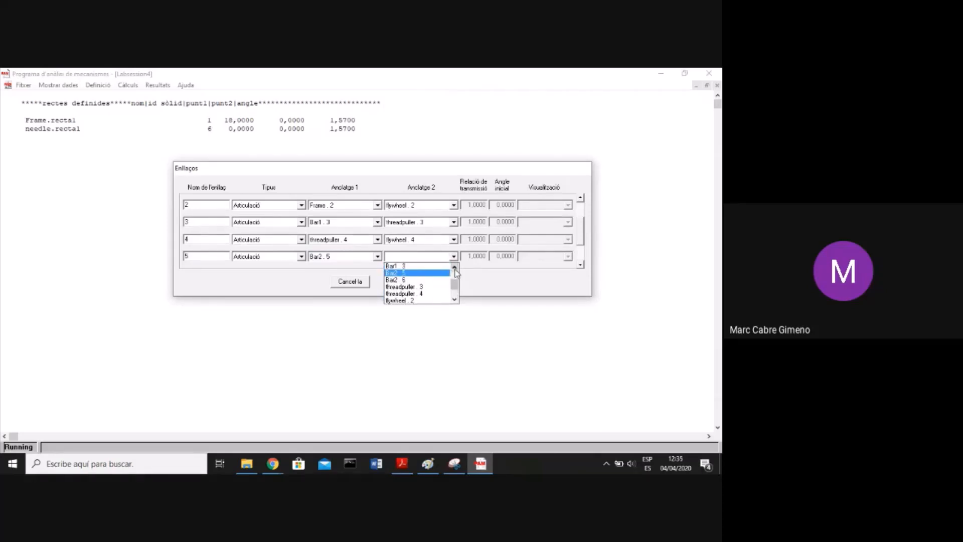
click(455, 267)
click(454, 299)
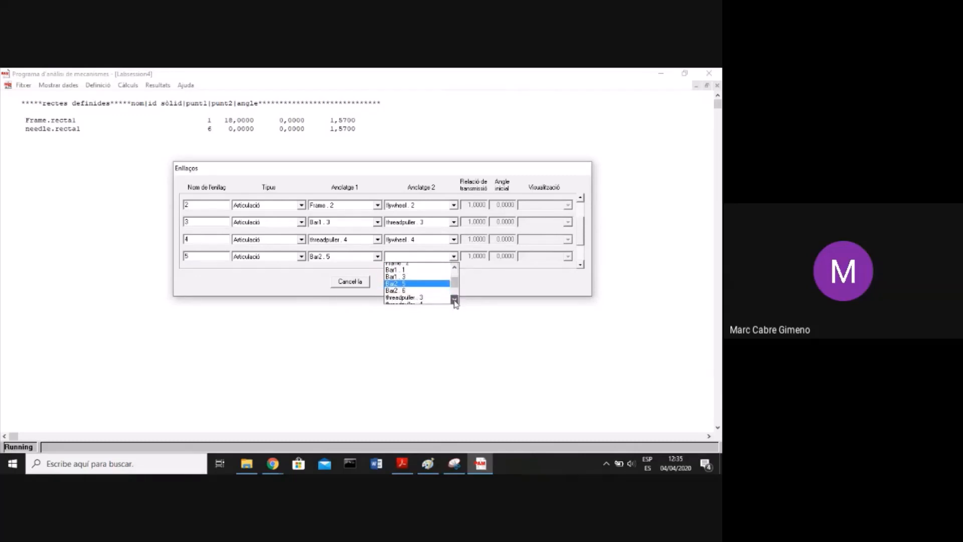
click(454, 300)
click(454, 300)
click(455, 300)
click(455, 300)
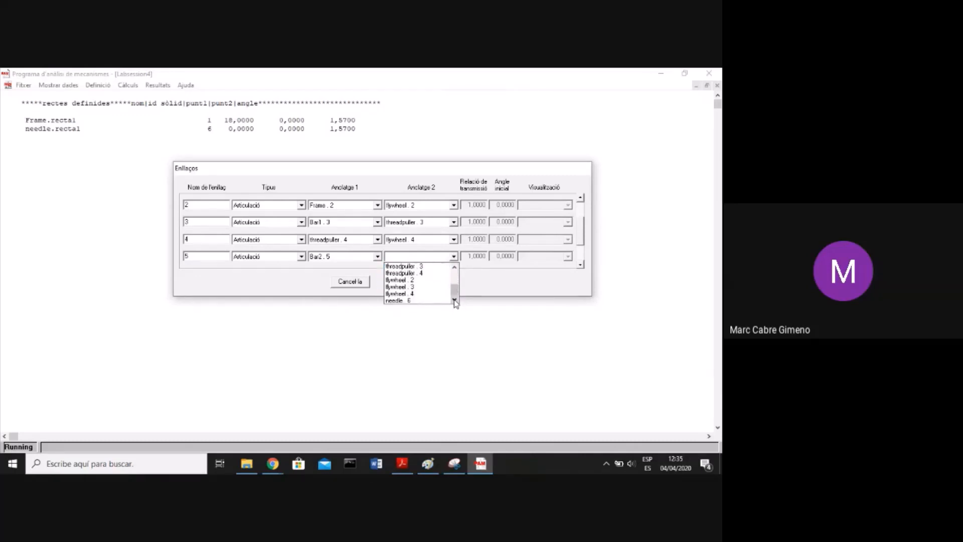
mouse_move(455, 296)
mouse_down()
mouse_move(456, 279)
mouse_move(458, 300)
mouse_up()
click(491, 301)
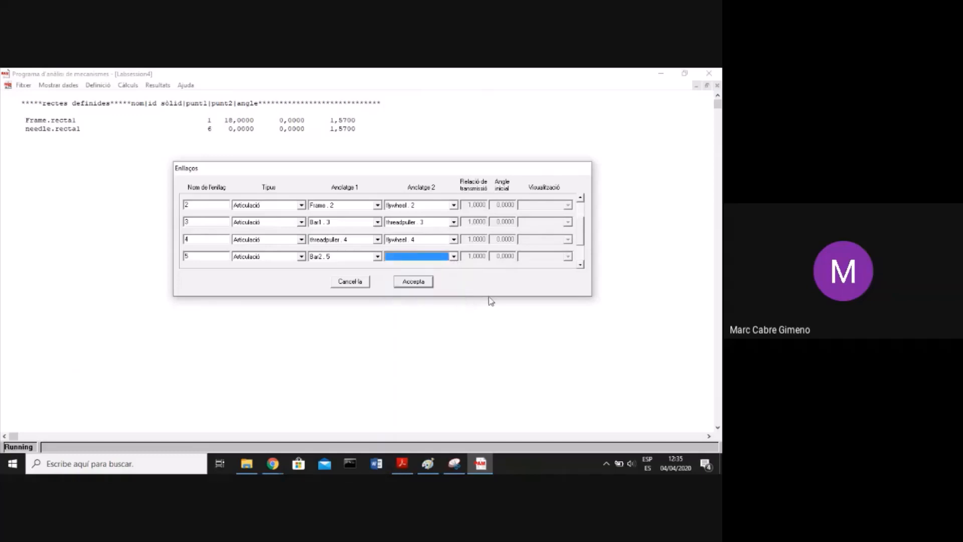
click(580, 265)
click(581, 264)
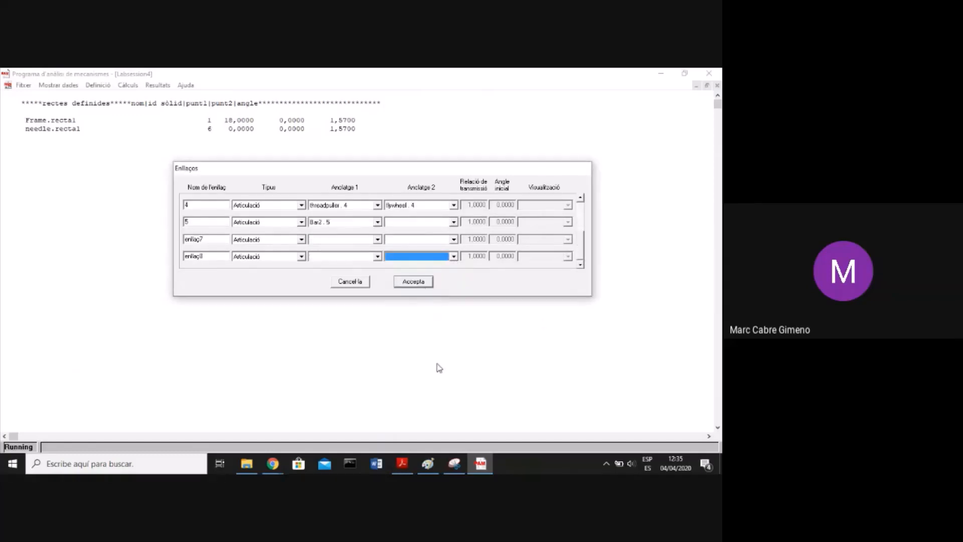
Switch to the Paint sketch and renumber the flywheel's upper point as 4 and its lower outer point as 5
click(428, 462)
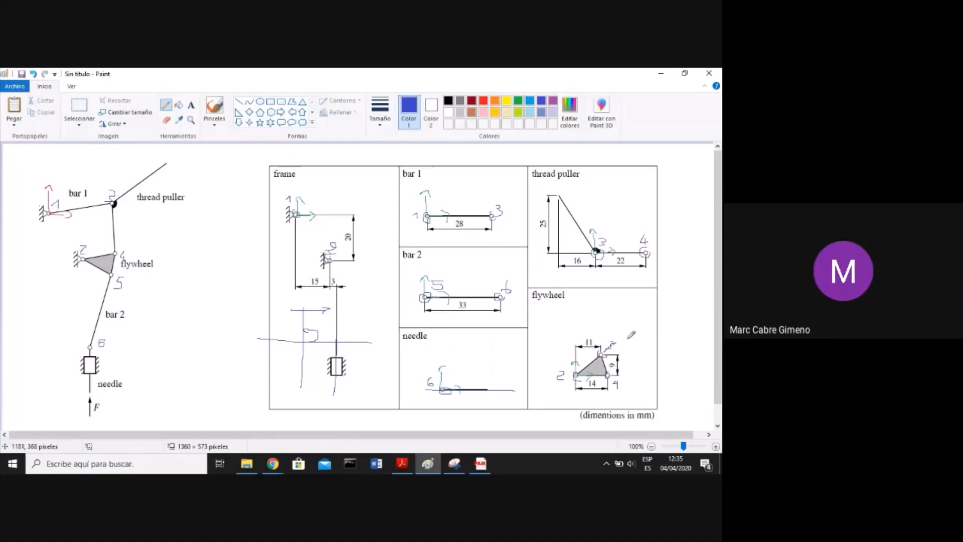
drag(624, 340, 629, 347)
drag(627, 342, 627, 351)
mouse_move(612, 386)
mouse_down()
mouse_move(629, 383)
mouse_move(633, 393)
mouse_move(620, 395)
mouse_up()
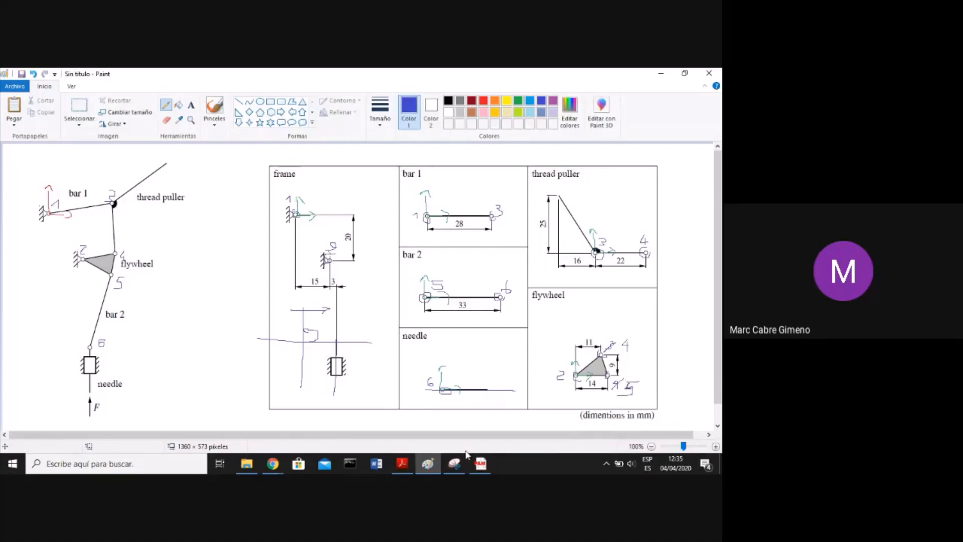
Return to PAM and change link 4's second anchor to flywheel.3
click(481, 467)
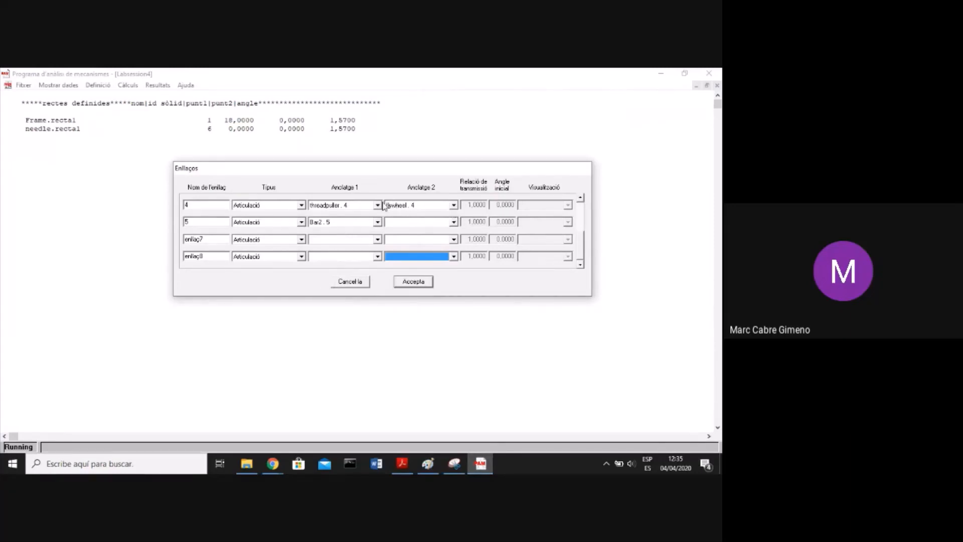
click(457, 207)
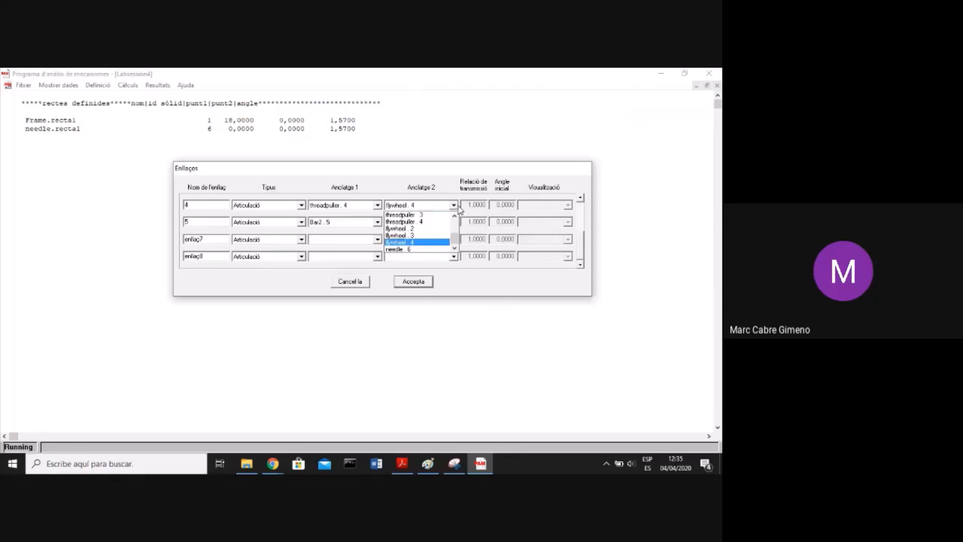
click(428, 235)
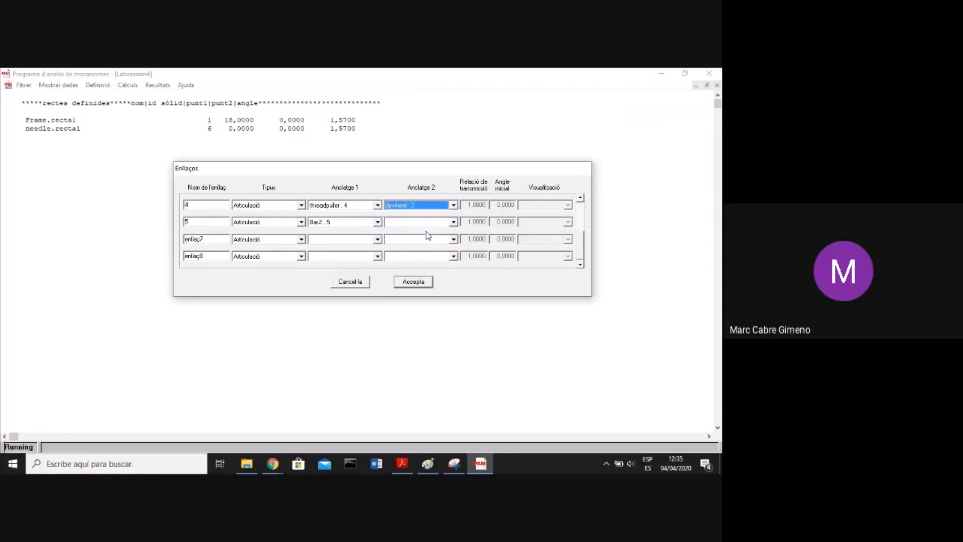
Check the flywheel numbering in the Paint sketch, then set link 5's second anchor to threadpuller.4 in PAM
click(414, 464)
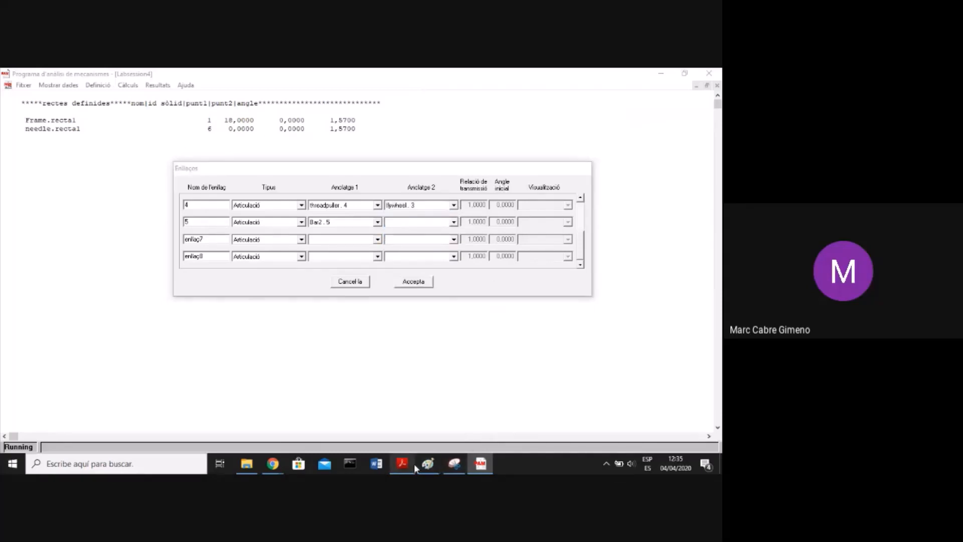
click(427, 464)
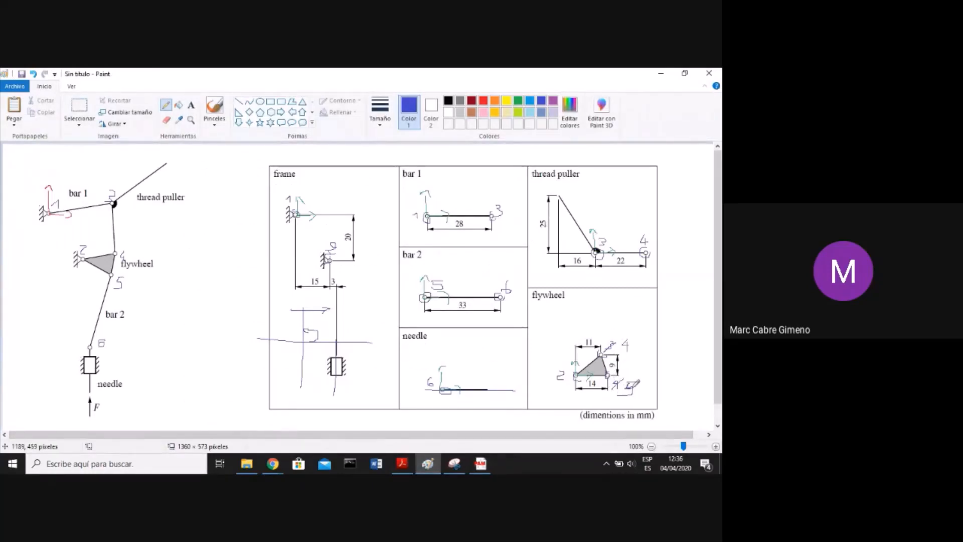
click(481, 464)
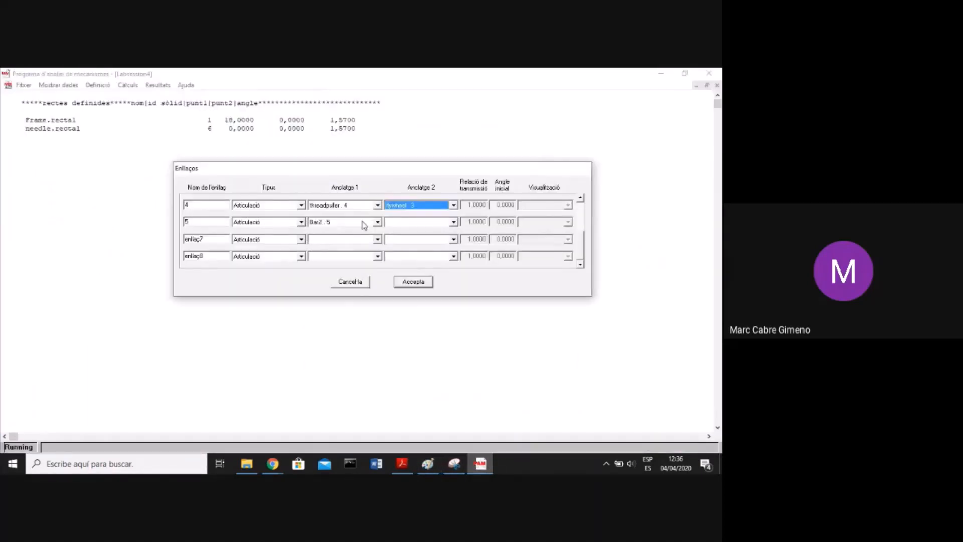
click(454, 222)
scroll(454, 259, down, 3)
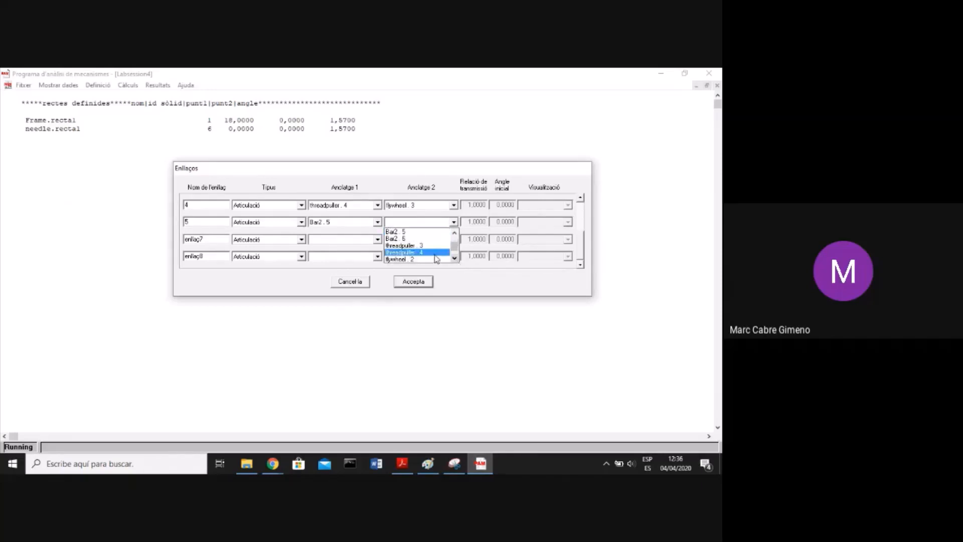
click(435, 252)
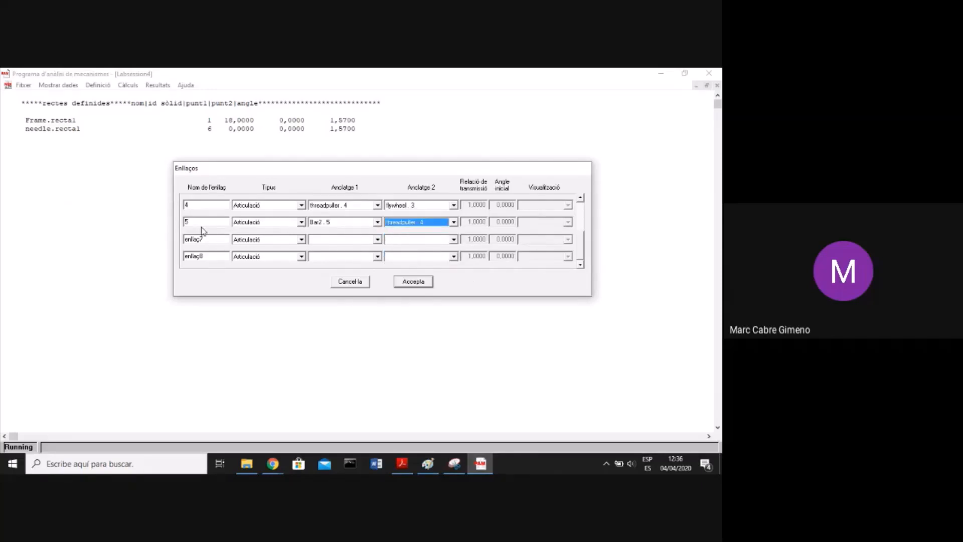
Name the next link 6, keep it as an Articulació, and set its first anchor to Bar2.6
click(210, 236)
text(6)
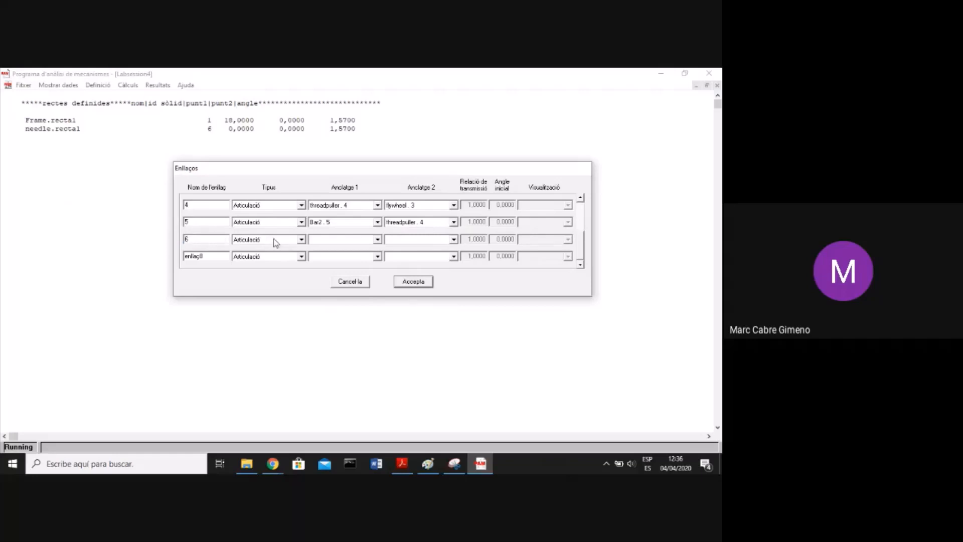
click(302, 240)
click(301, 240)
click(377, 239)
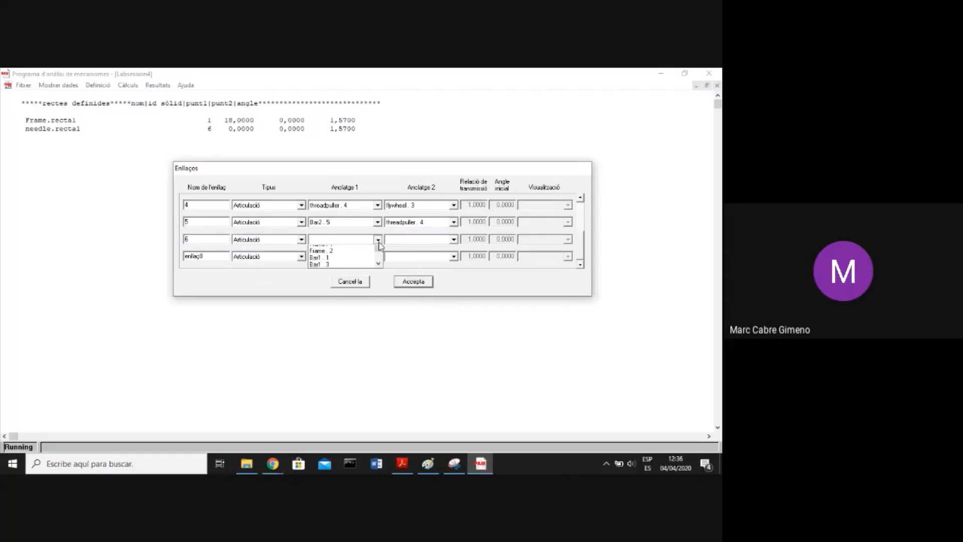
click(378, 275)
click(379, 275)
click(379, 275)
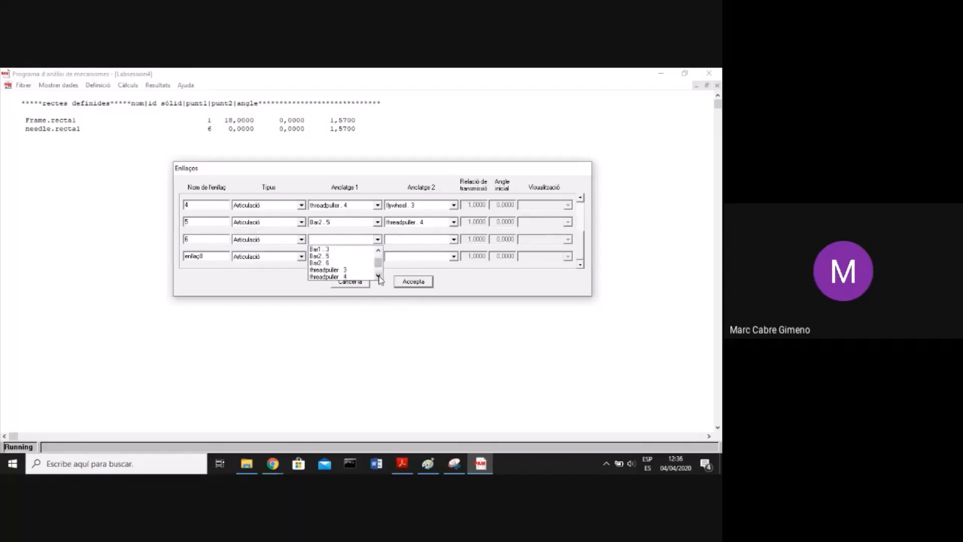
click(379, 276)
click(345, 257)
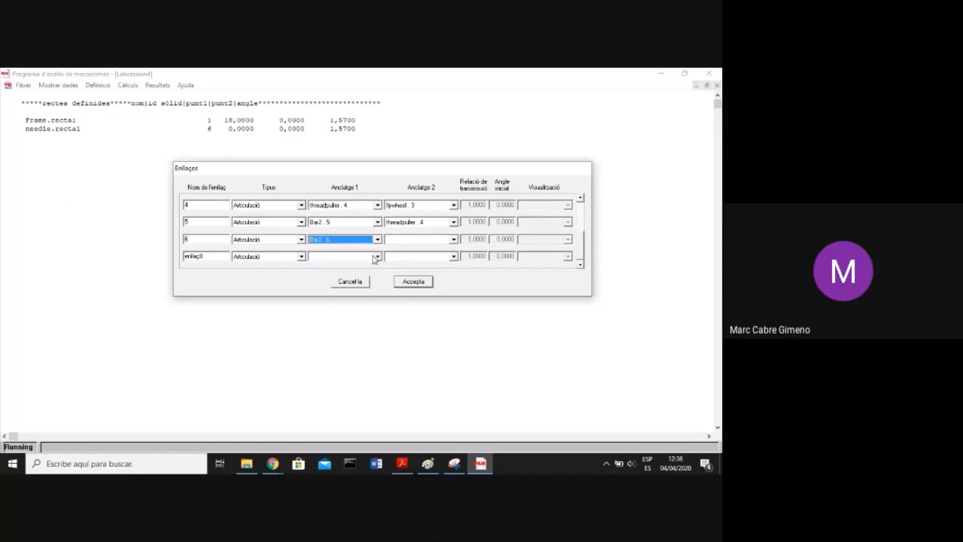
Set link 6's second anchor to needle.6
click(454, 239)
click(454, 275)
click(454, 275)
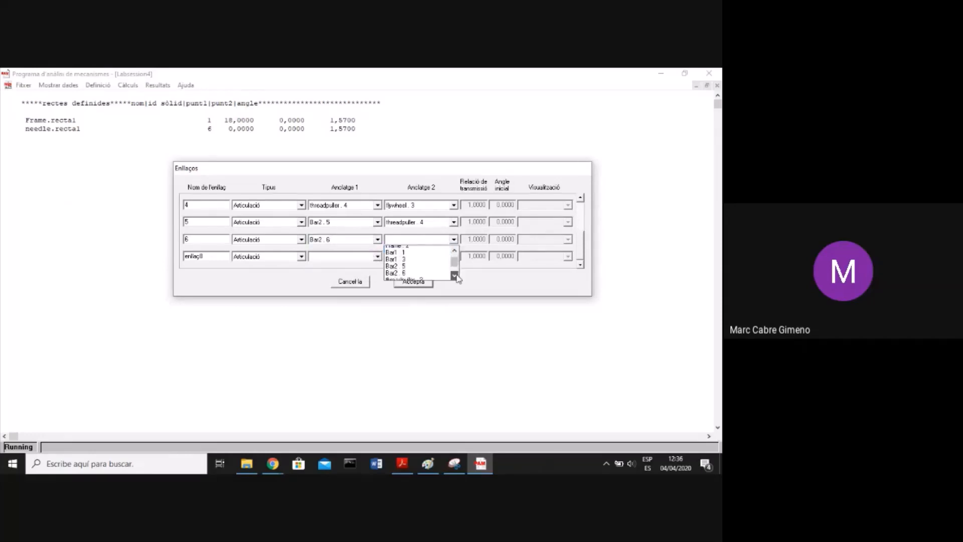
click(454, 276)
click(454, 275)
click(454, 275)
click(454, 275)
click(454, 275)
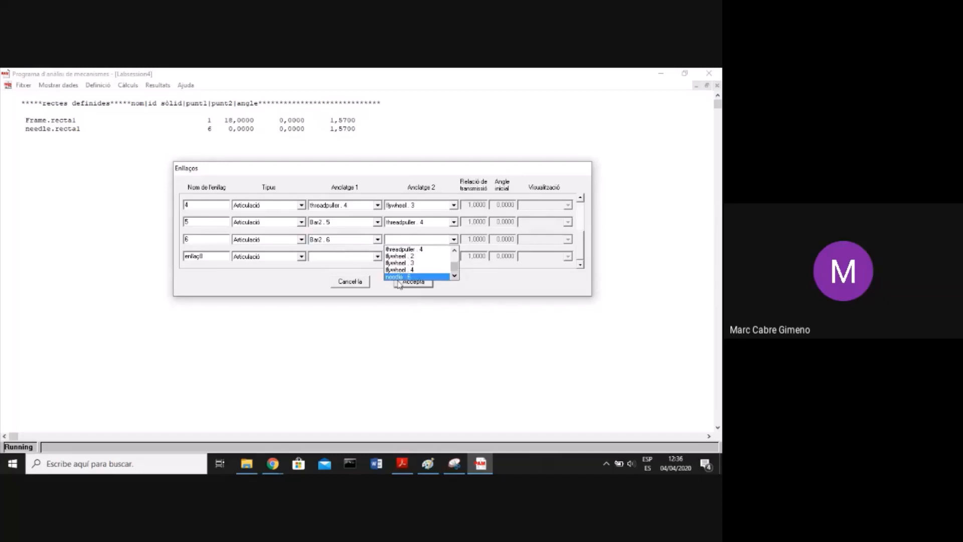
click(422, 276)
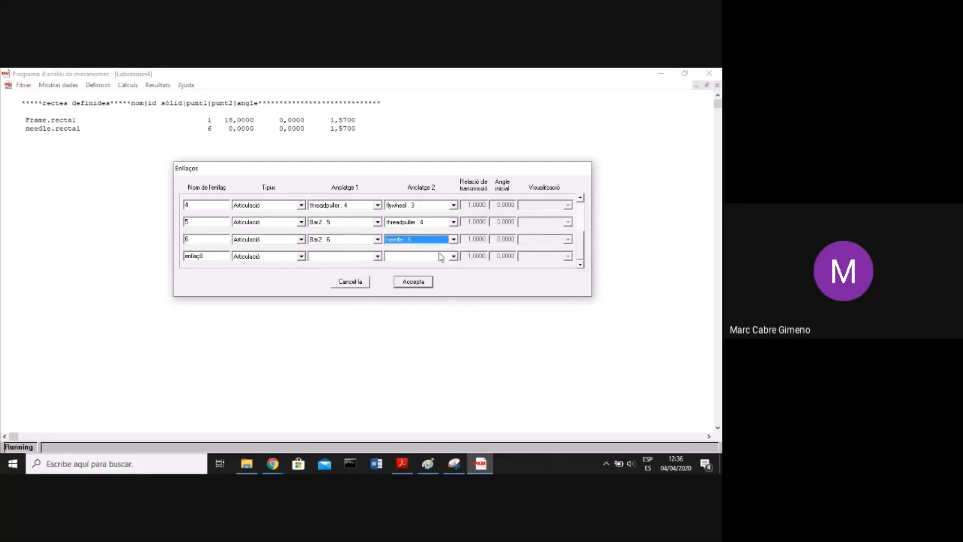
Rename the last link as needle and set its type to Prismàtic
click(208, 256)
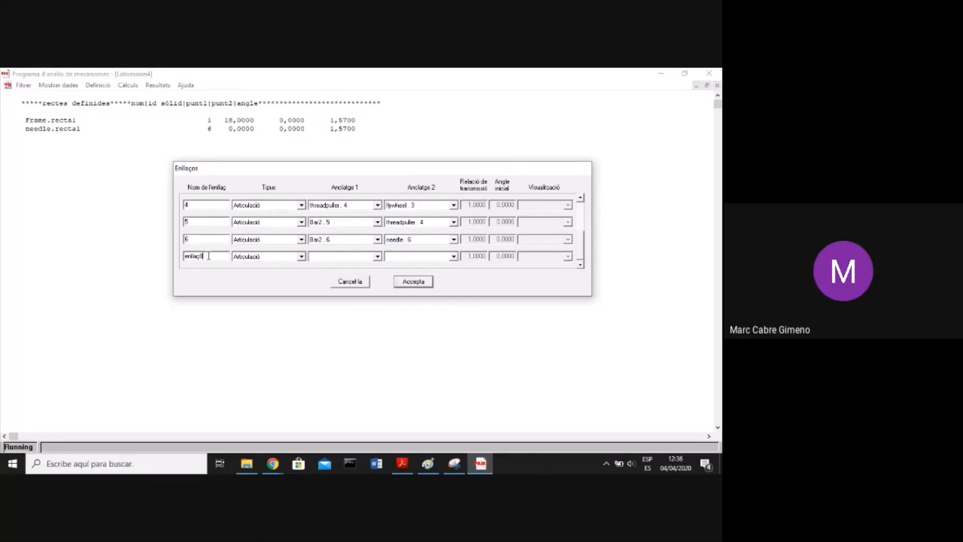
double_click(209, 256)
text(needle)
click(291, 257)
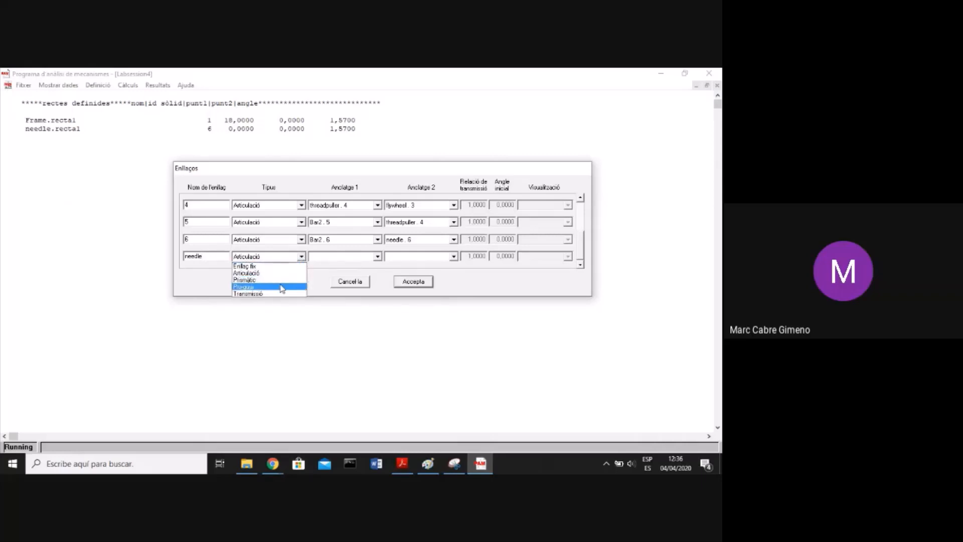
click(271, 280)
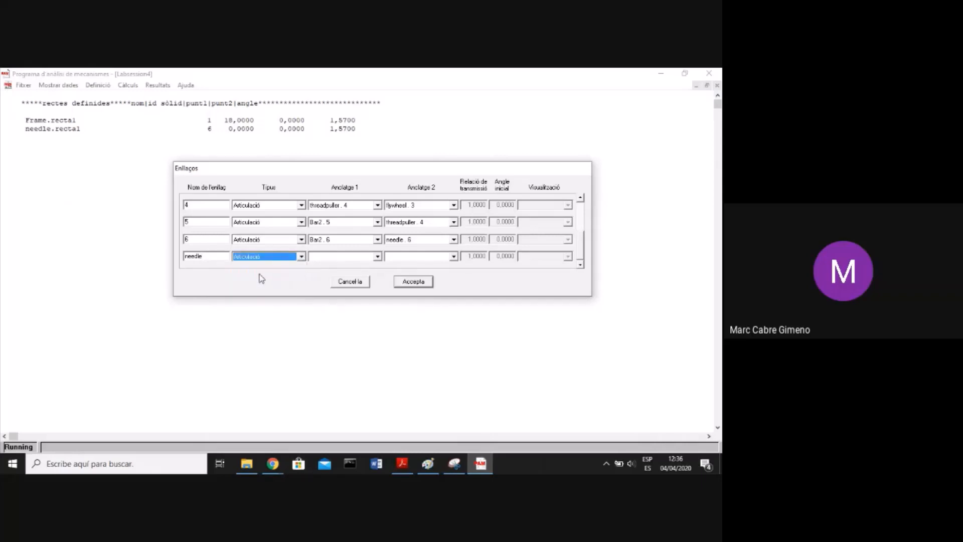
click(301, 256)
click(276, 281)
Anchor the needle link between Frame.recta1 and needle.recta1 with the first solid as guide, and accept the links
click(377, 257)
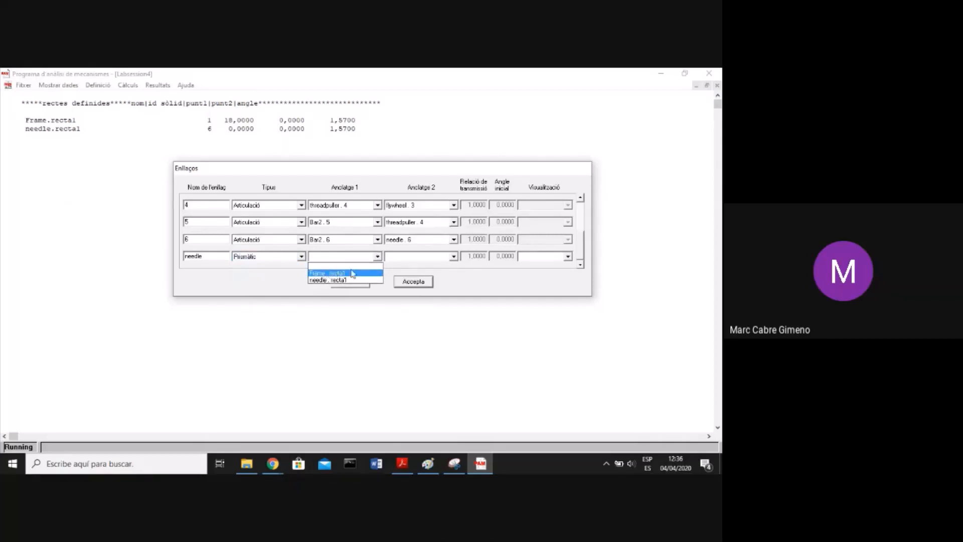
click(333, 274)
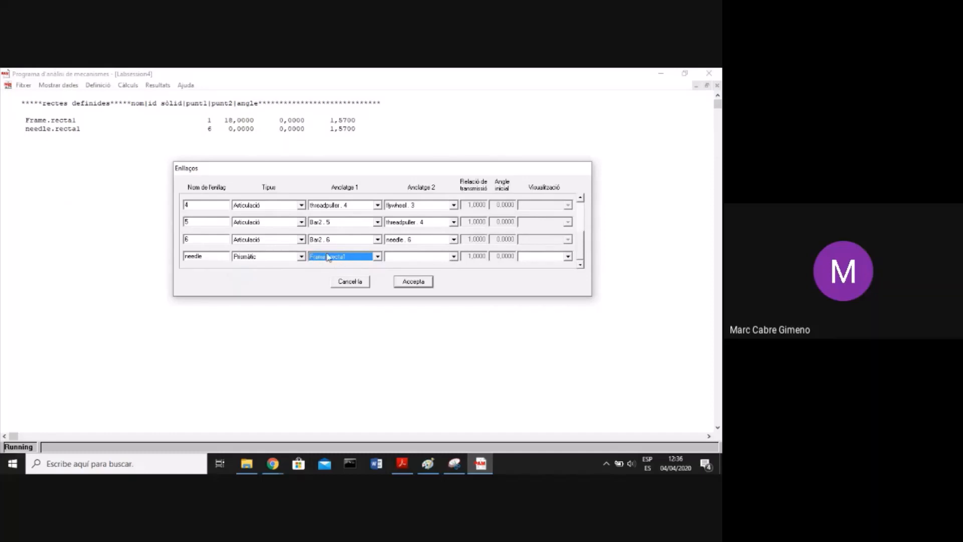
click(455, 257)
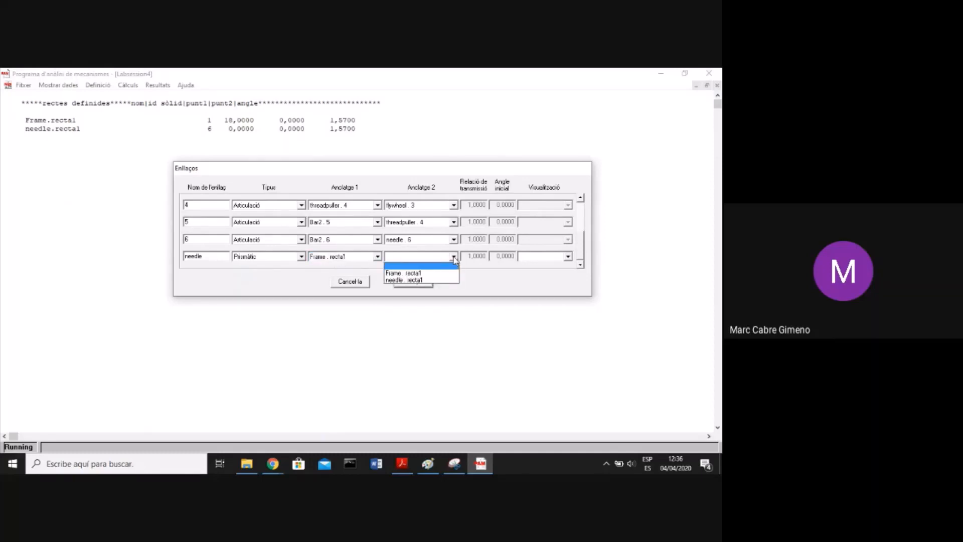
click(448, 280)
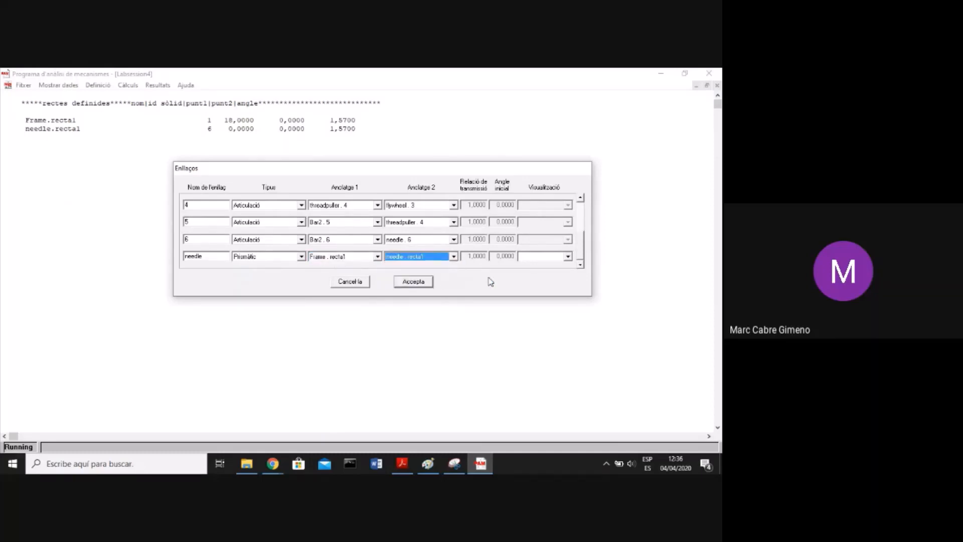
click(569, 258)
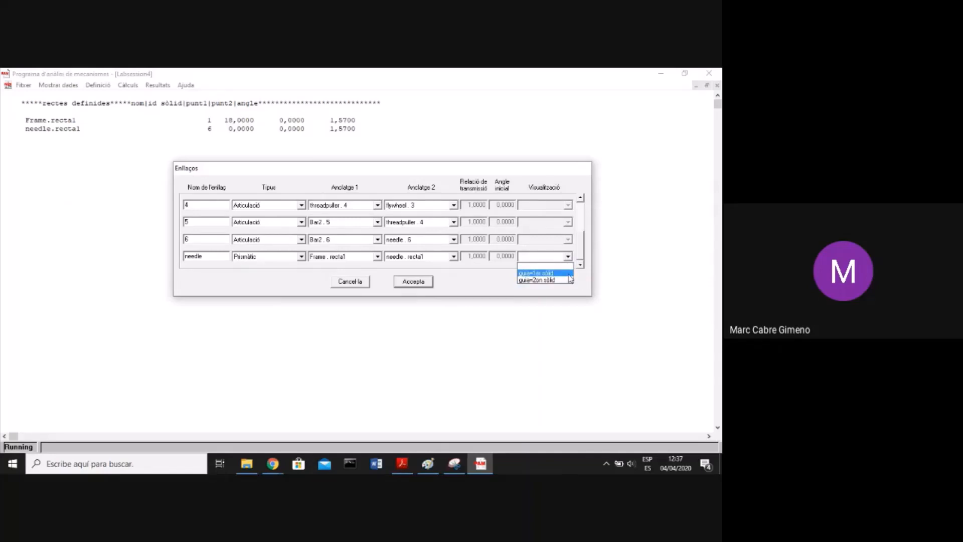
click(545, 273)
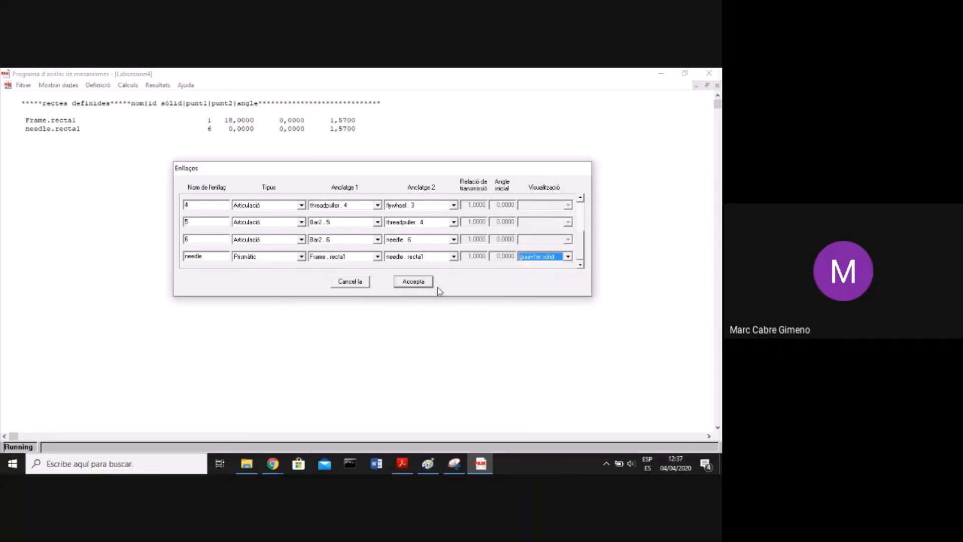
click(418, 287)
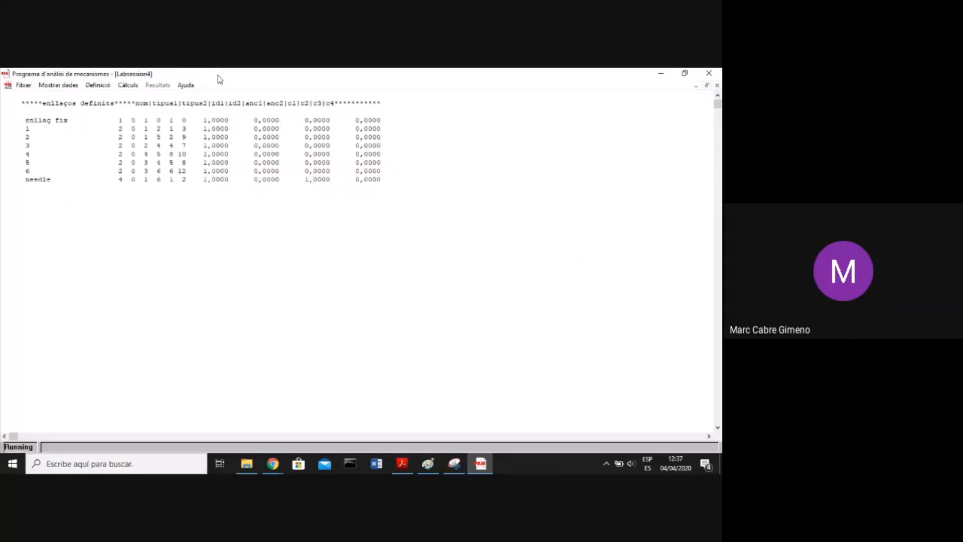
Open the actuator definitions and choose Angular polinòmic as the type of actuador1
click(100, 86)
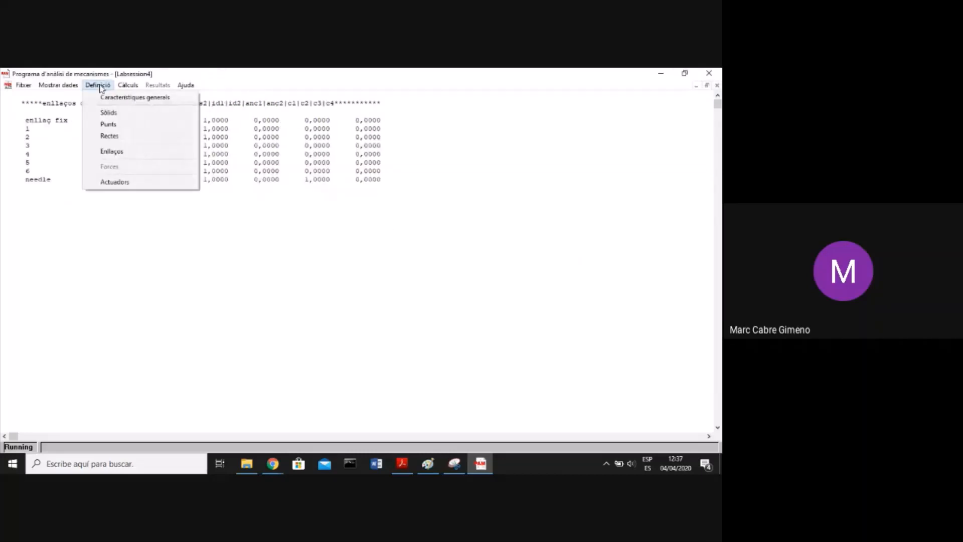
click(123, 183)
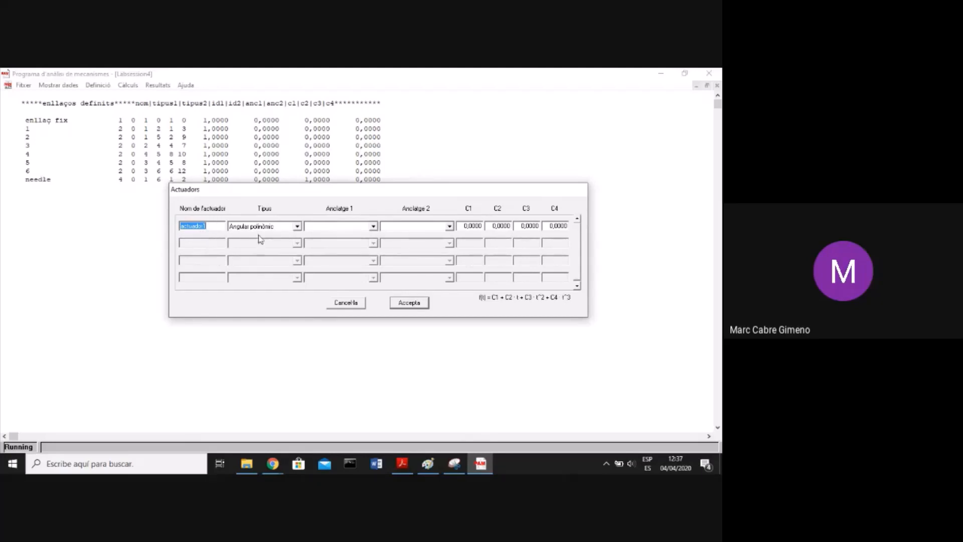
click(298, 226)
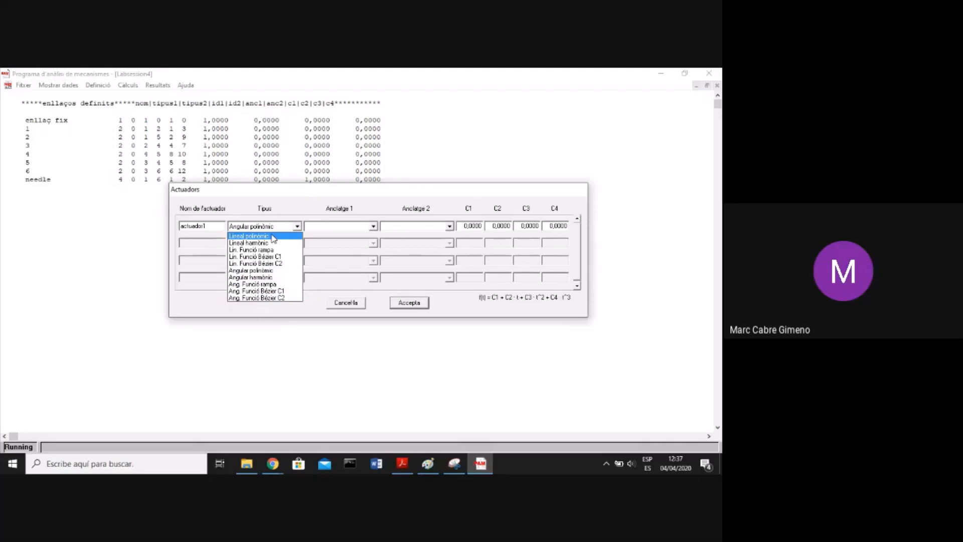
click(247, 272)
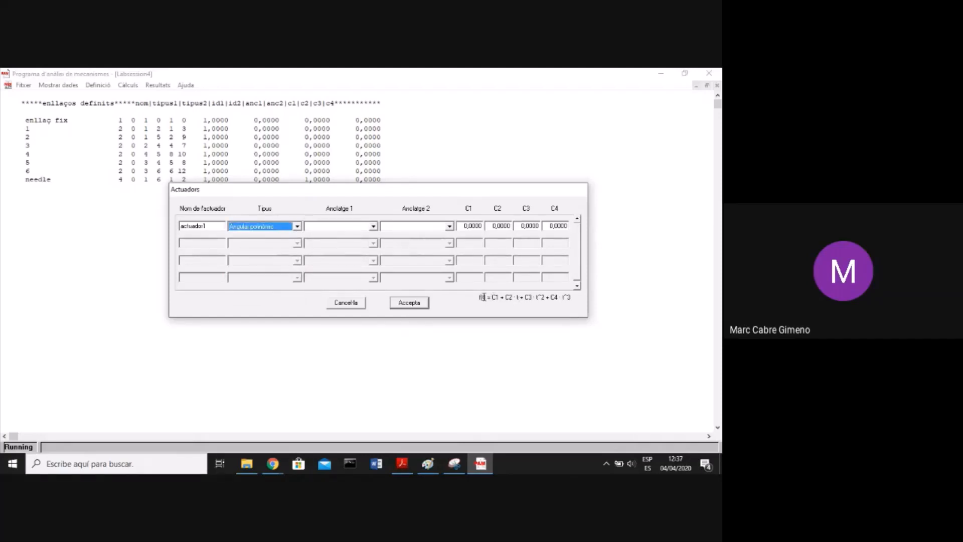
drag(474, 301, 571, 300)
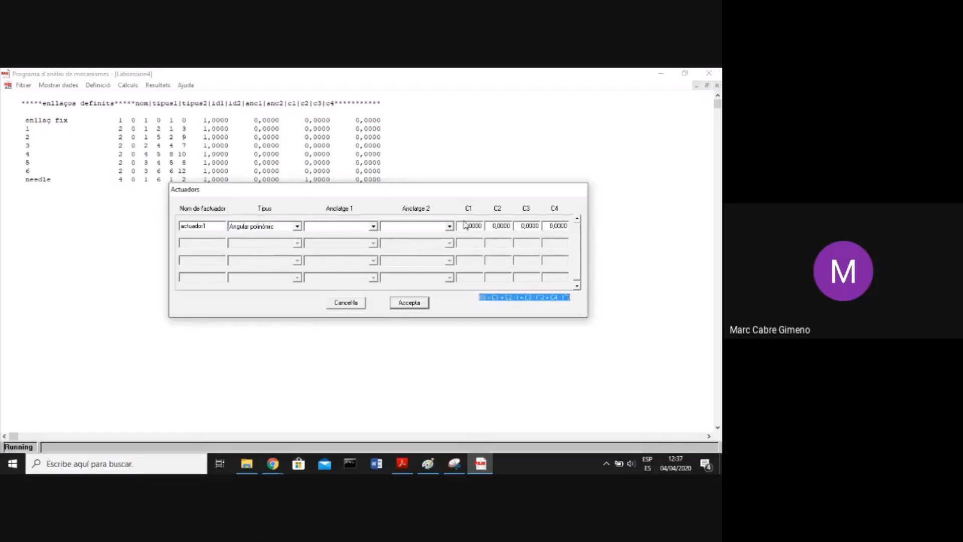
Set actuador1's first anchor to Frame, check the Paint sketch, and set the second anchor to flywheel in PAM
click(374, 227)
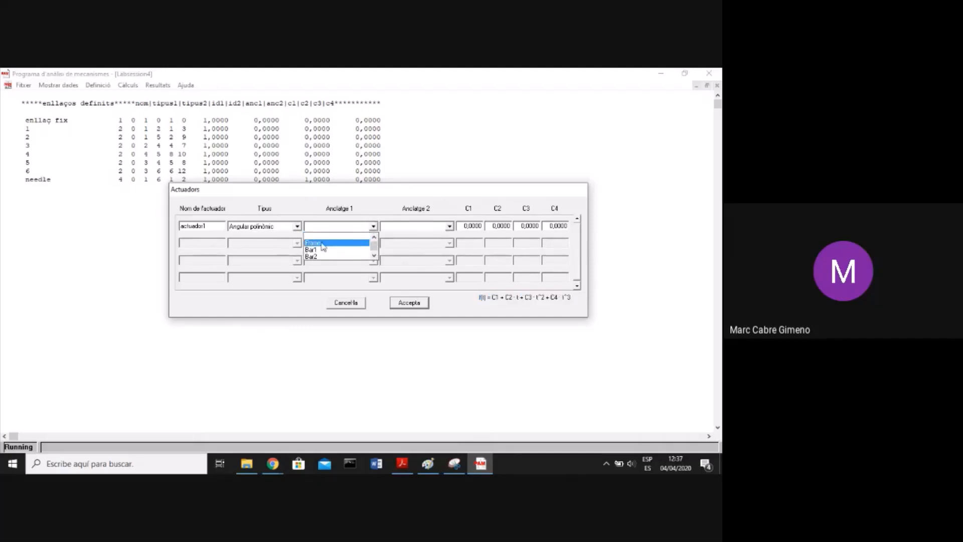
click(323, 244)
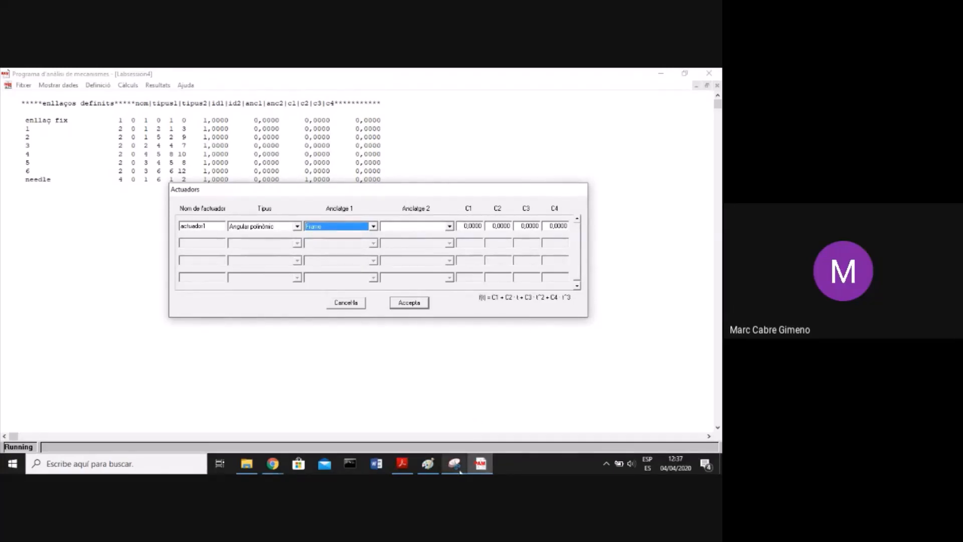
click(429, 464)
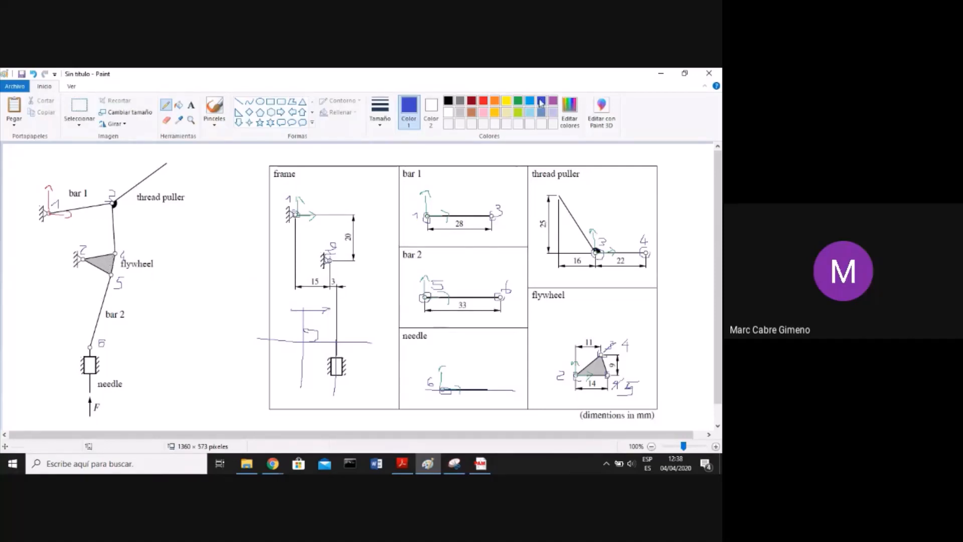
key(alt+Tab)
click(449, 226)
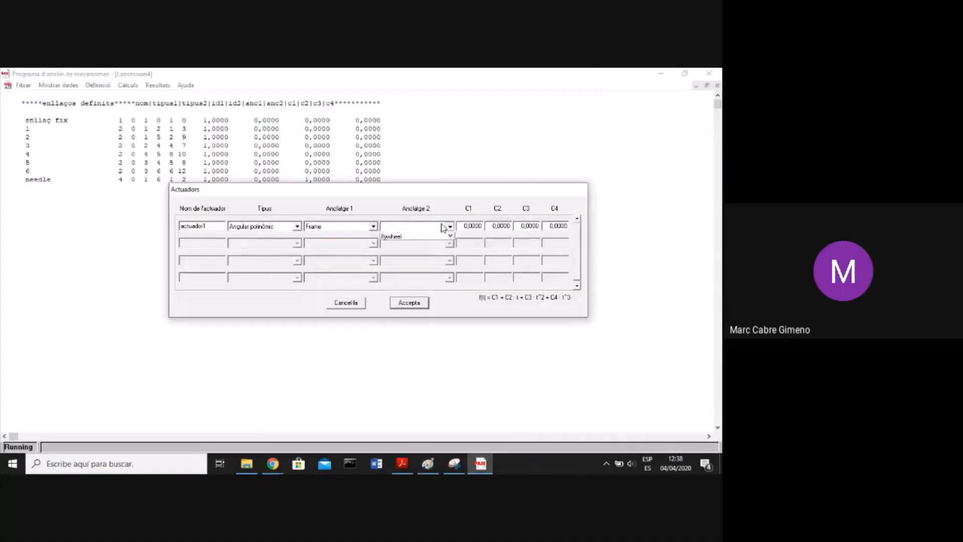
click(426, 270)
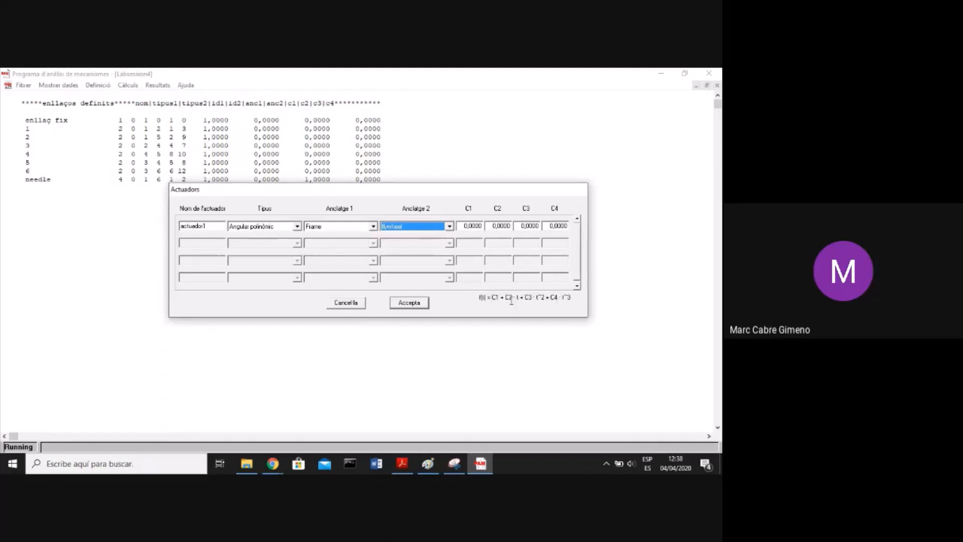
Set coefficient C2 of actuador1 to 1 and accept the actuator definition
drag(505, 299, 519, 300)
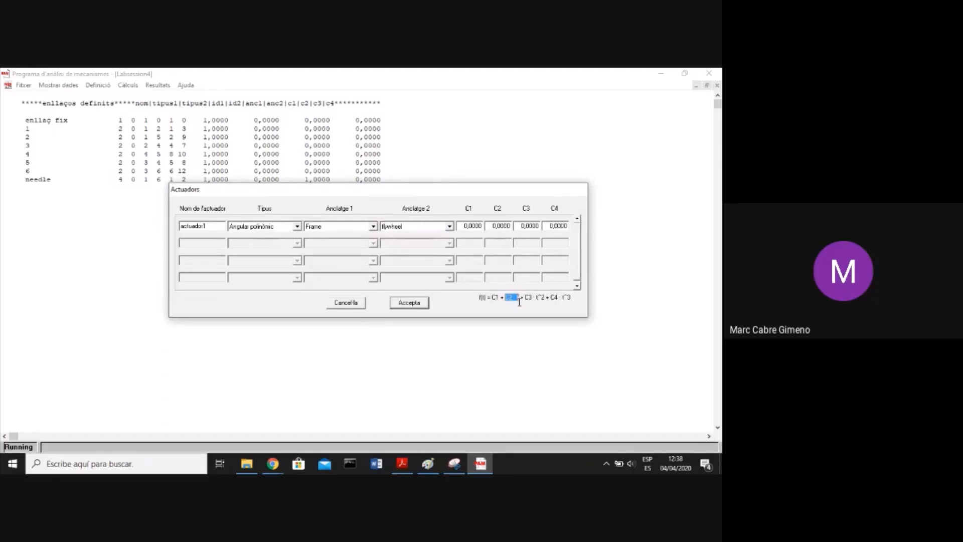
click(498, 226)
text(1)
click(427, 306)
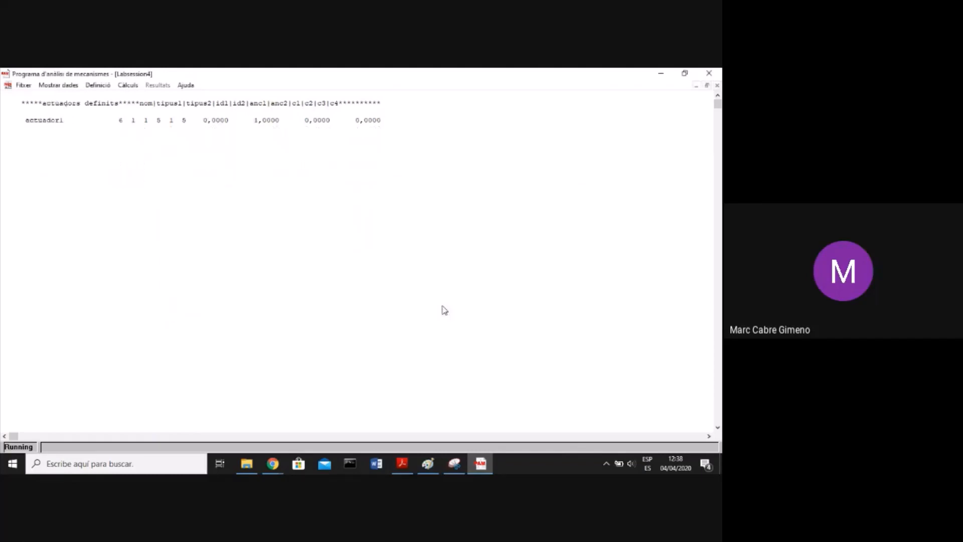
Check the mechanism sketch in Paint, then return to PAM and run the mechanism assembly calculation
click(126, 86)
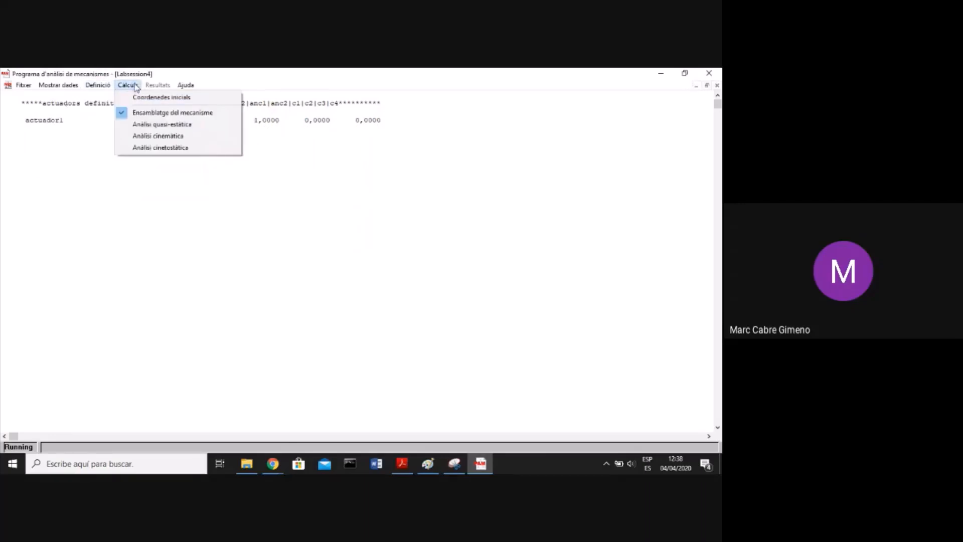
mouse_move(103, 88)
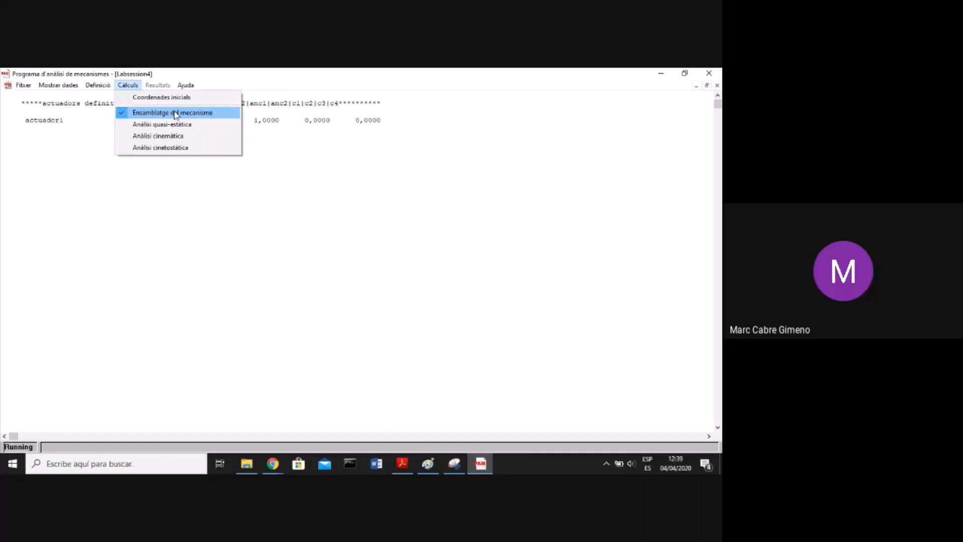
click(347, 266)
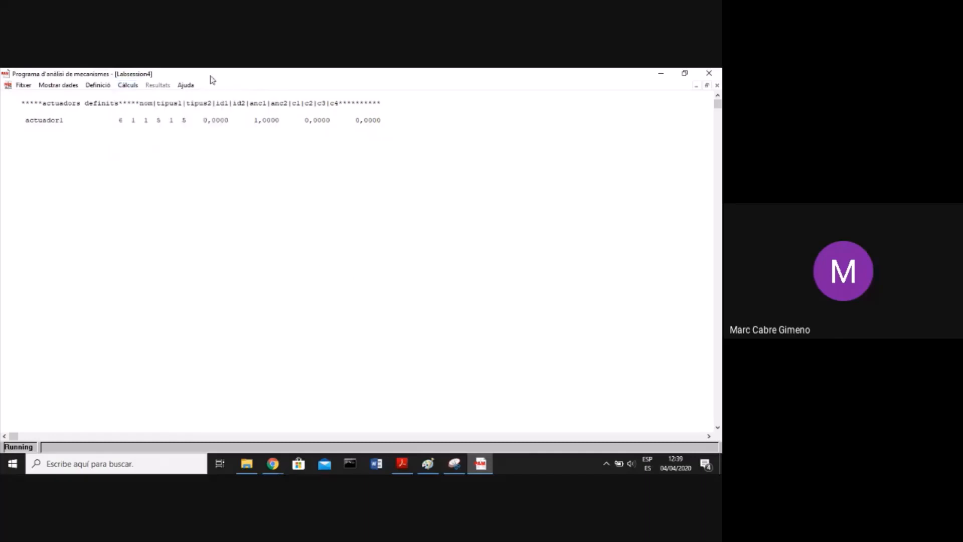
click(429, 465)
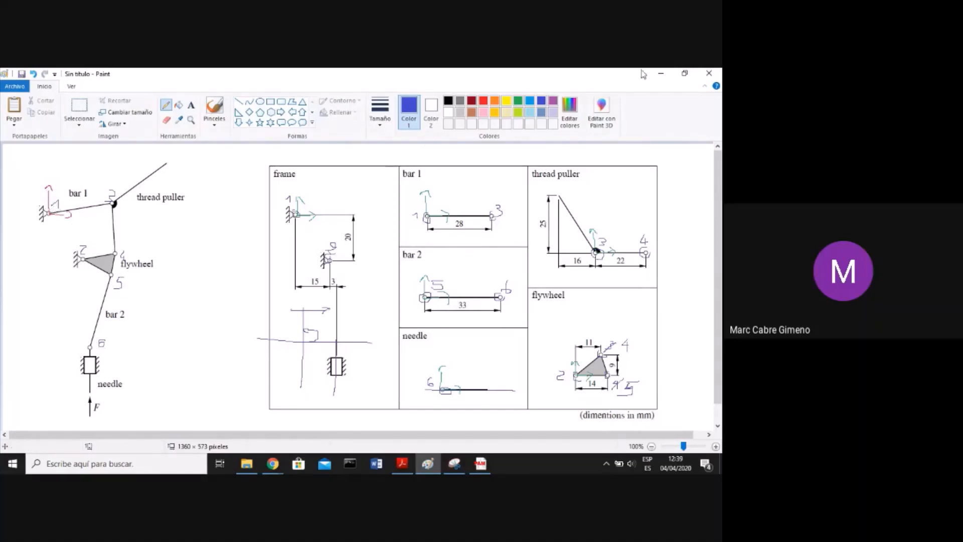
click(660, 73)
click(132, 85)
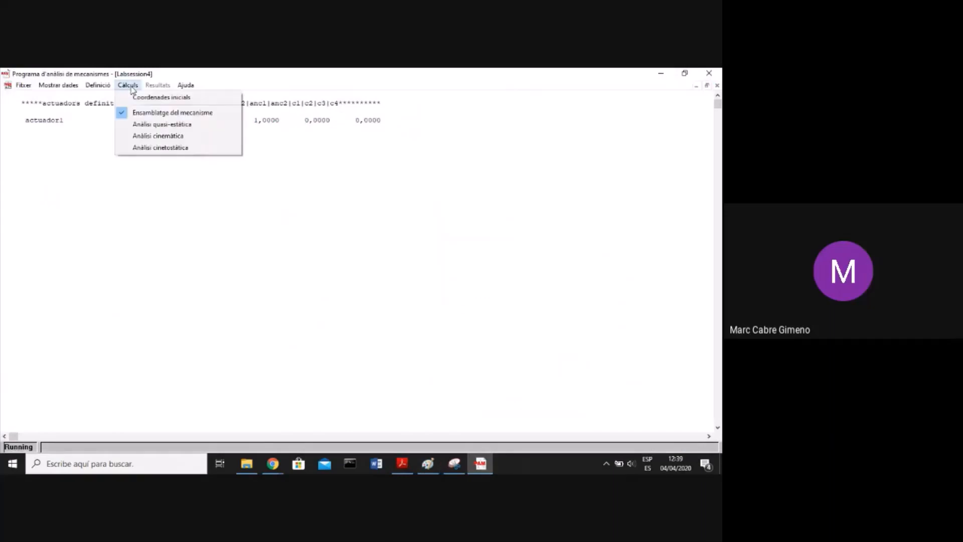
click(168, 112)
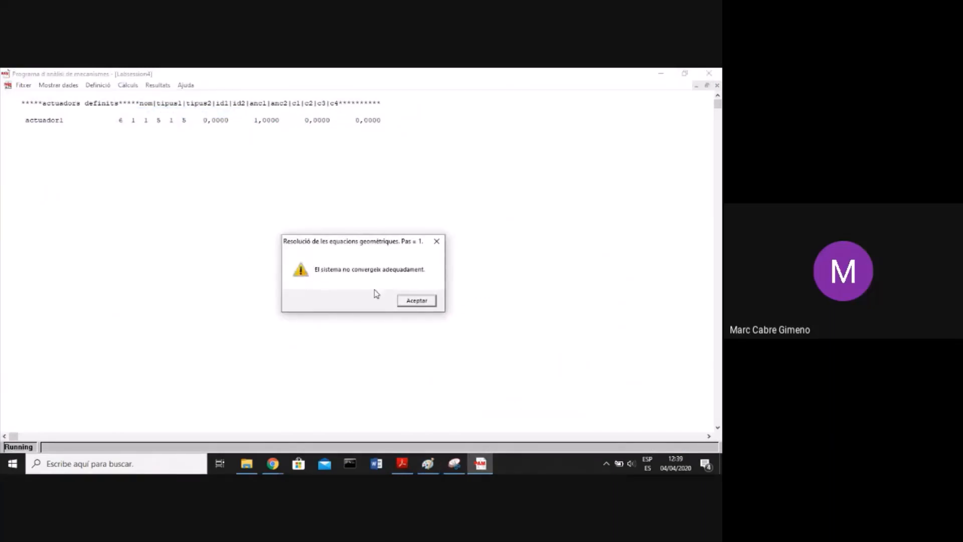
Dismiss the calculation warning, mark the frame's 20 mm vertical offset as negative on the Paint sketch, and return to PAM
click(426, 300)
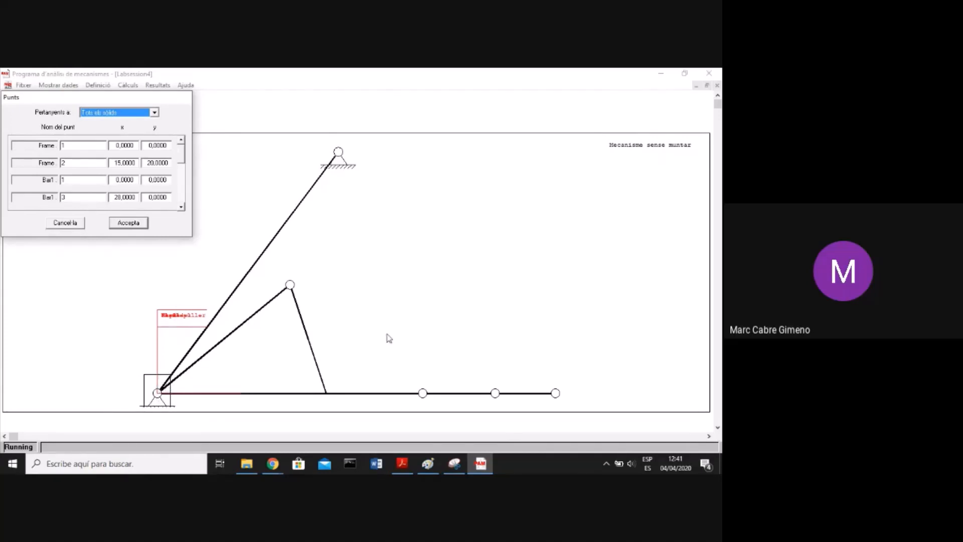
click(436, 467)
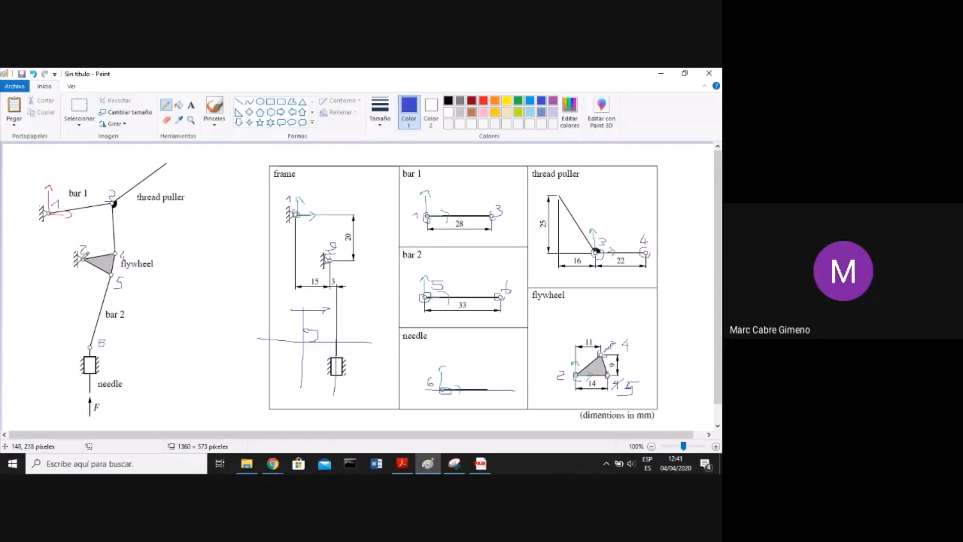
drag(80, 246, 87, 254)
drag(341, 234, 351, 230)
click(660, 74)
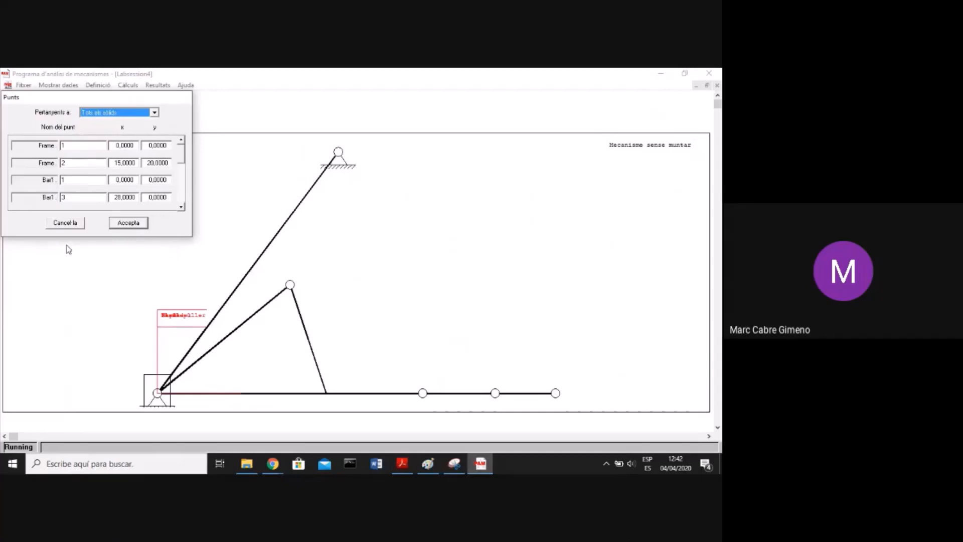
Reopen the point definitions, set the y coordinate of Frame point 2 to -20, and accept them
click(128, 227)
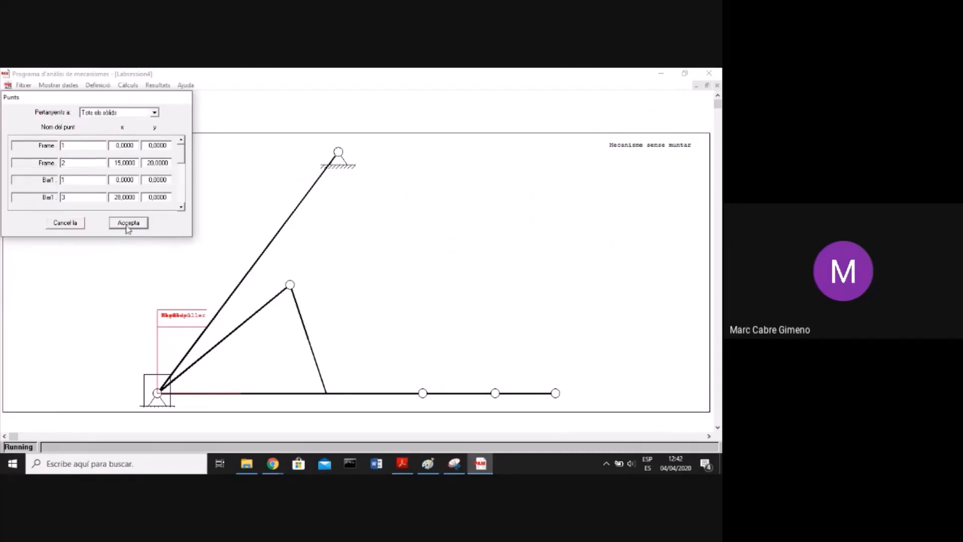
click(105, 86)
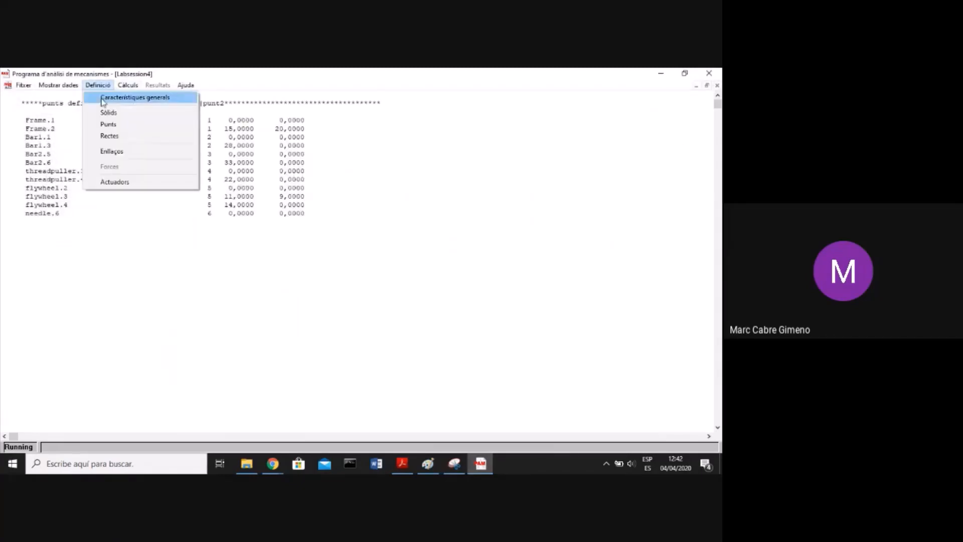
click(131, 125)
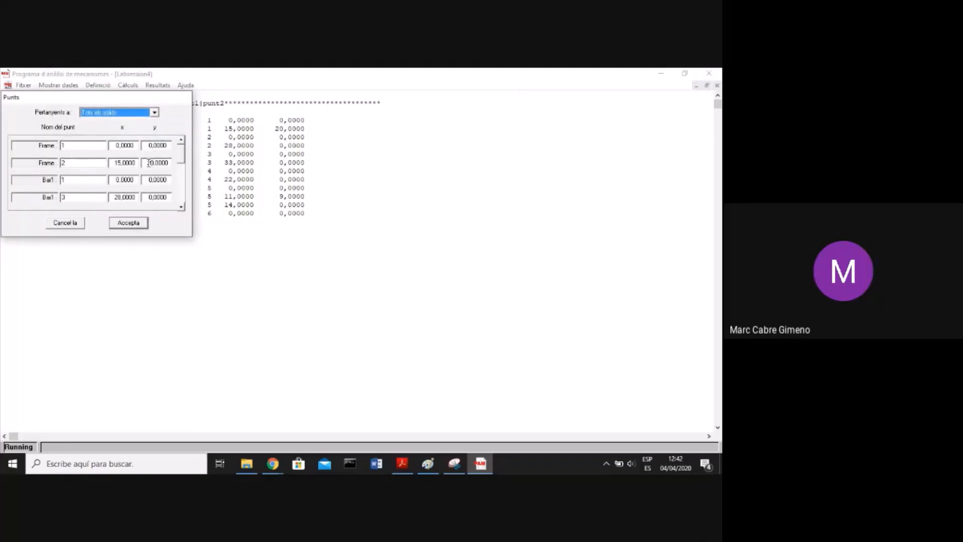
click(149, 163)
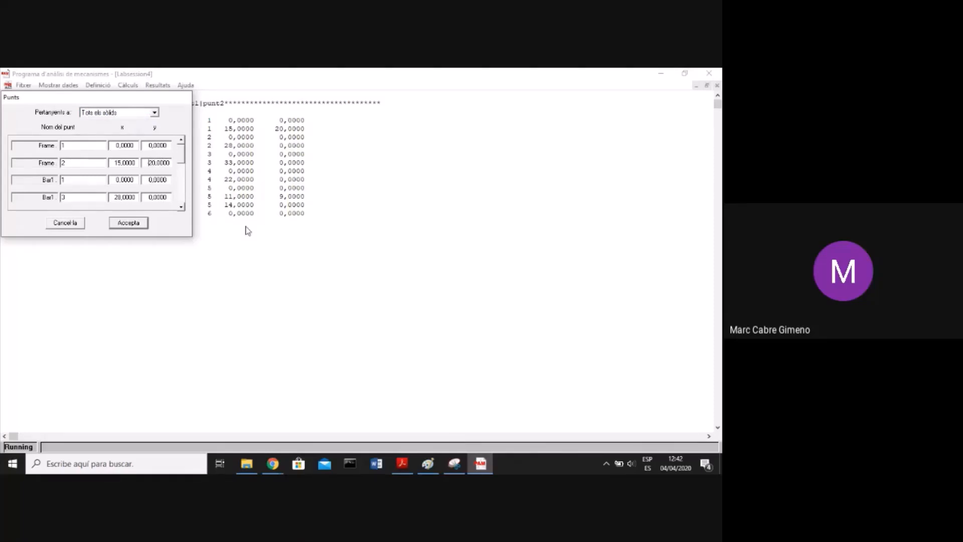
click(132, 222)
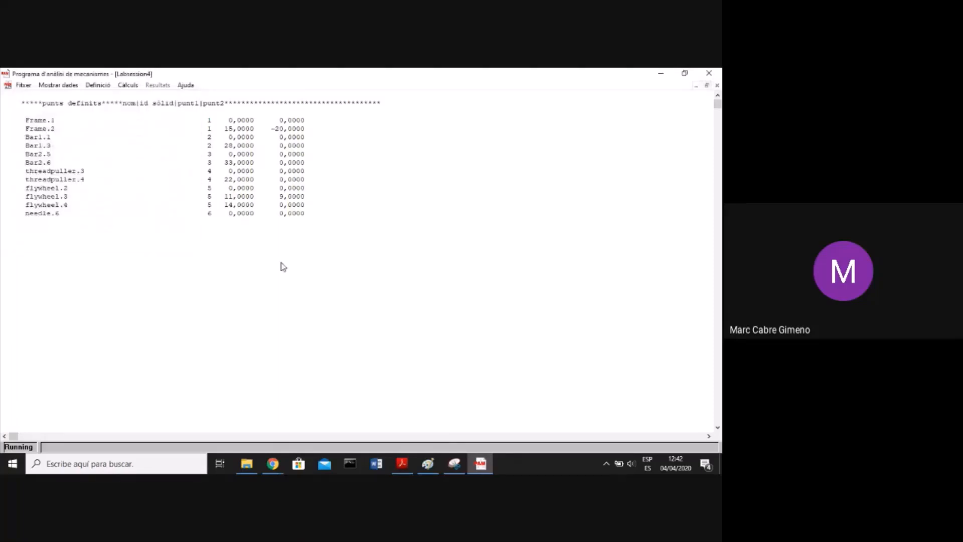
Open the approximate initial coordinates of the solids and preview the unassembled mechanism
click(132, 86)
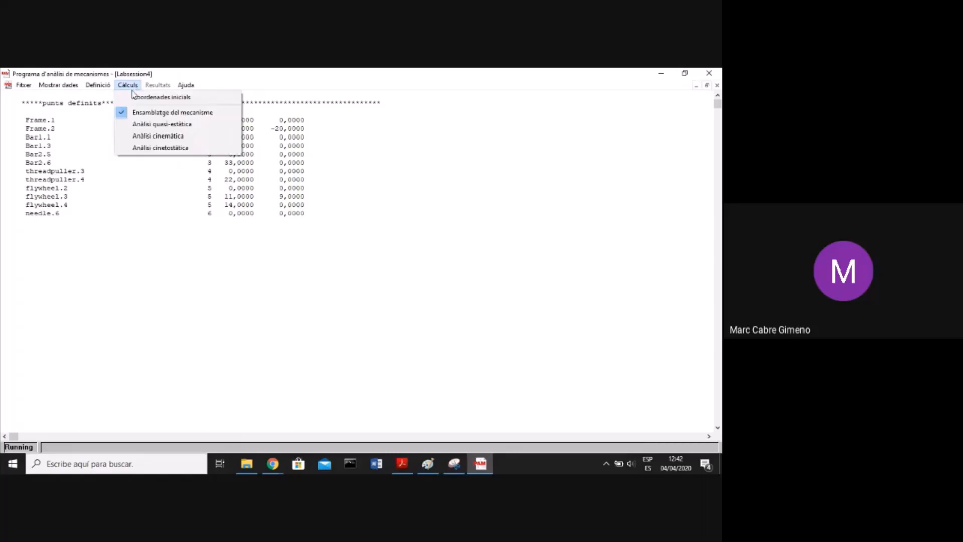
click(152, 98)
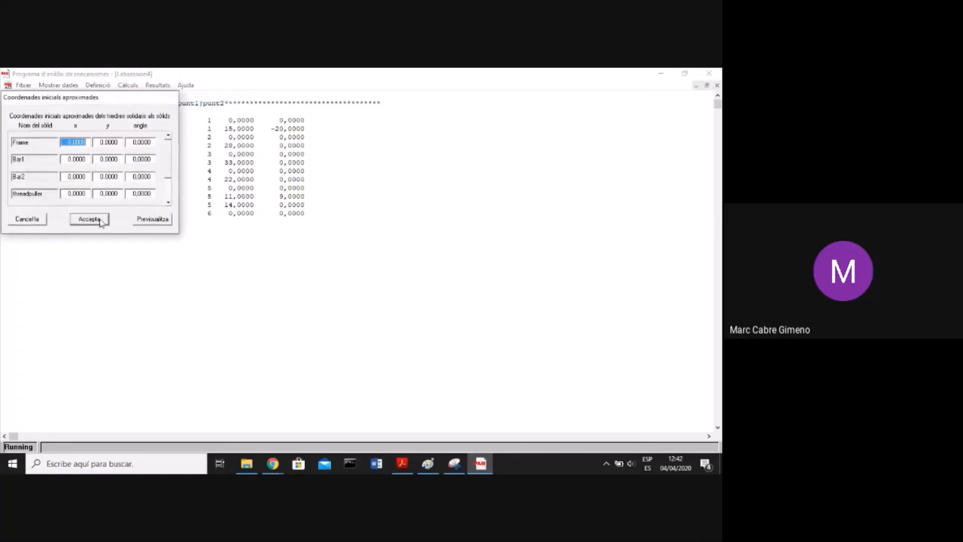
click(146, 219)
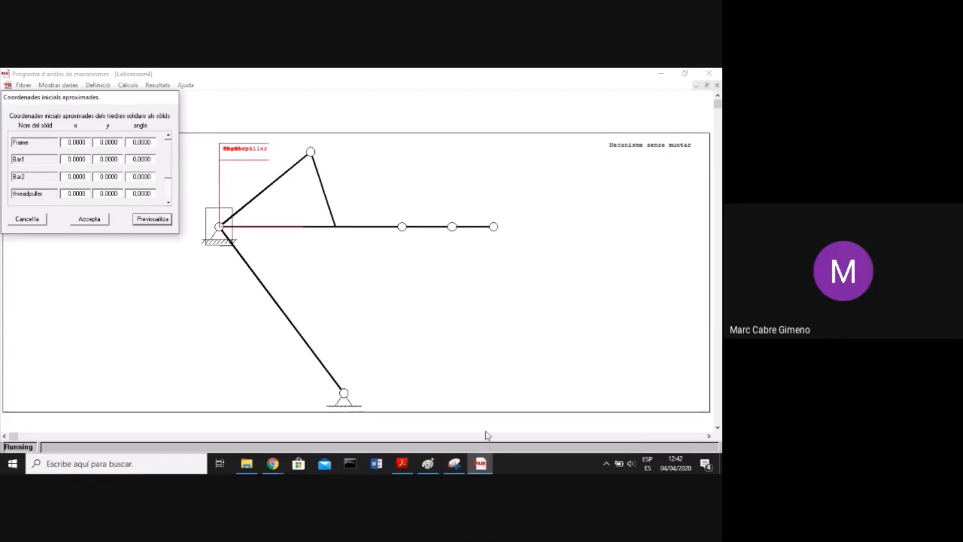
Switch to Paint, outline the flywheel's local axes, check its frame pivot in the sketch, and return to PAM
click(429, 466)
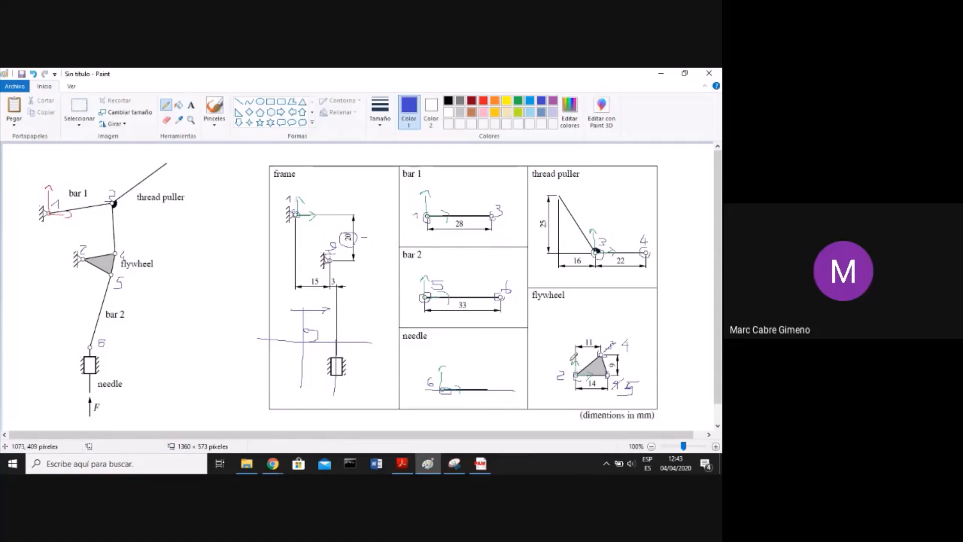
mouse_move(575, 355)
mouse_down()
mouse_move(568, 374)
mouse_move(581, 355)
mouse_up()
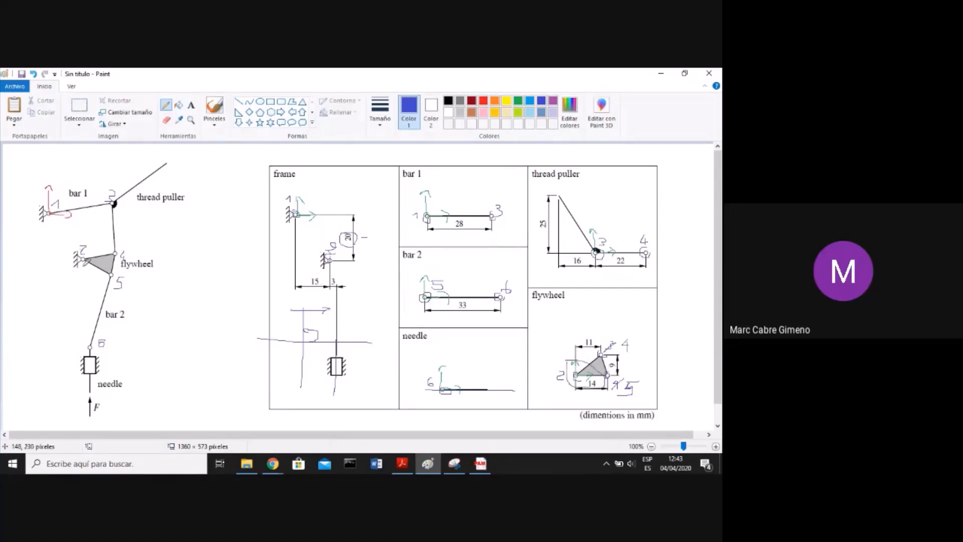
drag(81, 246, 87, 253)
click(661, 74)
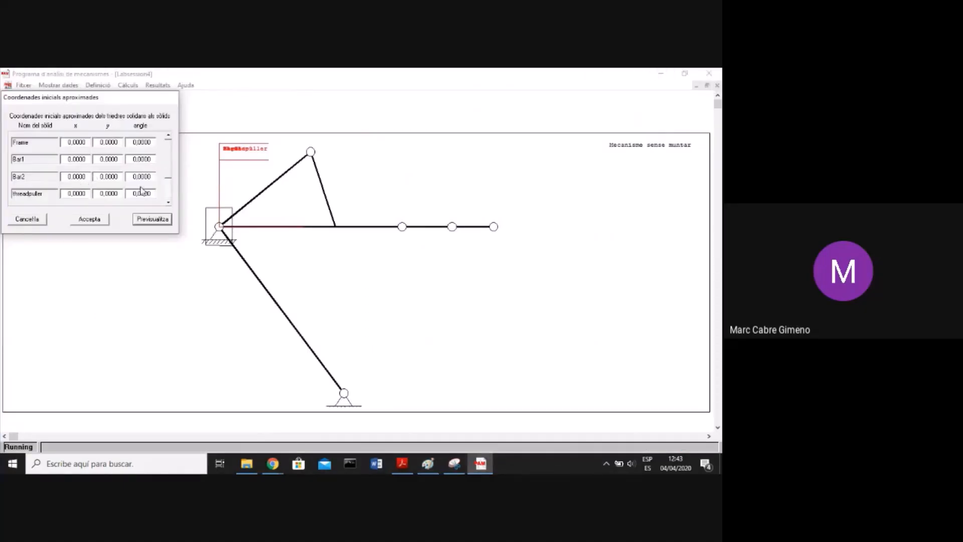
Set the flywheel's initial x to 15 and y to -20, preview the mechanism, and move the dialog off the drawing
click(168, 203)
click(169, 202)
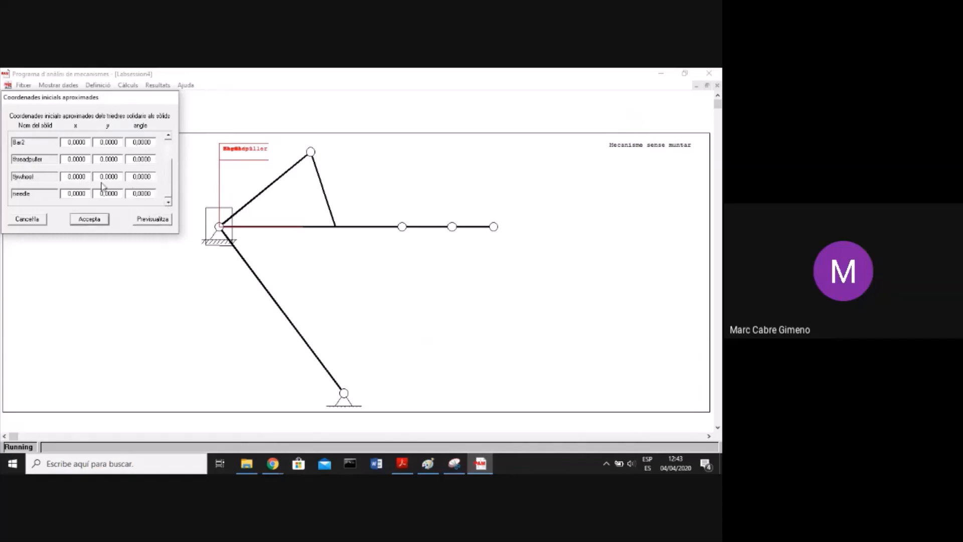
double_click(88, 177)
key(Tab)
click(112, 177)
double_click(112, 178)
text(-20)
click(147, 224)
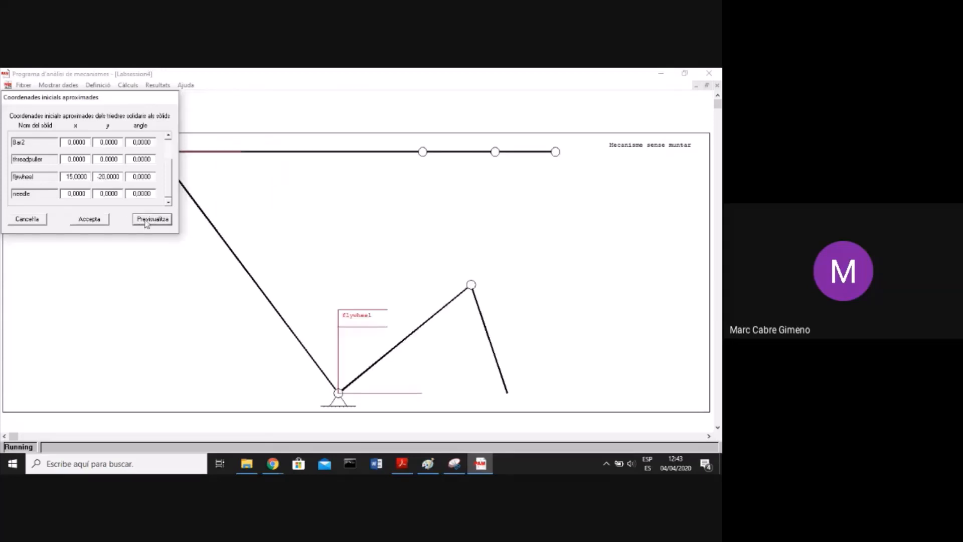
drag(89, 99, 119, 196)
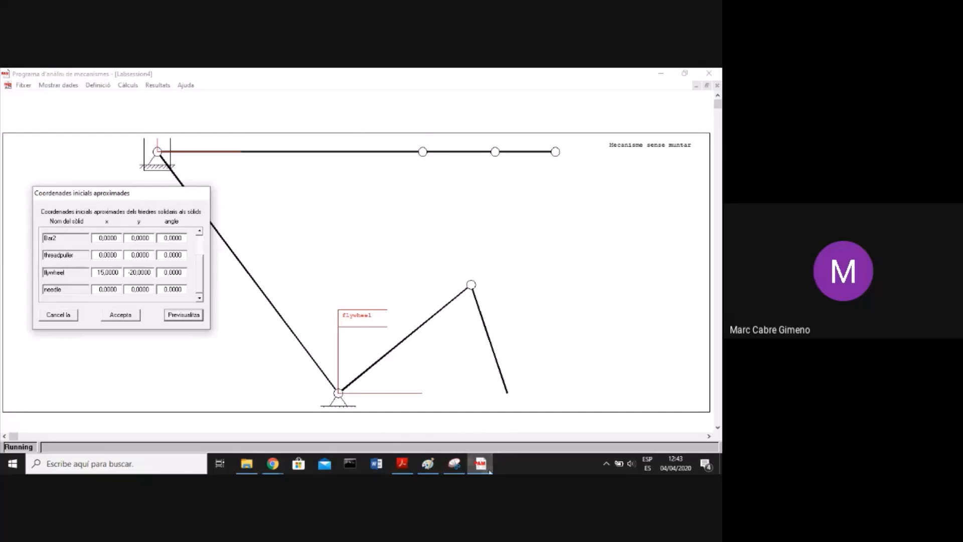
Check the thread puller in the Paint sketch, then set threadpuller's initial x to 28 in PAM and preview it
click(431, 467)
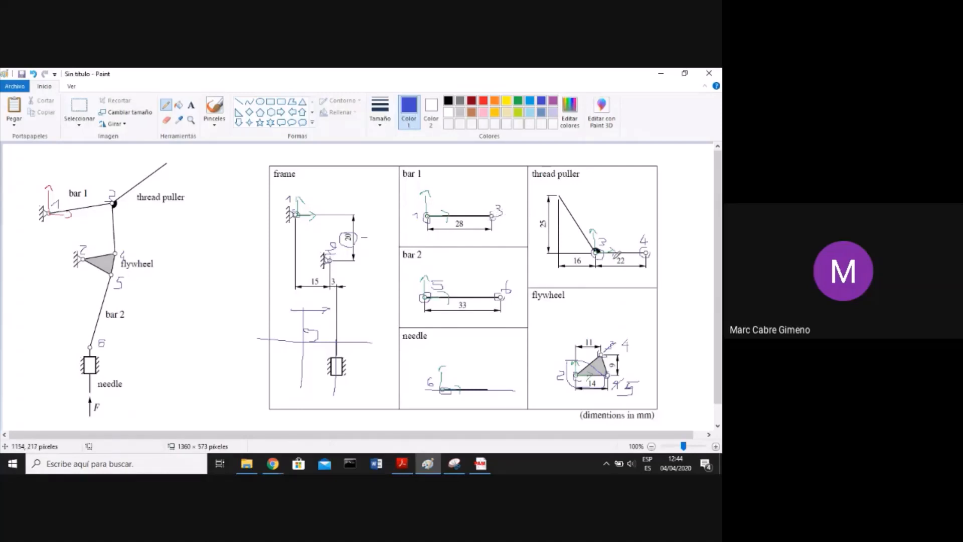
click(486, 467)
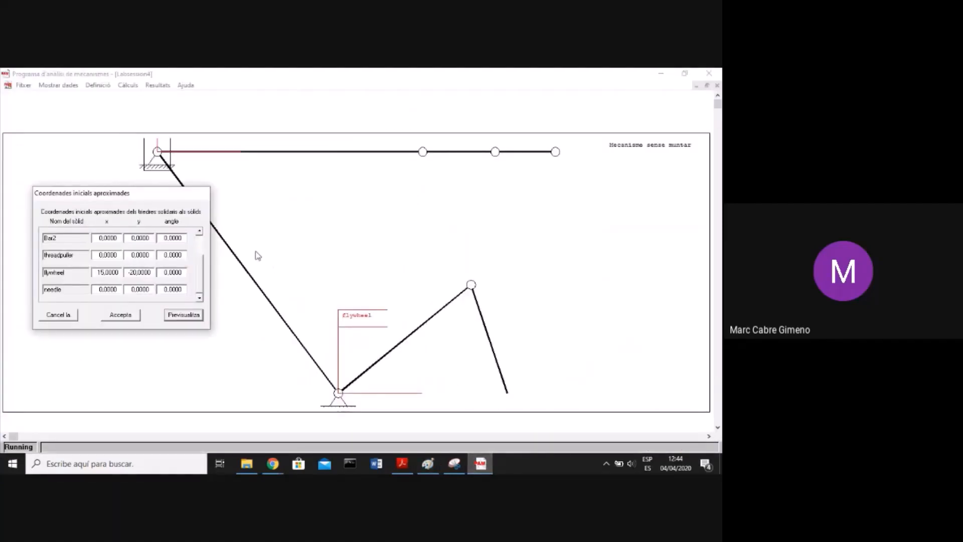
click(203, 262)
drag(203, 262, 202, 243)
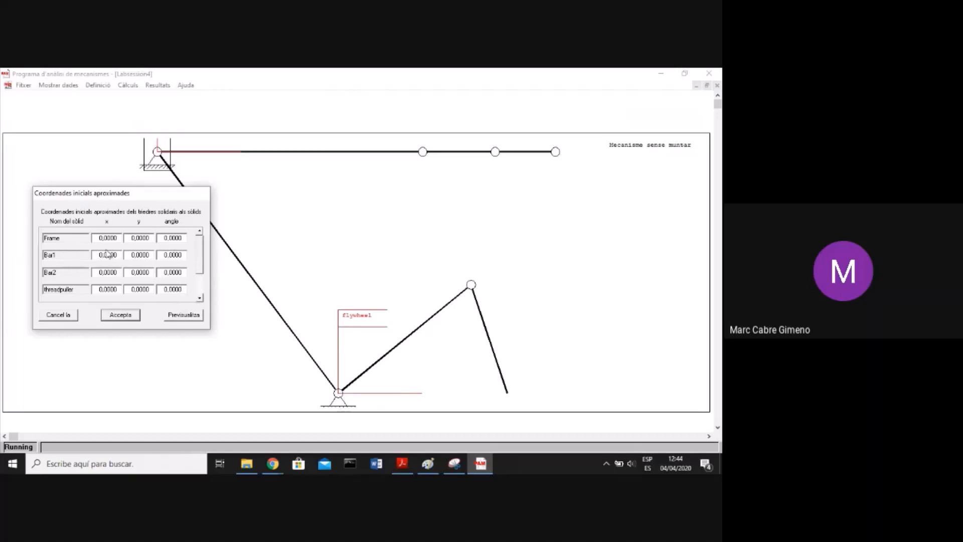
click(480, 465)
click(429, 464)
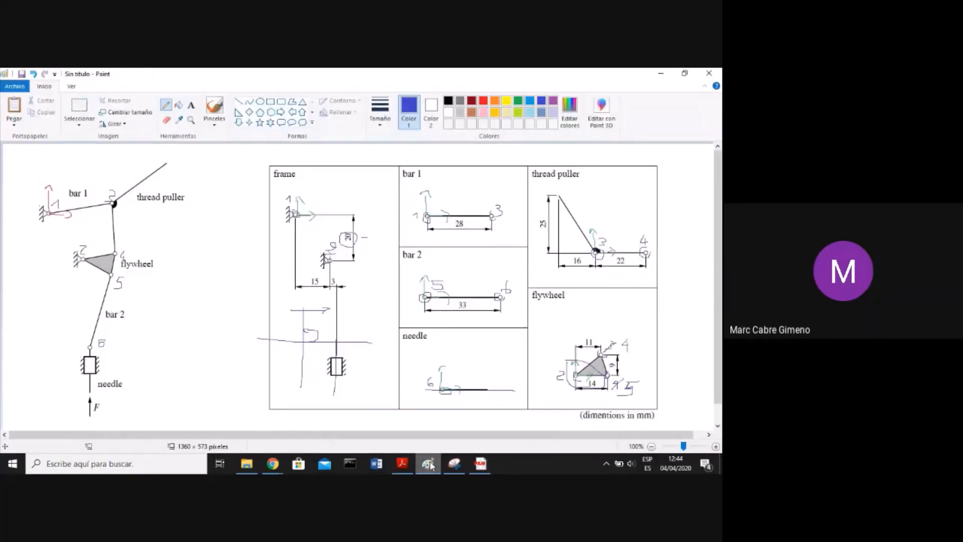
click(429, 465)
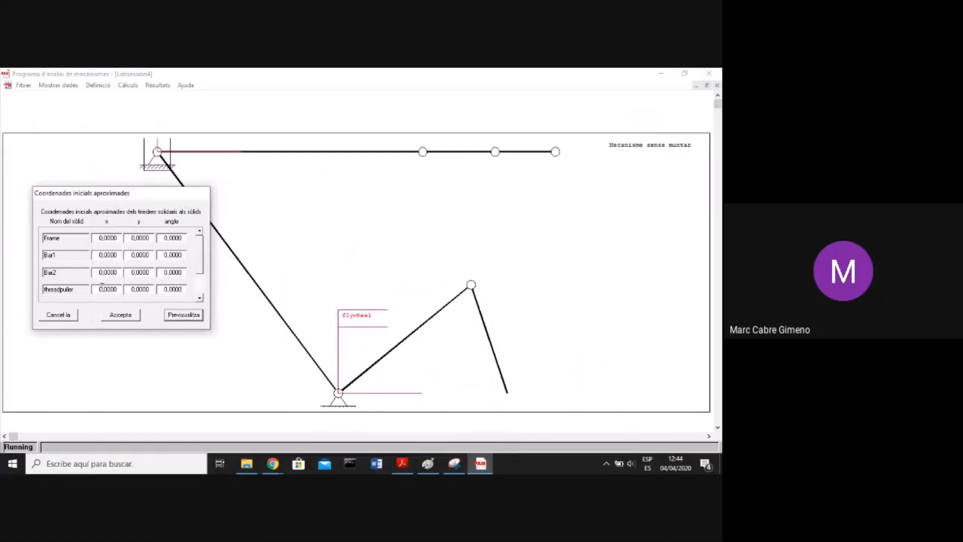
click(116, 290)
double_click(116, 290)
text(28)
click(194, 317)
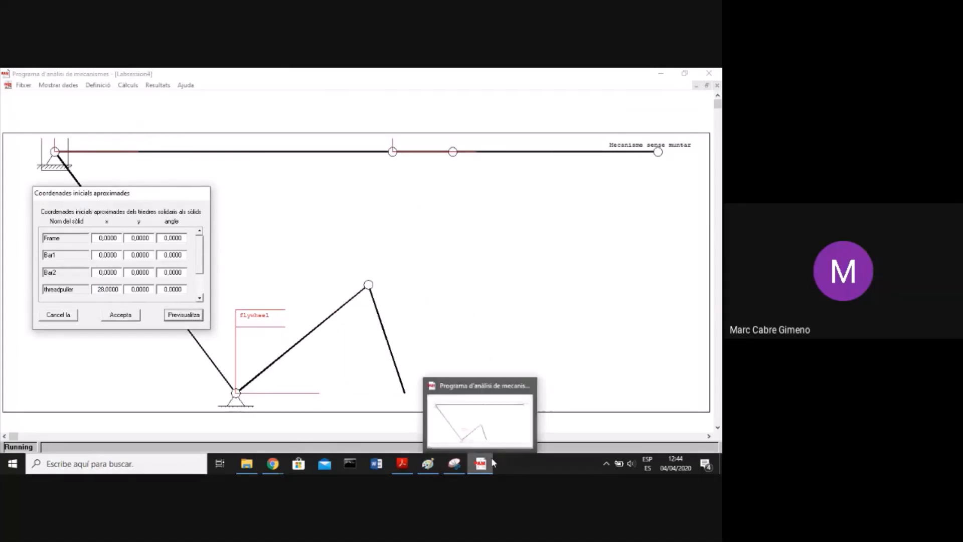
Check the thread puller's orientation in the Paint sketch, then set its initial angle to 1.57 in PAM and preview it
mouse_move(436, 466)
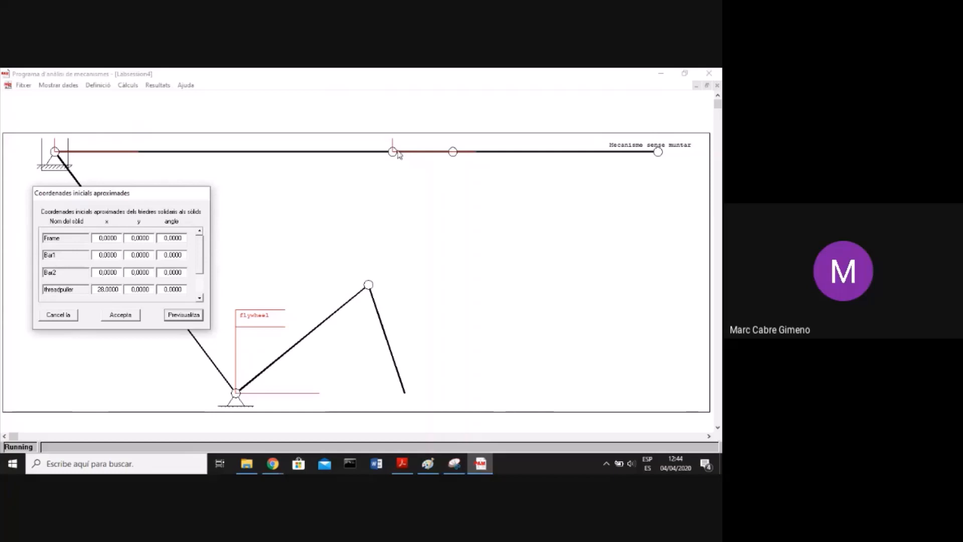
click(429, 465)
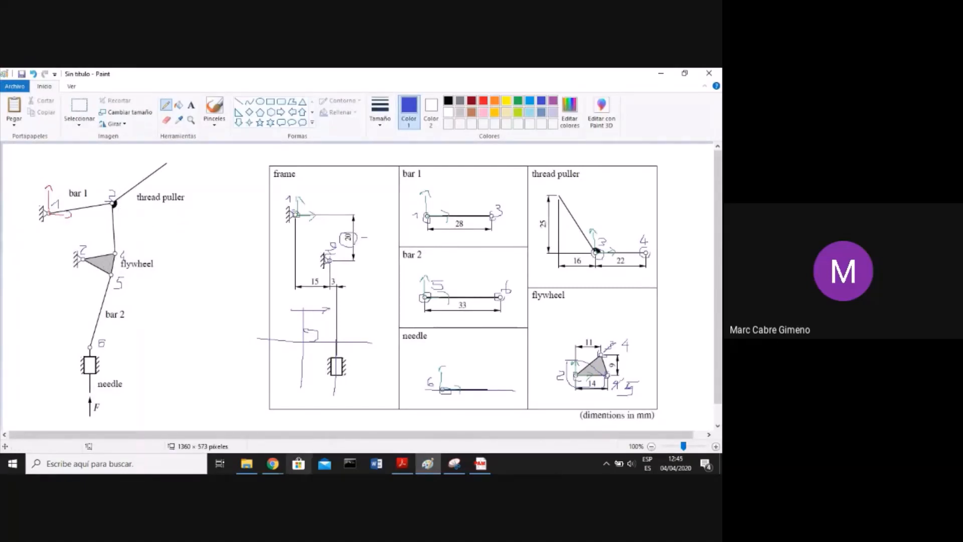
click(481, 463)
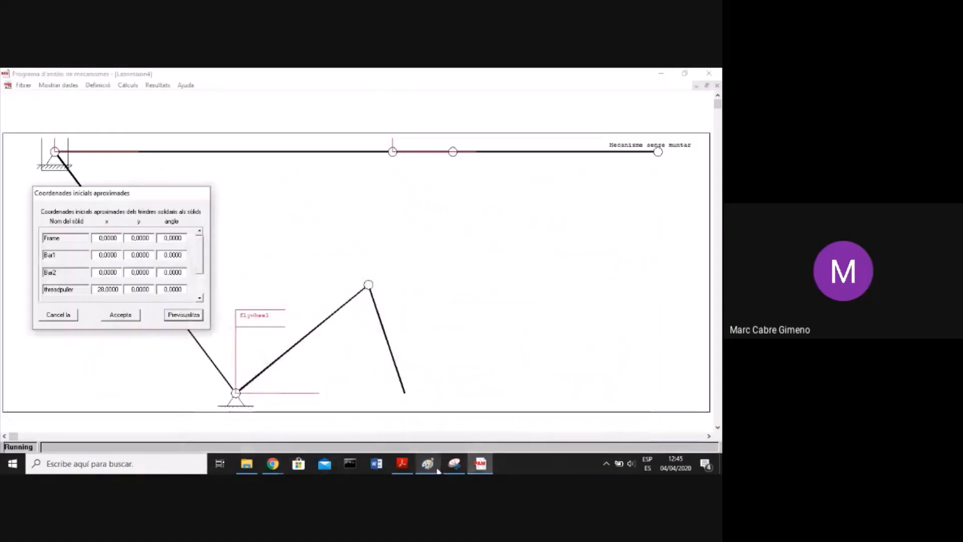
click(173, 290)
text(1.57)
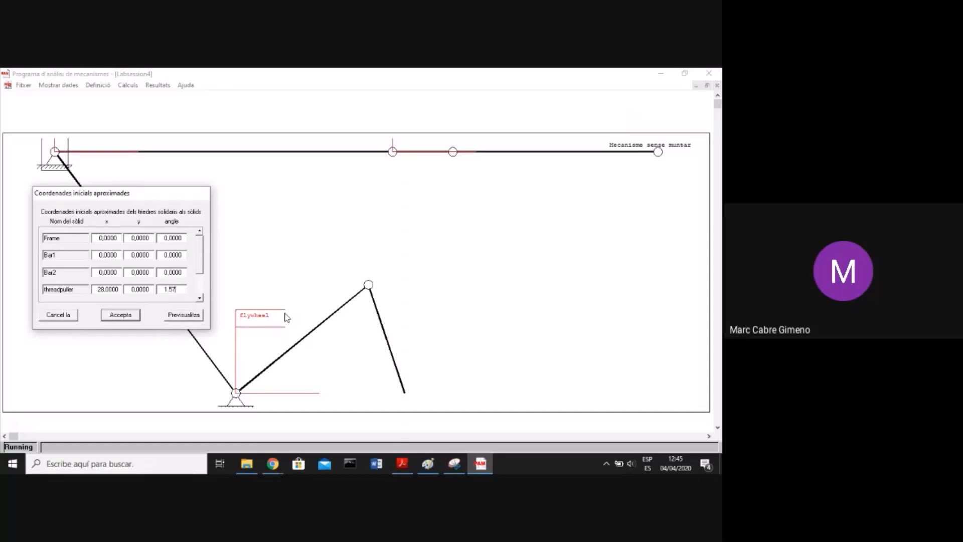
click(190, 320)
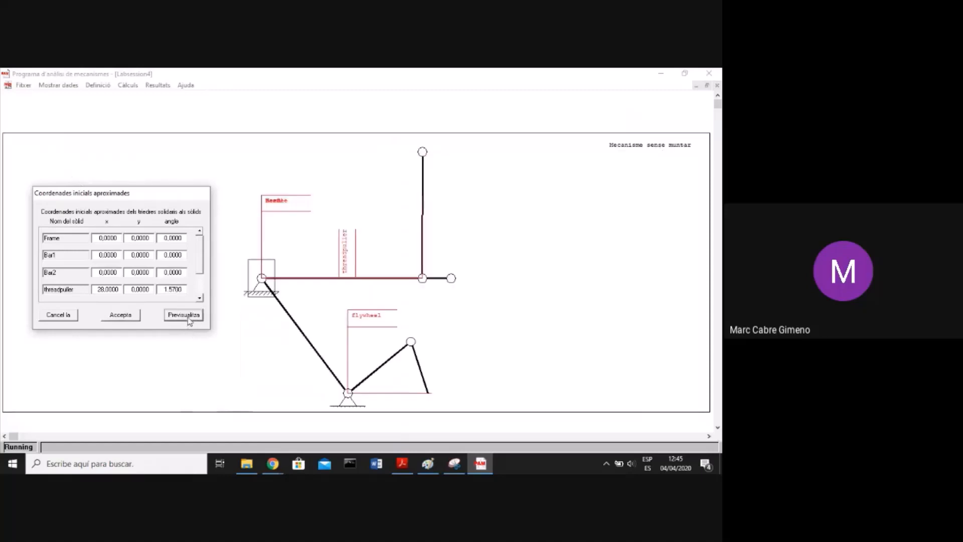
Change threadpuller's initial angle to -1.57 and preview the mechanism
click(164, 290)
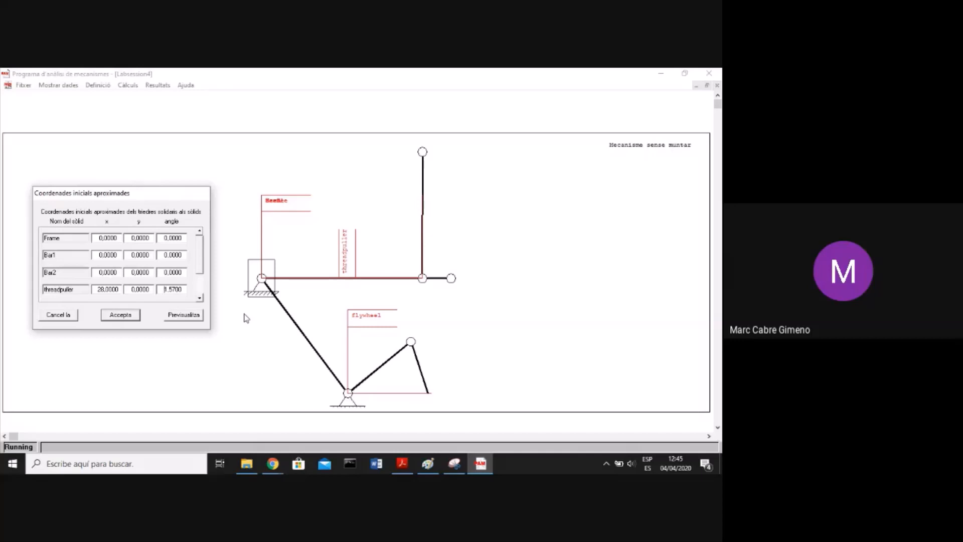
text(-)
click(174, 318)
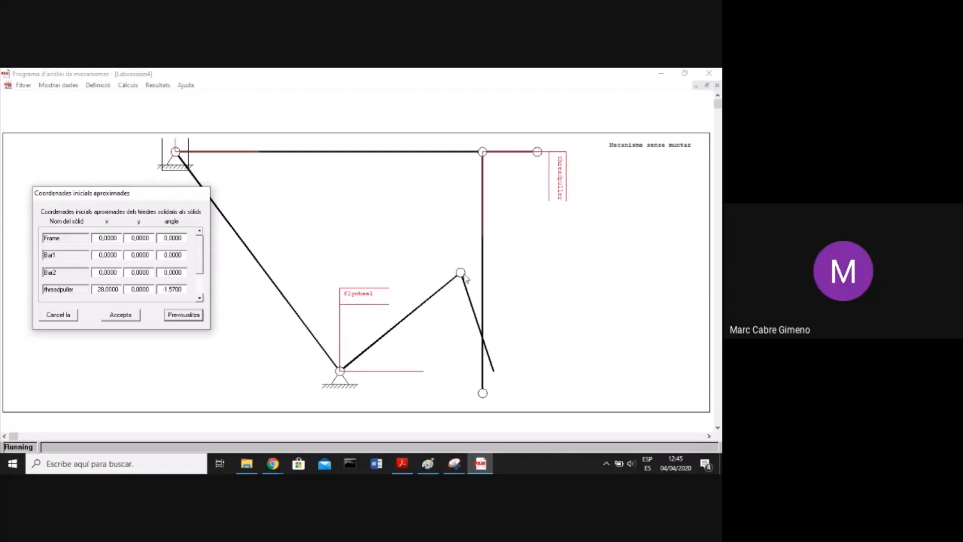
Check the flywheel's orientation in the Paint sketch, then try an initial flywheel angle of -1 in PAM and preview it
click(436, 462)
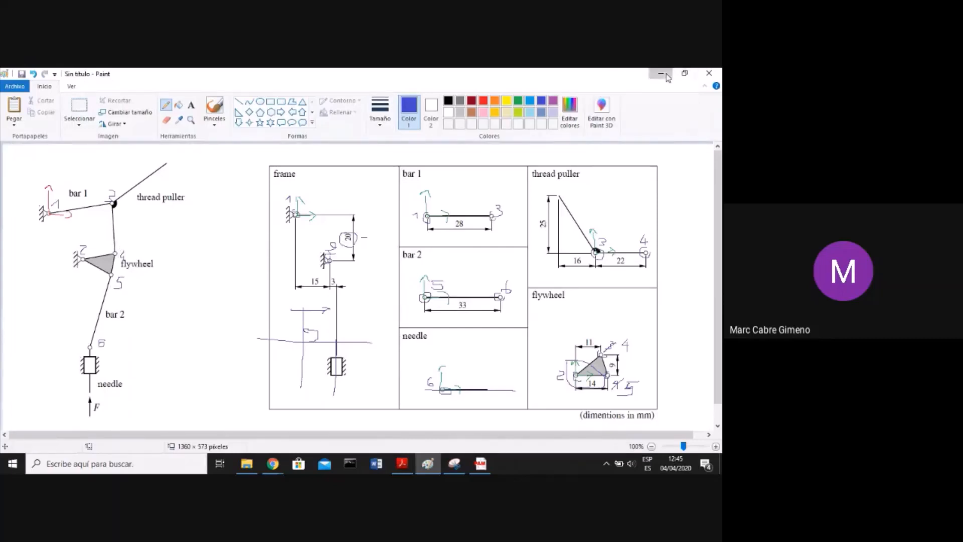
click(661, 73)
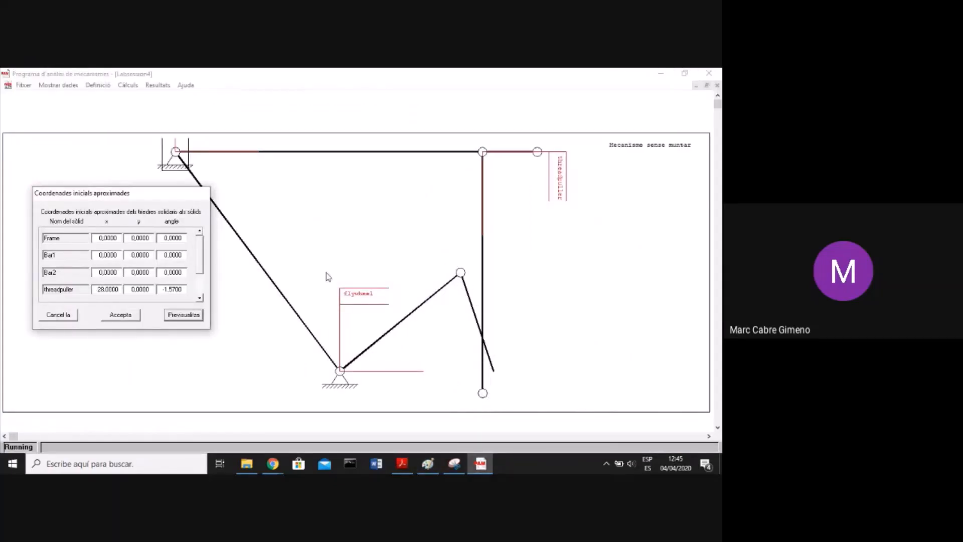
click(203, 269)
click(200, 298)
click(200, 298)
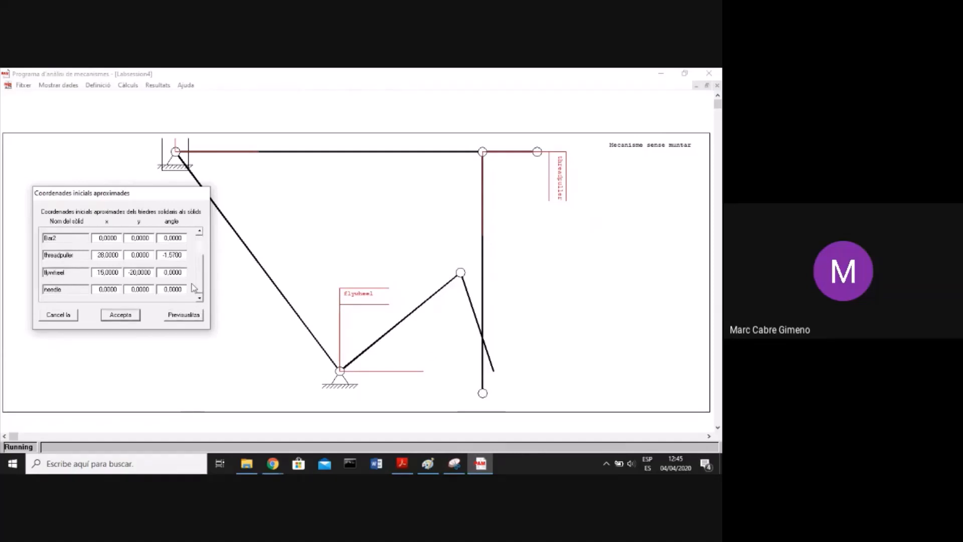
double_click(179, 272)
click(187, 317)
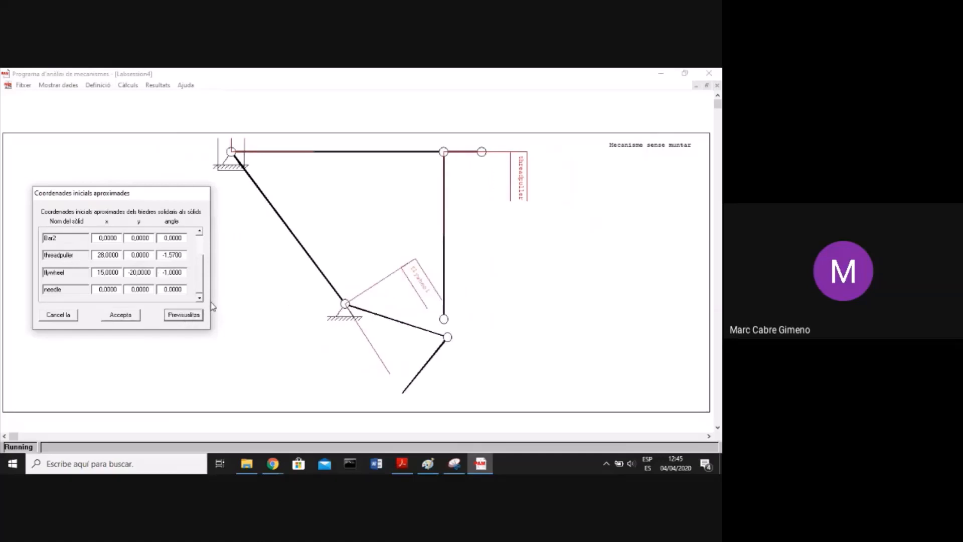
Set the flywheel's initial angle to -0.9 and preview the mechanism
double_click(180, 273)
text(-0.9)
click(178, 320)
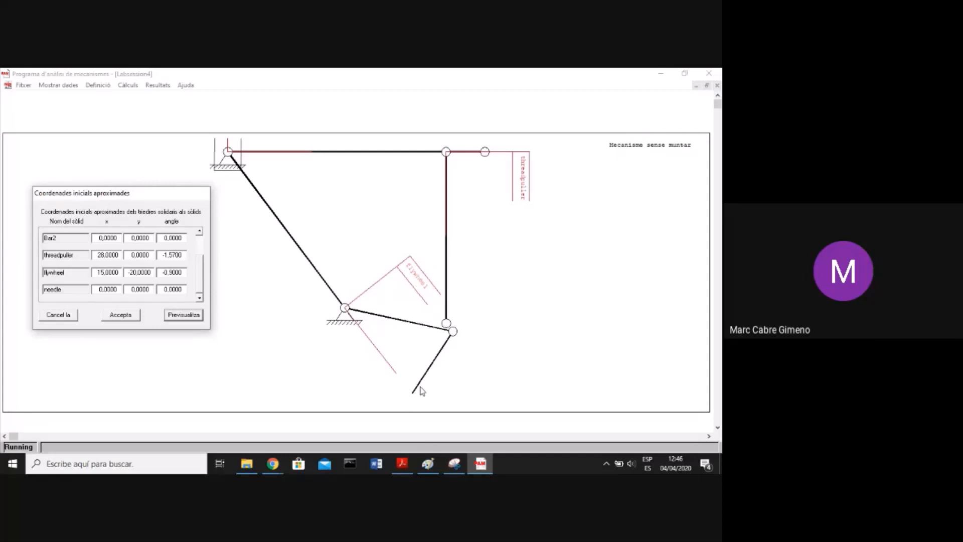
Accept the initial coordinates, then open the joint definitions and review the anchor points of each joint
click(122, 315)
click(98, 85)
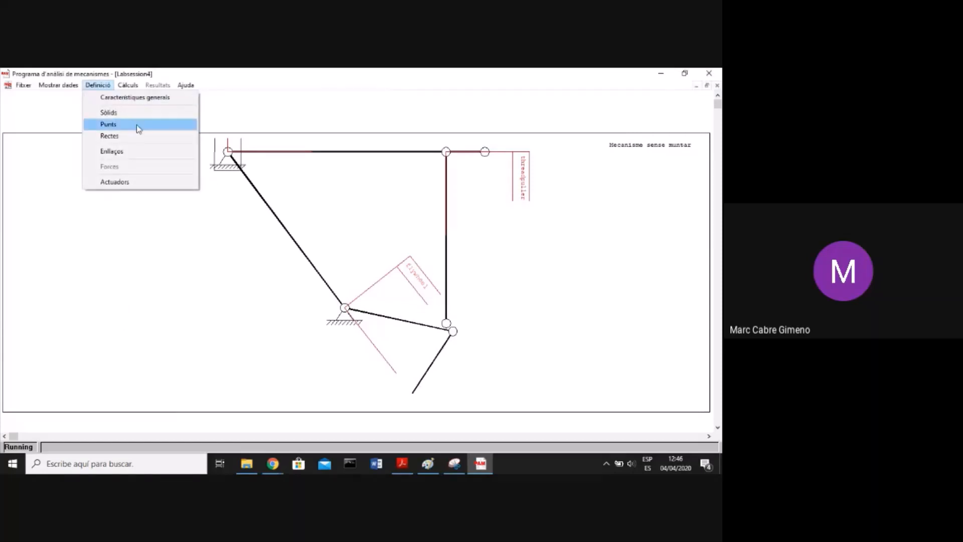
click(133, 151)
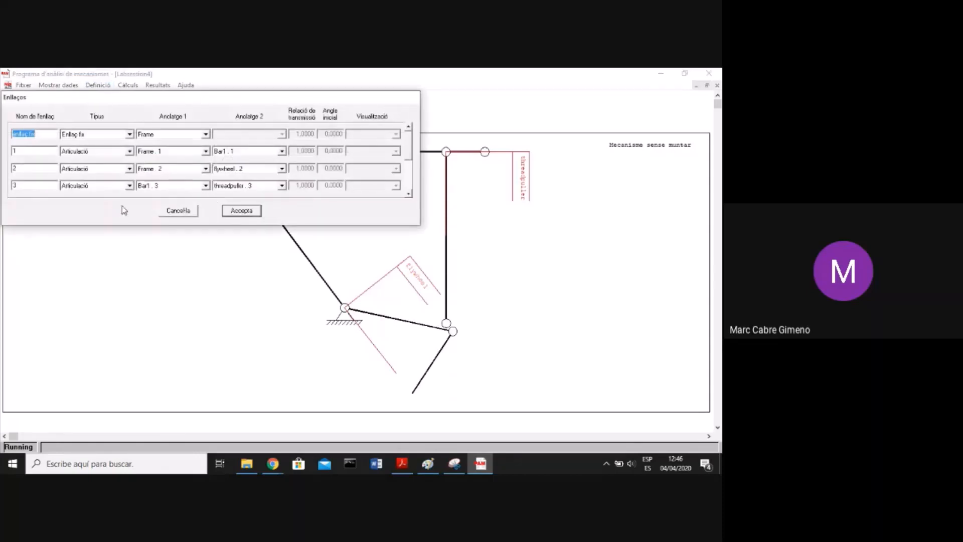
double_click(409, 194)
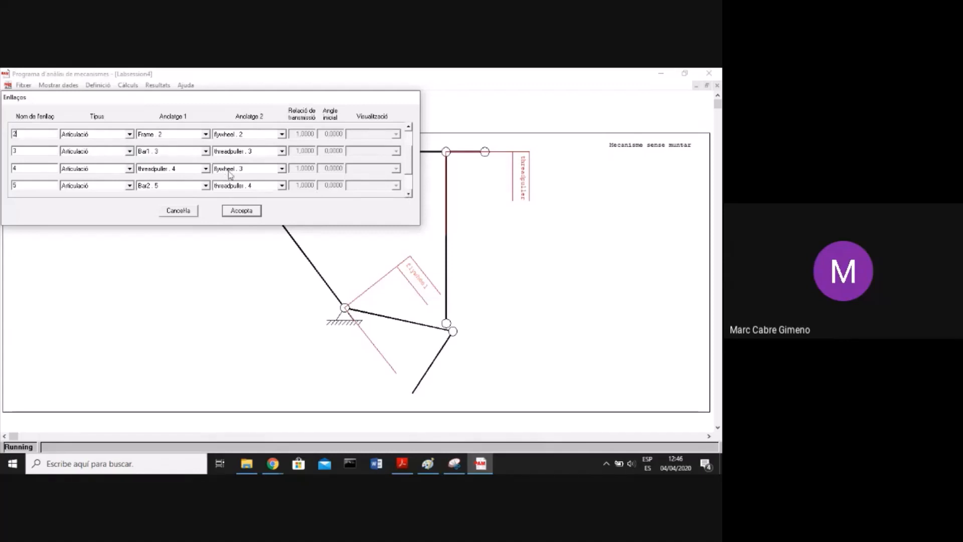
click(409, 128)
click(409, 129)
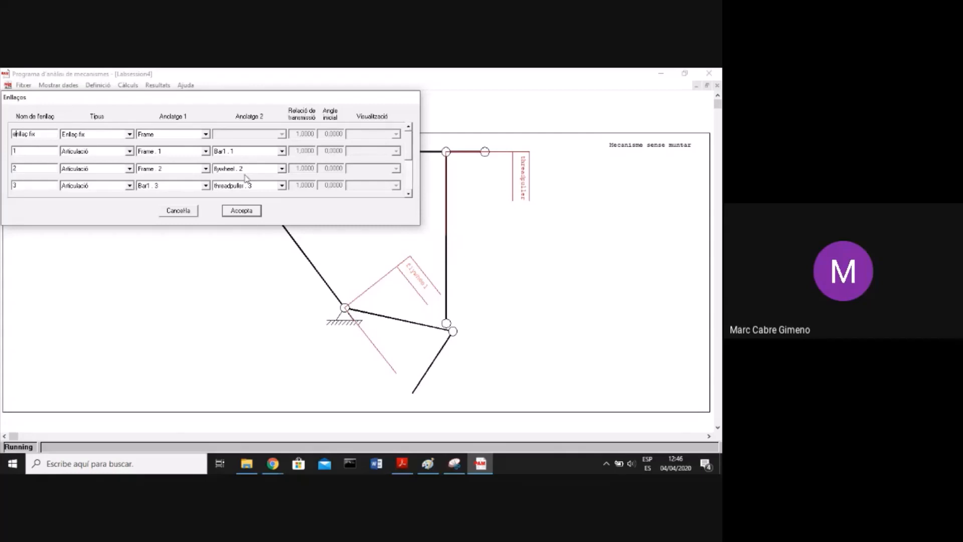
click(409, 194)
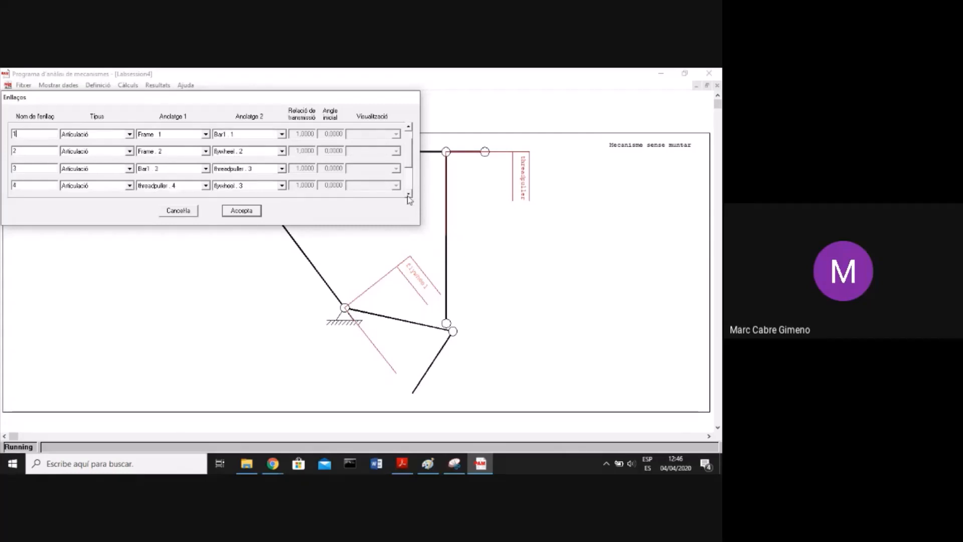
click(409, 194)
click(409, 195)
click(408, 195)
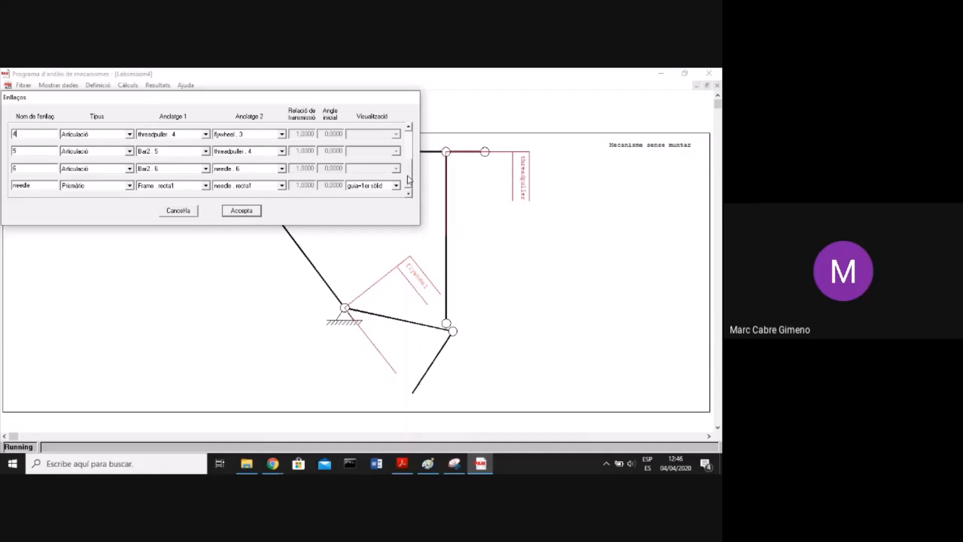
scroll(407, 173, up, 1)
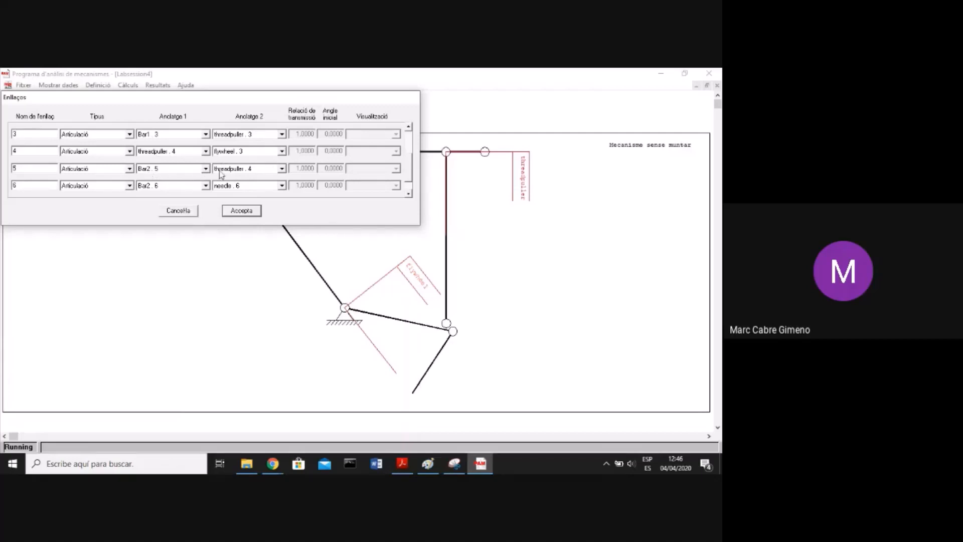
Change joint 5's second anchor to flywheel . 4, check it against the Paint sketch, and accept the joint definitions in PAM
click(284, 169)
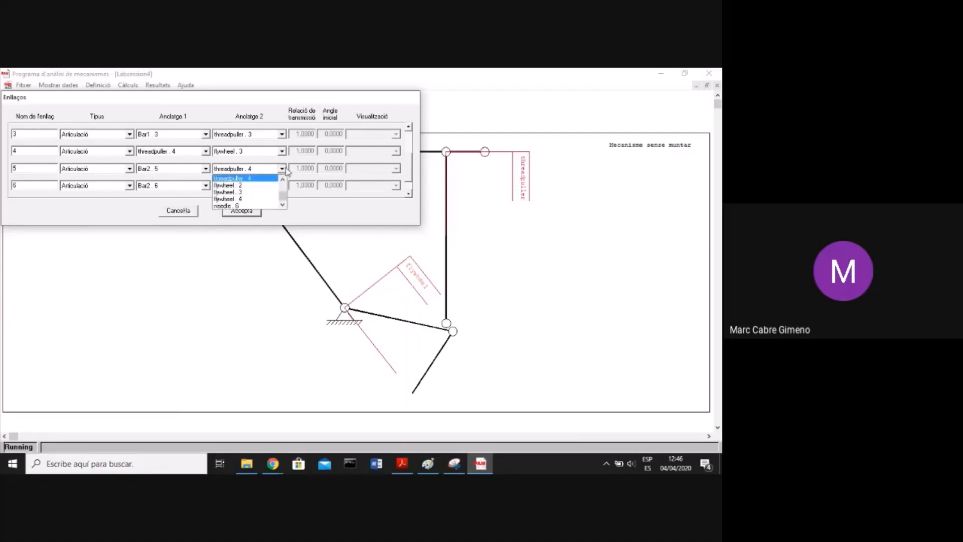
click(267, 199)
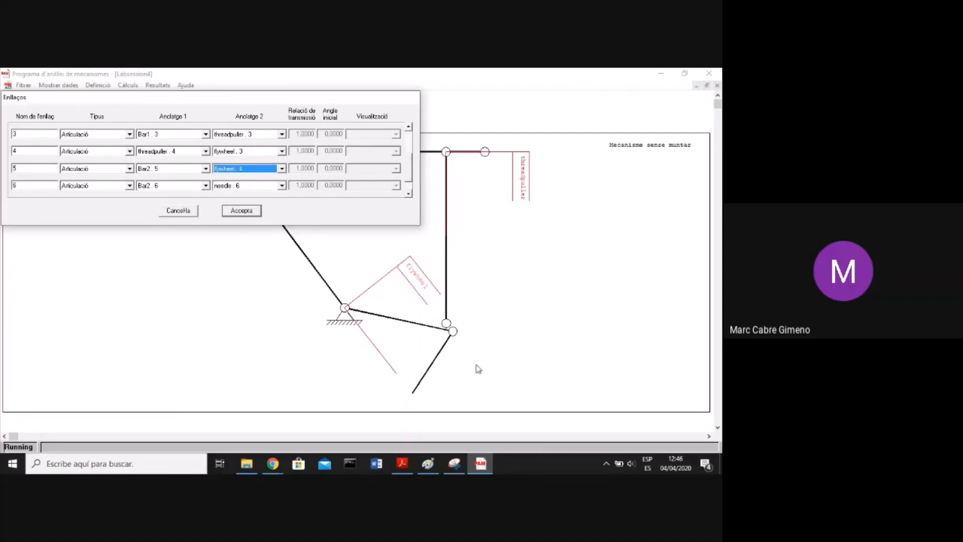
click(436, 461)
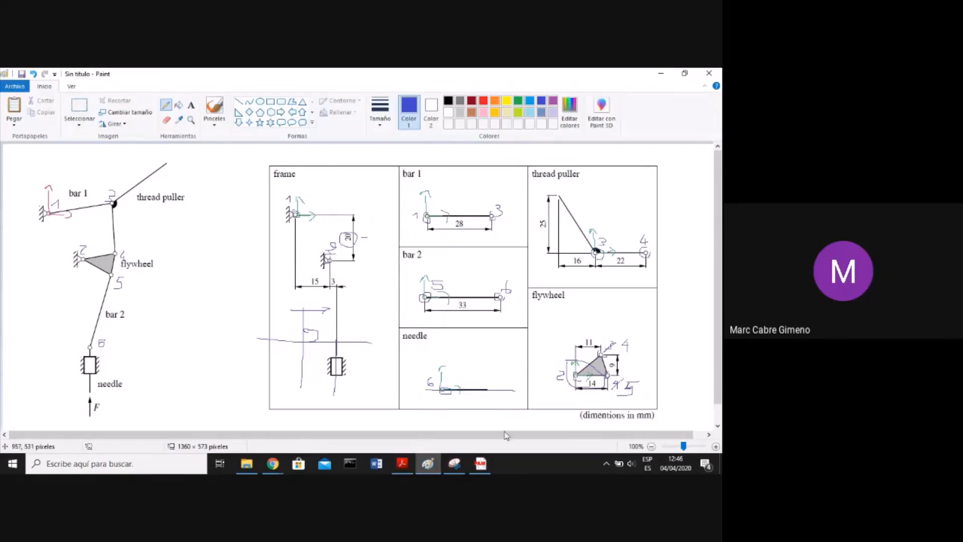
click(481, 464)
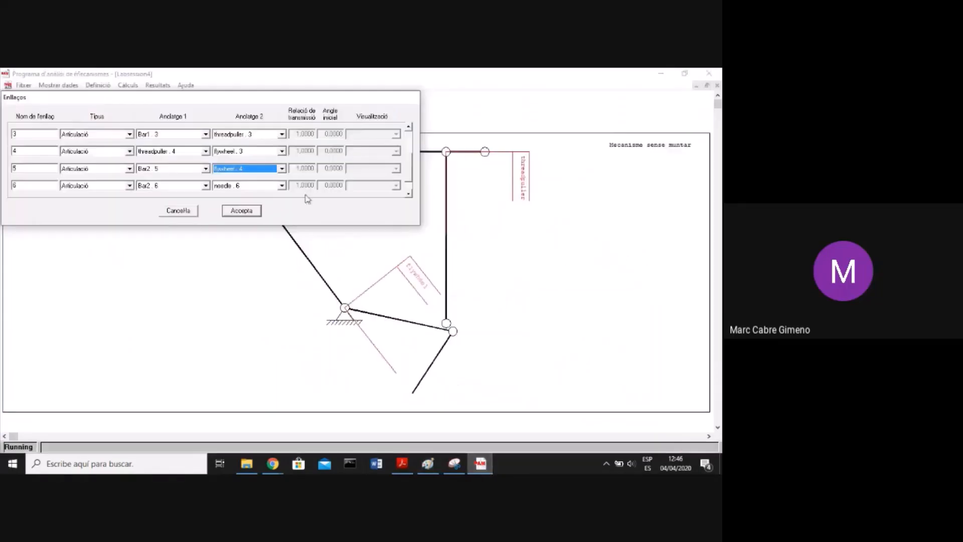
click(242, 211)
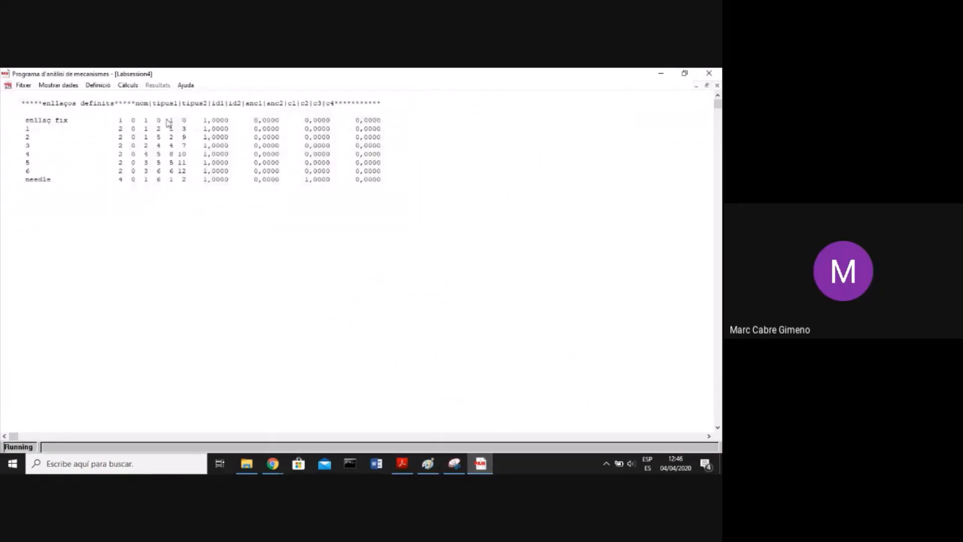
Reopen the approximate initial coordinates of the solids and preview the mechanism
click(128, 85)
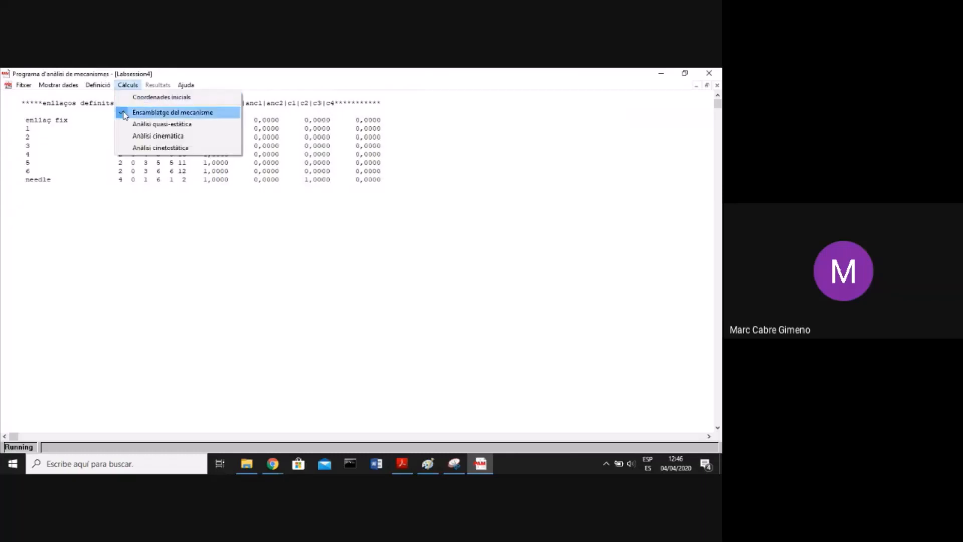
click(132, 86)
click(132, 87)
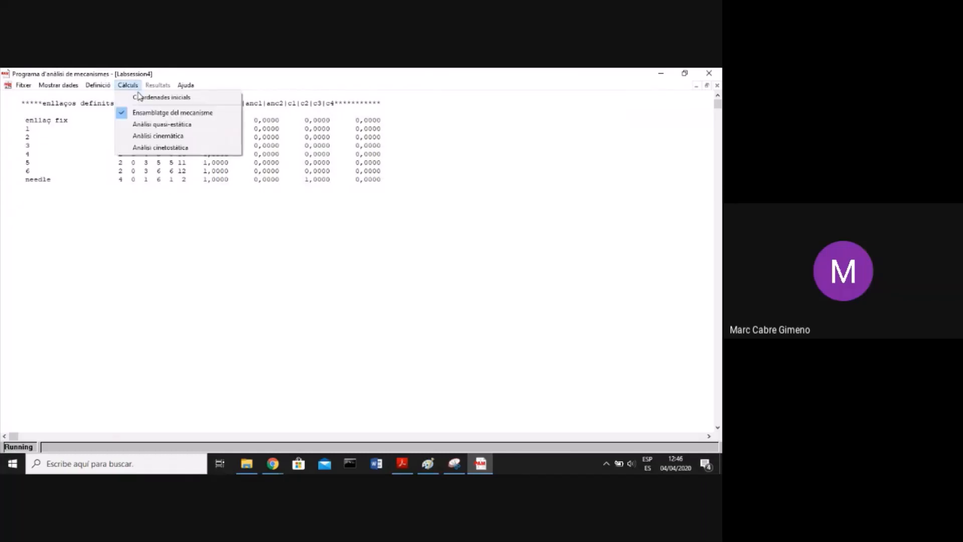
click(161, 98)
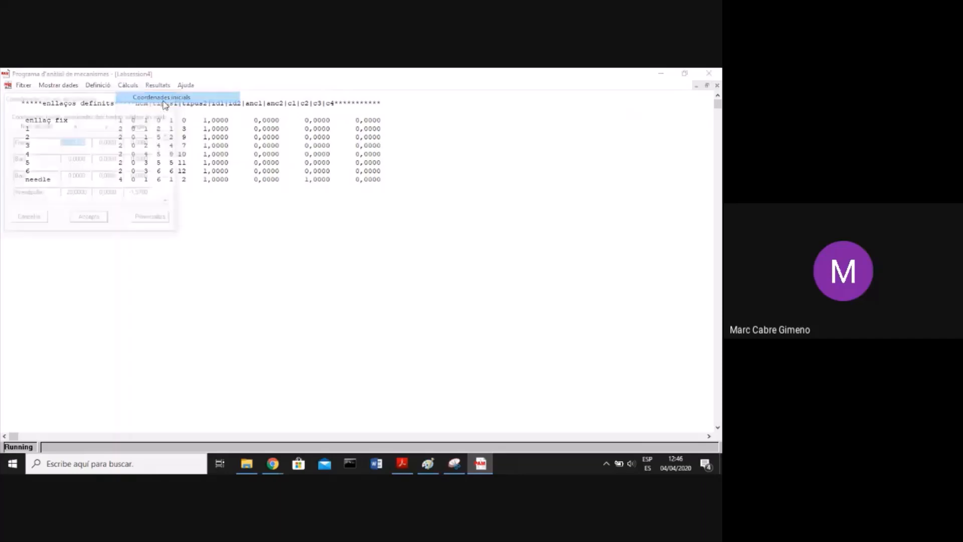
click(154, 219)
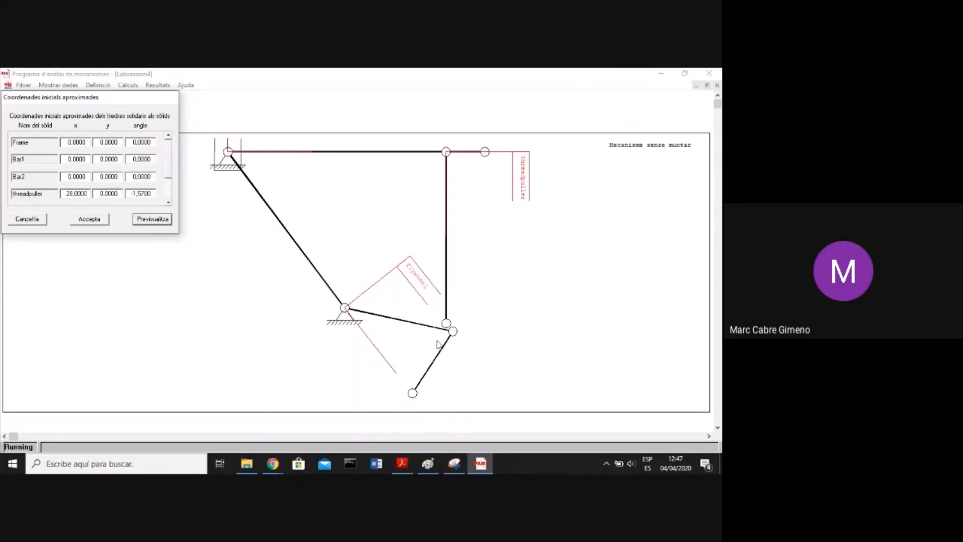
Compare the preview with the Paint sketch, examining the flywheel joints and bar 2's position, and return to PAM
click(432, 469)
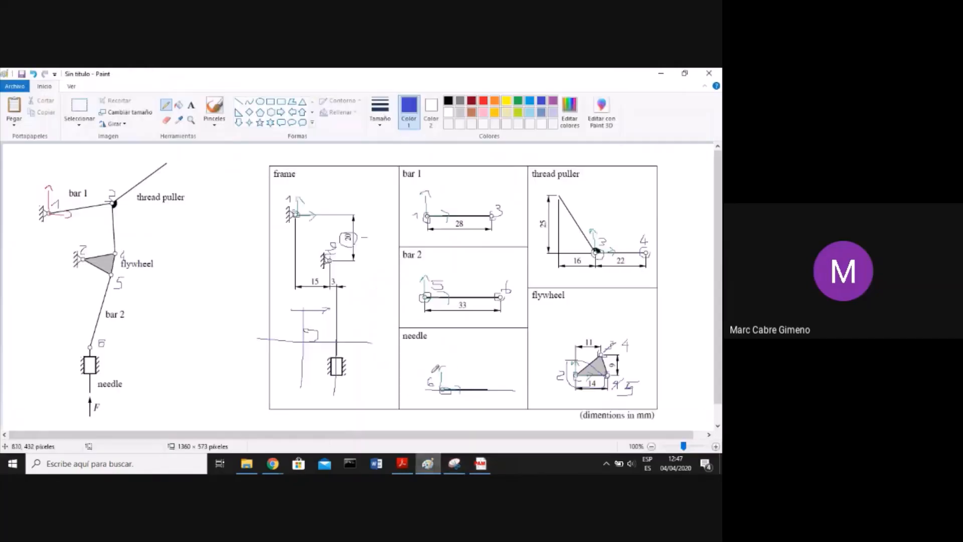
click(663, 75)
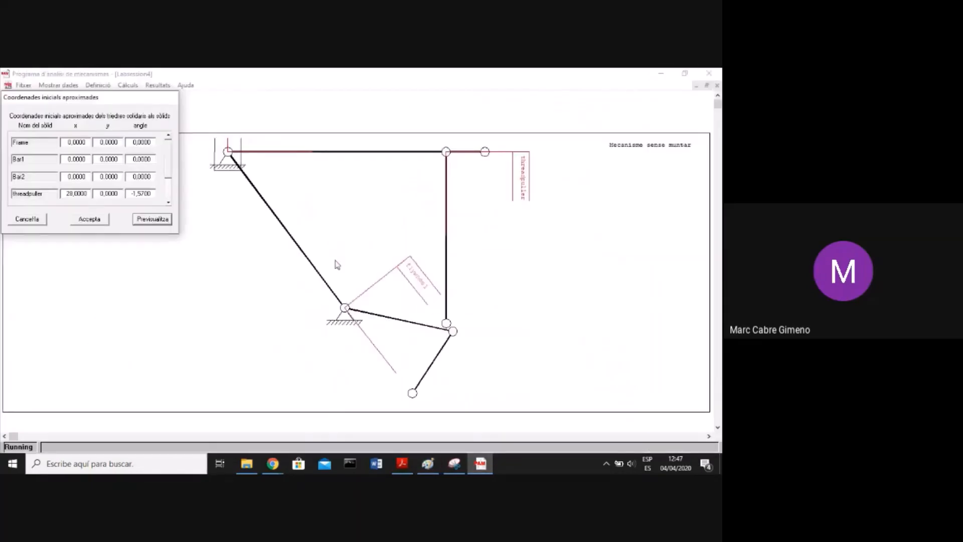
click(428, 465)
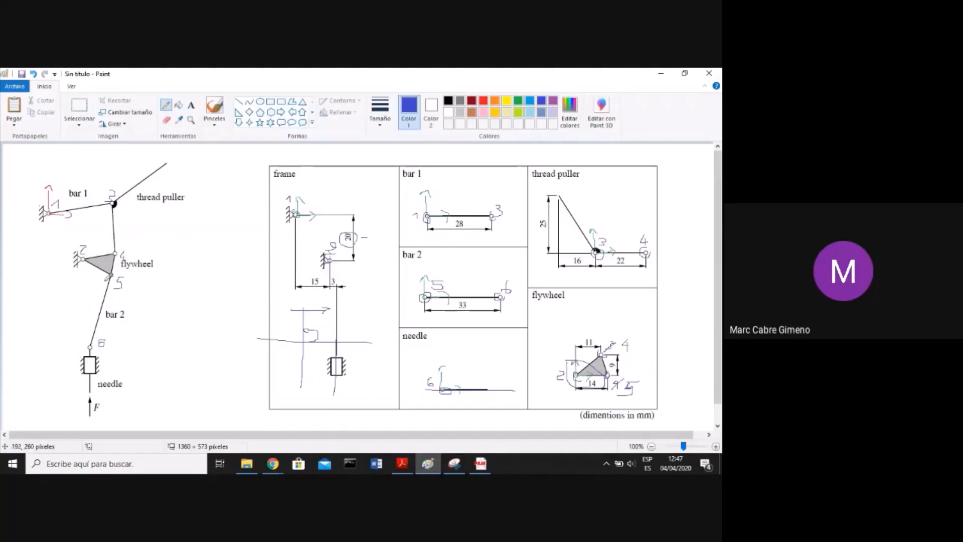
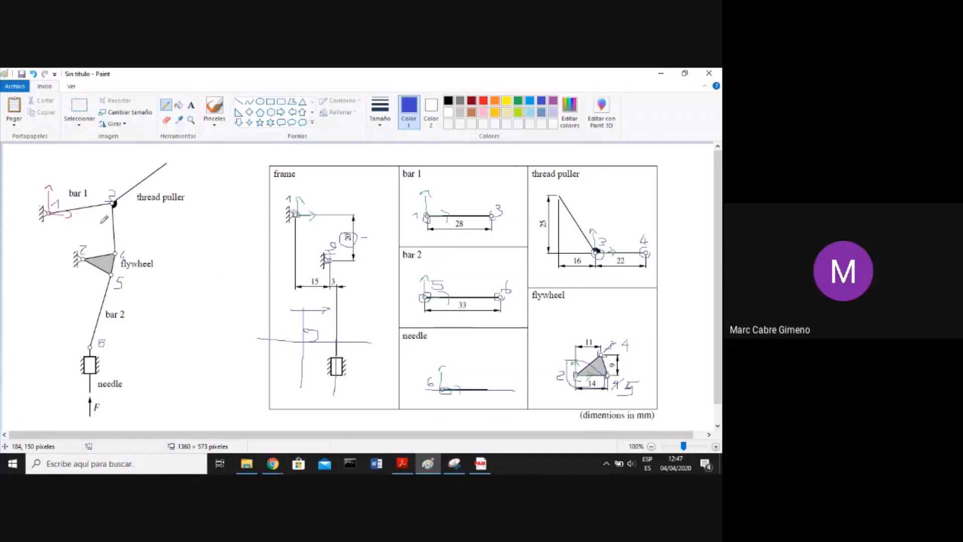
click(662, 75)
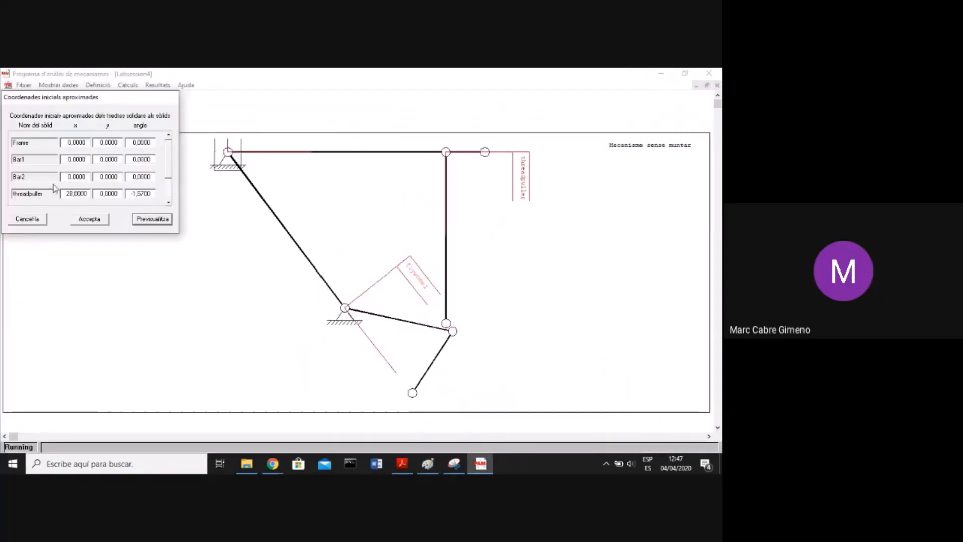
Try initial coordinates of x 28 and y -20 for Bar2 and preview the mechanism
double_click(73, 178)
text(-2)
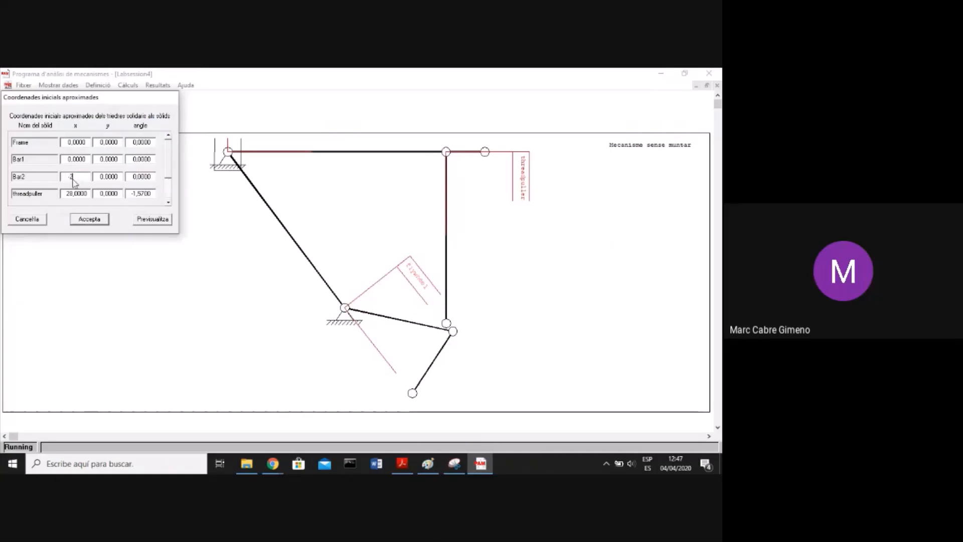
text(0)
double_click(104, 179)
double_click(84, 177)
key(BackSpace)
text(28)
double_click(108, 178)
key(BackSpace)
text(-20)
click(155, 221)
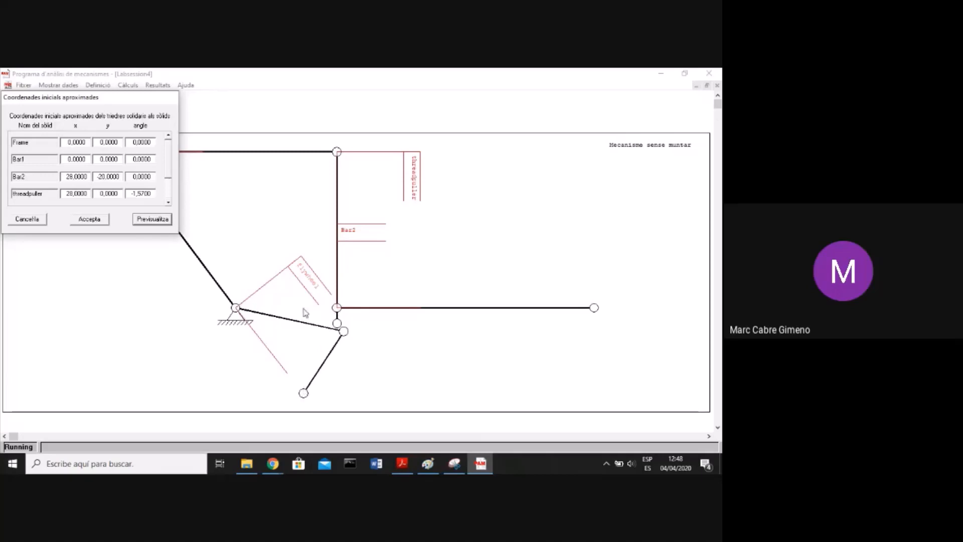
Lower Bar2's initial y to -28 and then to -32, previewing the mechanism after each change
click(107, 177)
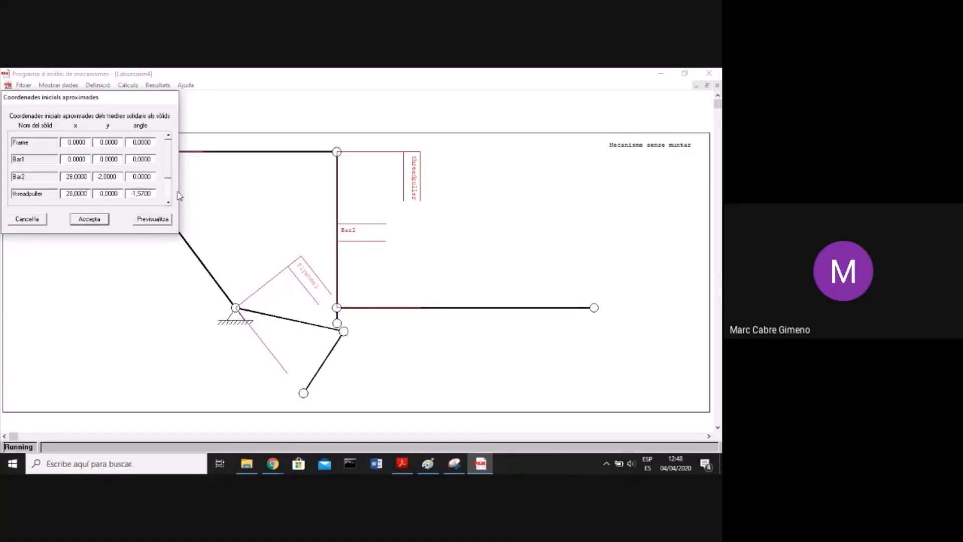
text(,)
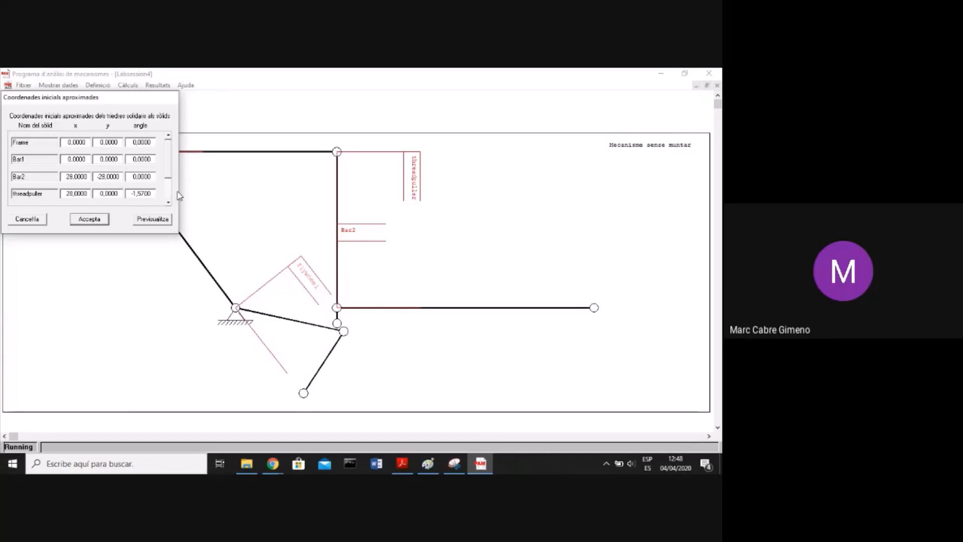
click(156, 220)
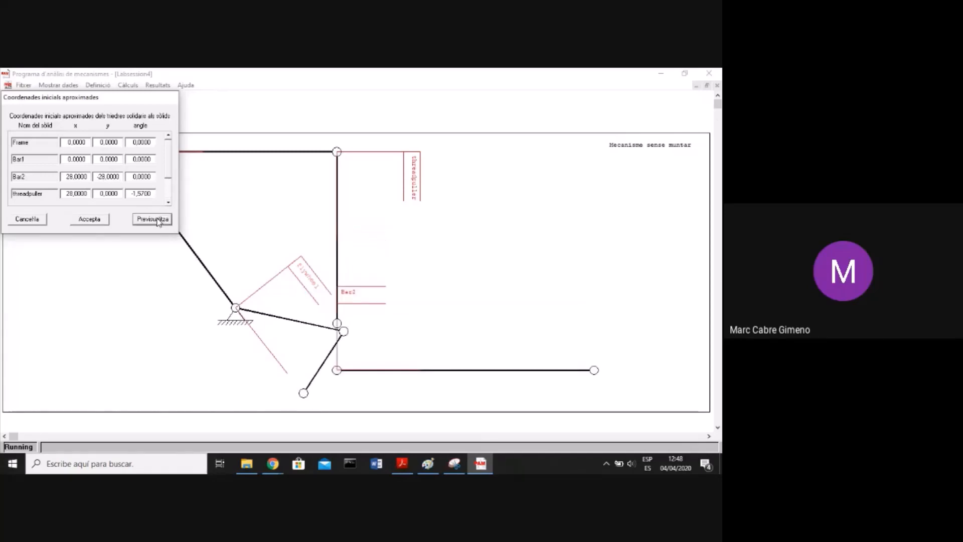
double_click(116, 179)
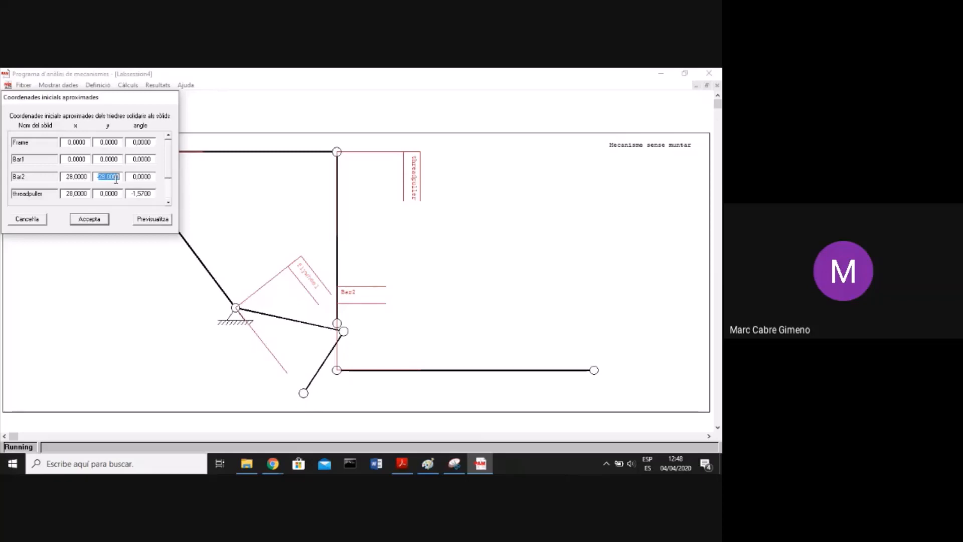
text(-32)
click(142, 221)
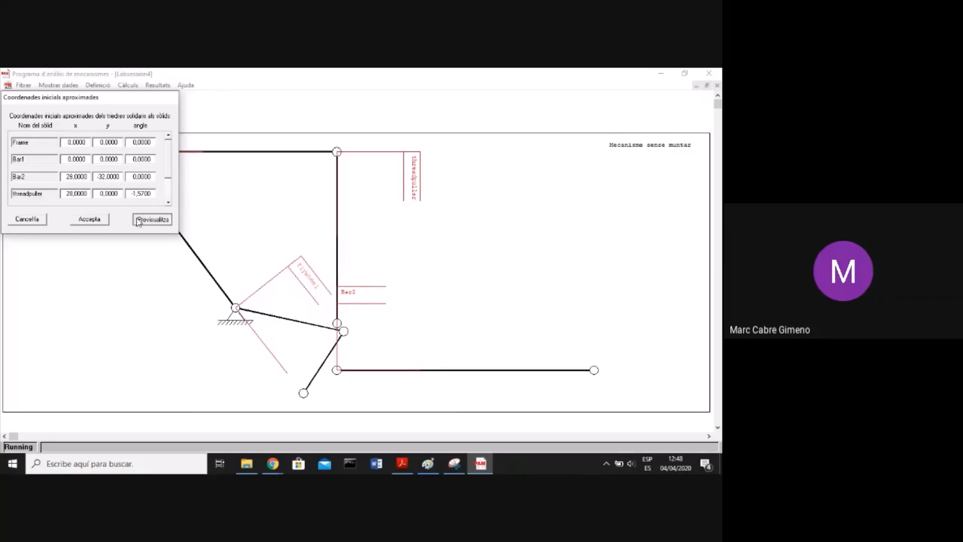
Reduce Bar2's initial x to 26 and then to 24, previewing the mechanism after each change
click(79, 177)
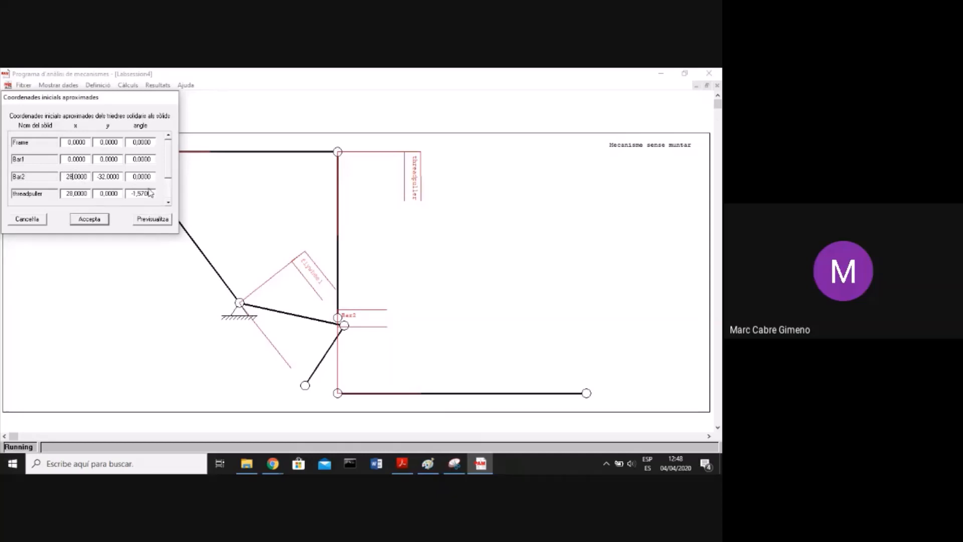
click(151, 221)
click(73, 177)
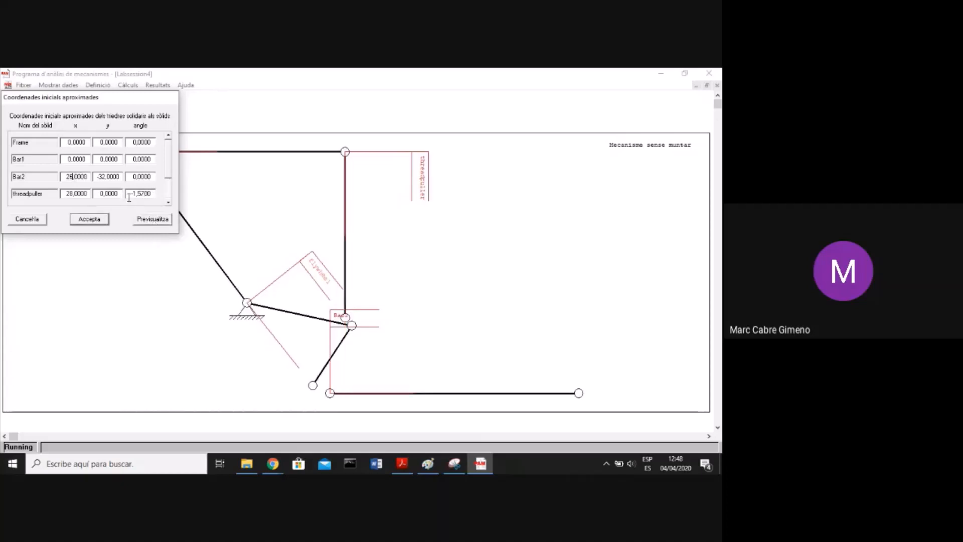
click(153, 221)
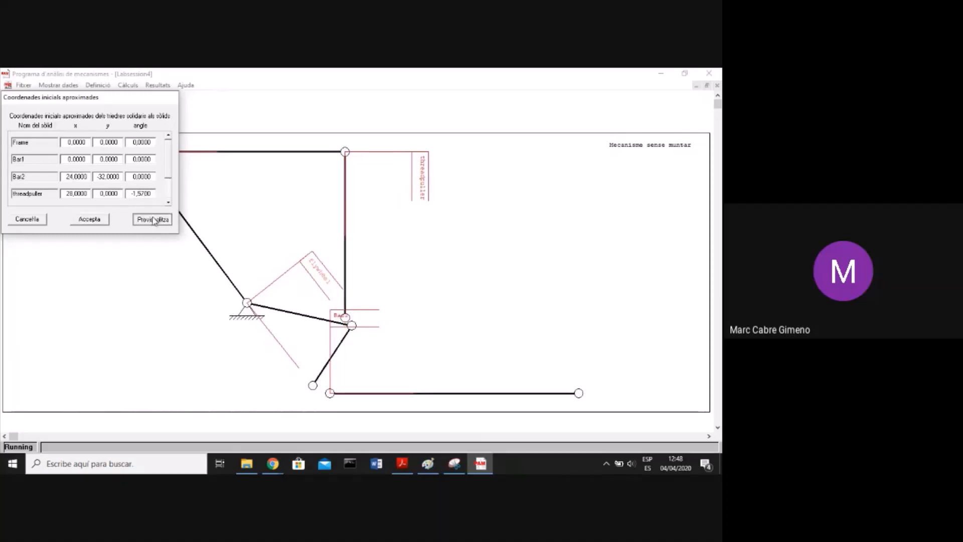
Set Bar2's initial angle to -1.57 and preview the mechanism
click(130, 178)
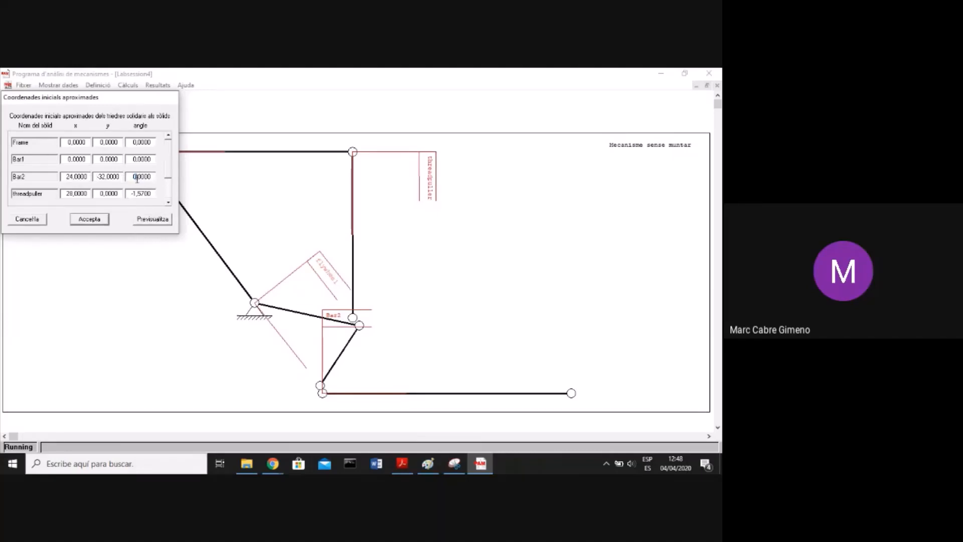
double_click(138, 179)
key(BackSpace)
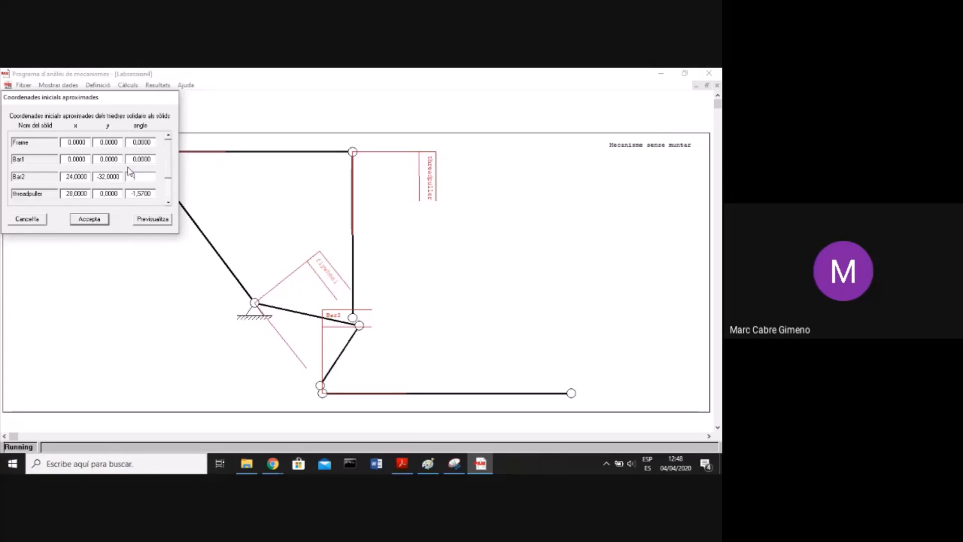
text(-1.57)
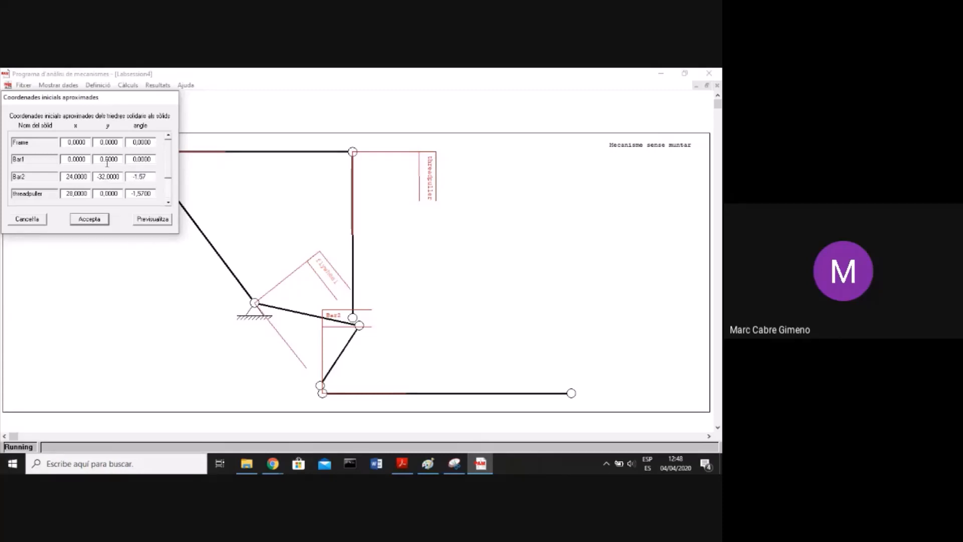
click(148, 218)
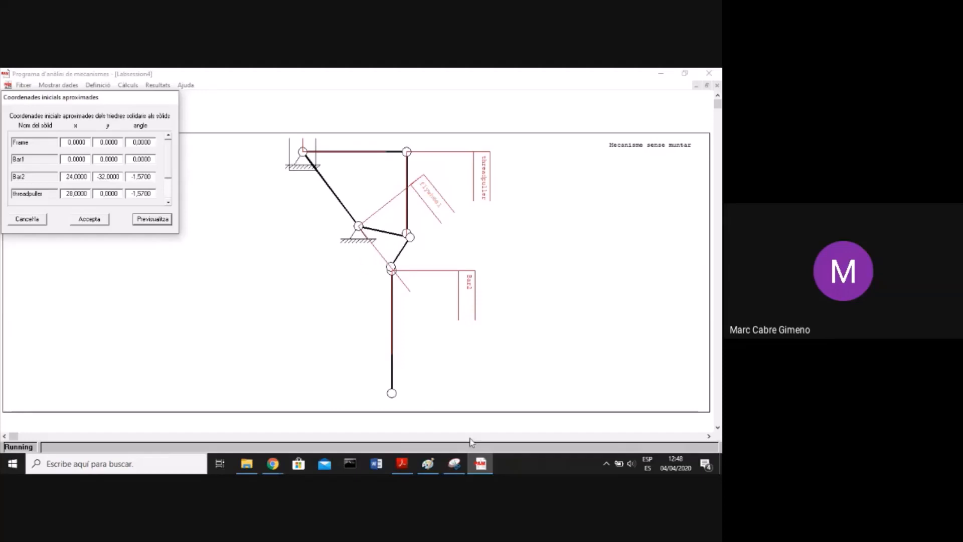
Check the dimension sketch in Paint, set the needle's initial x to 18 in PAM, and preview the mechanism
click(433, 466)
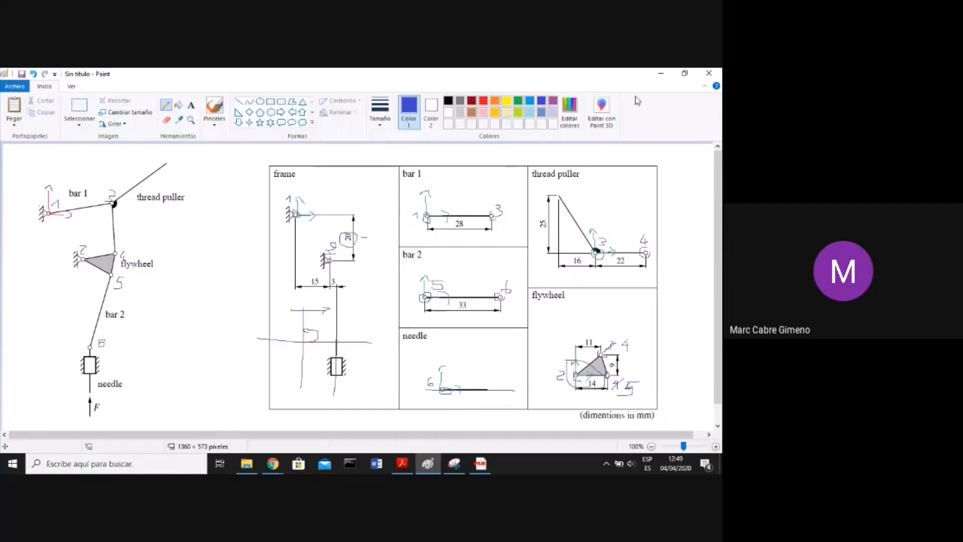
click(661, 73)
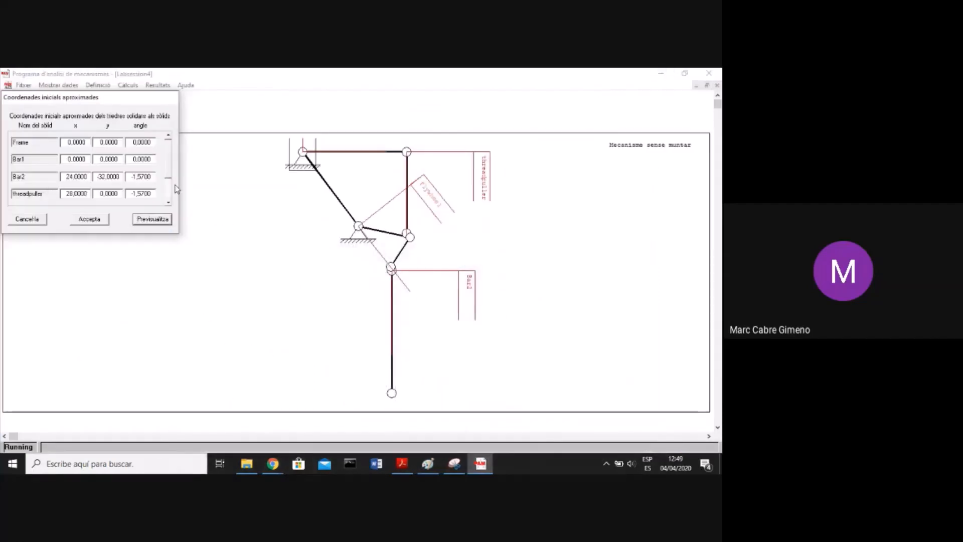
click(170, 200)
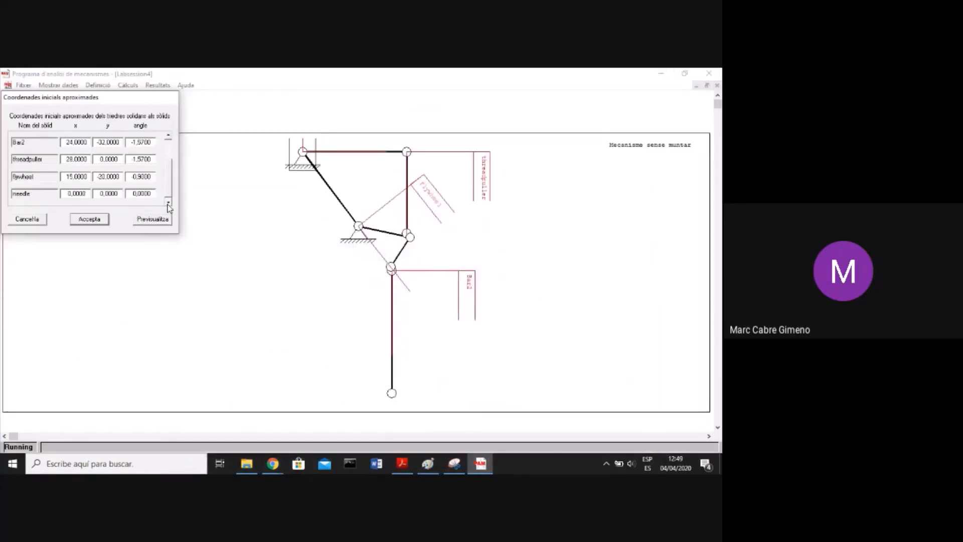
double_click(71, 194)
text(18)
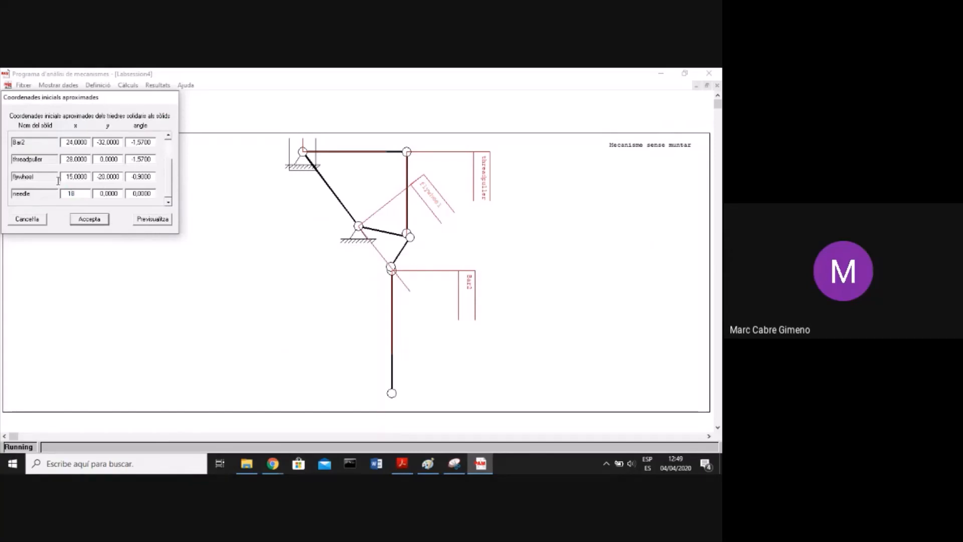
click(153, 220)
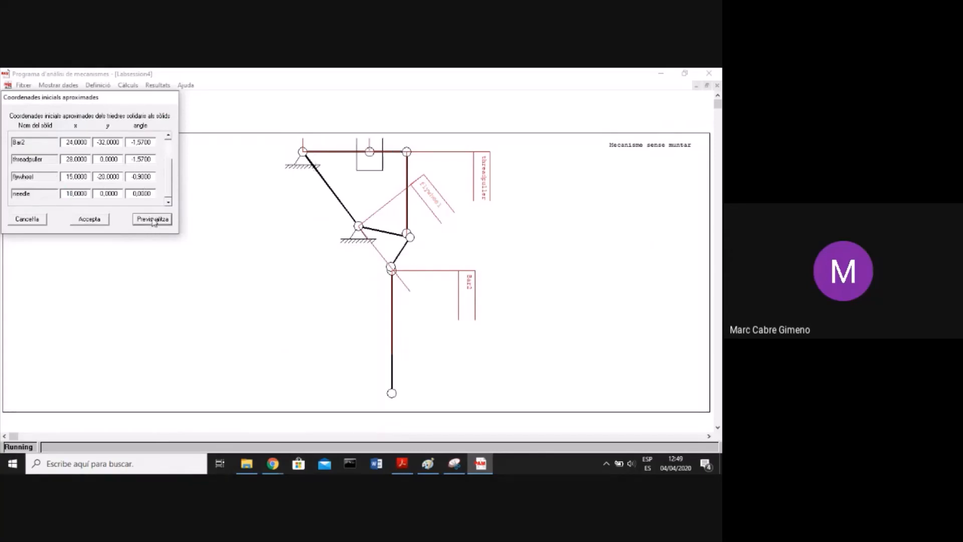
Try initial y values of -30 and then -50 for the needle, previewing the mechanism after each change
double_click(107, 195)
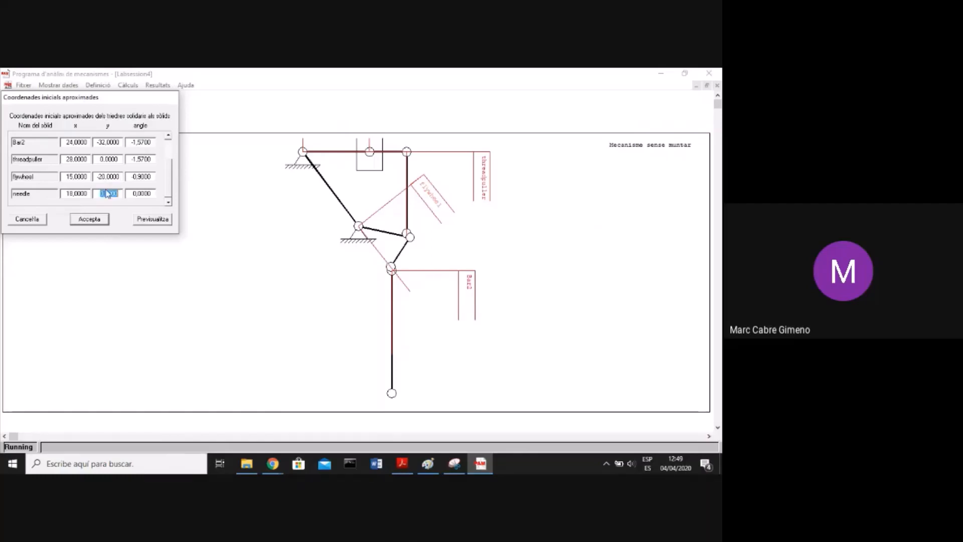
text(-30)
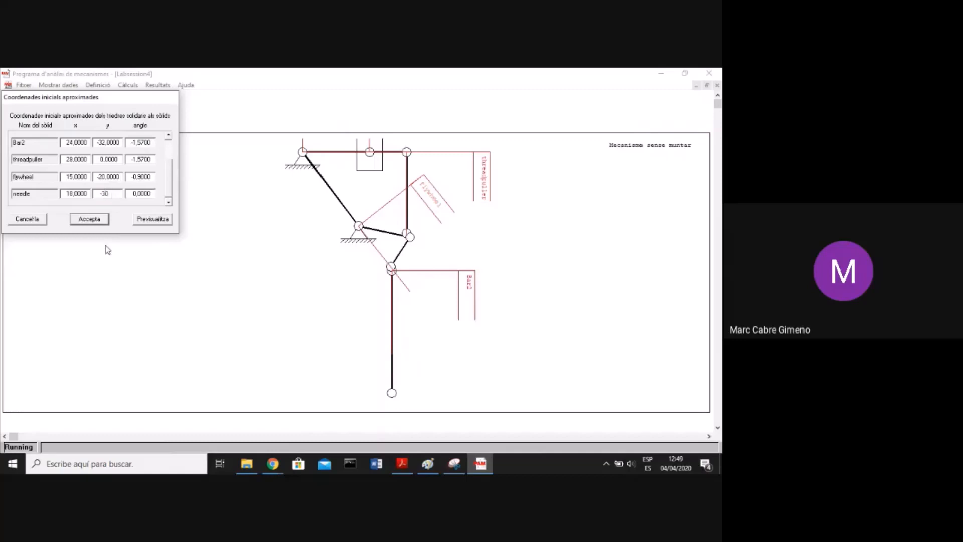
click(153, 219)
double_click(107, 193)
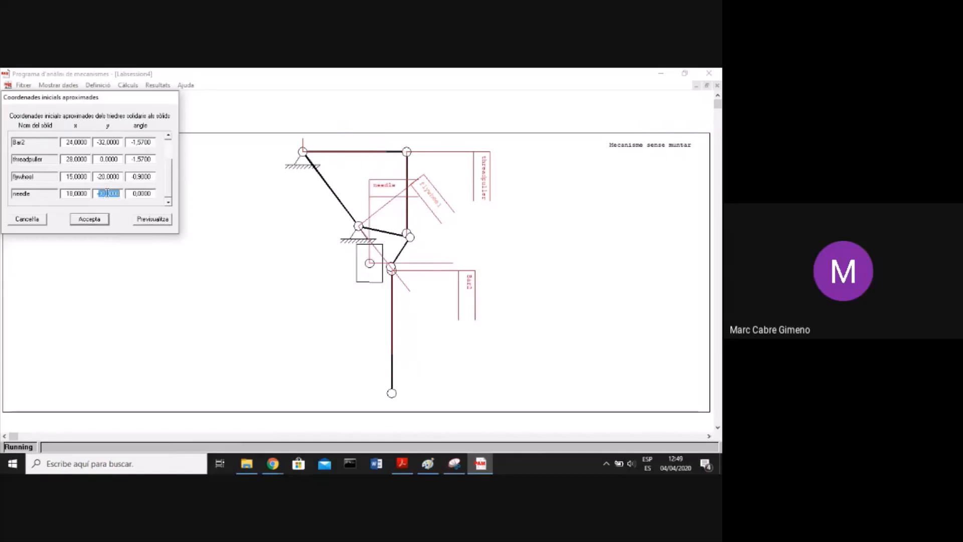
text(-50)
click(153, 219)
Lower the needle's initial y to -60 and then to -65, previewing the mechanism after each change
double_click(115, 194)
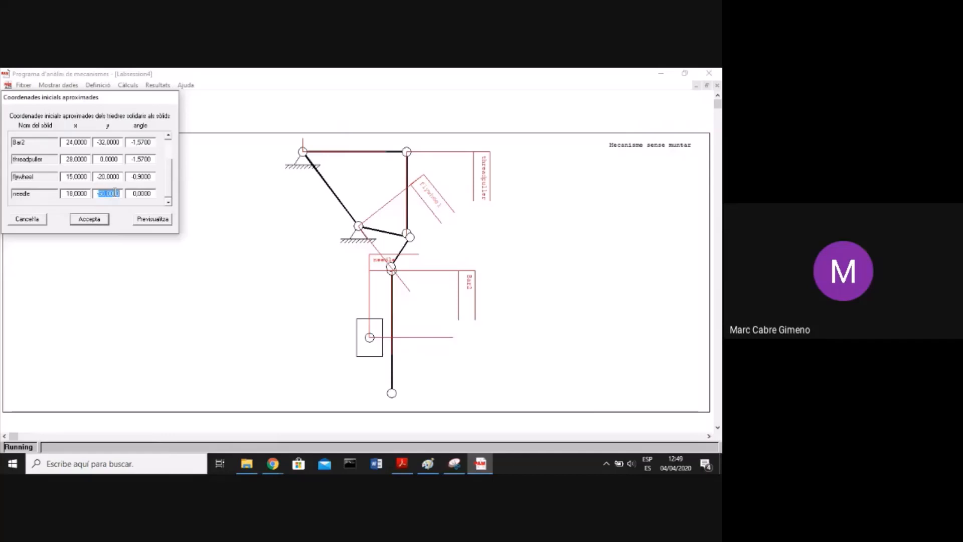
text(-60)
click(149, 219)
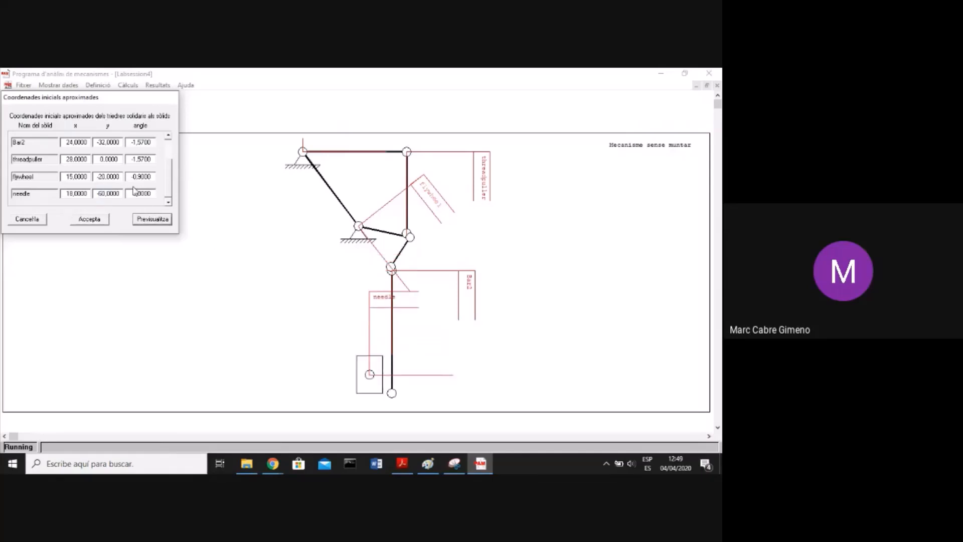
click(107, 194)
key(BackSpace)
text(5)
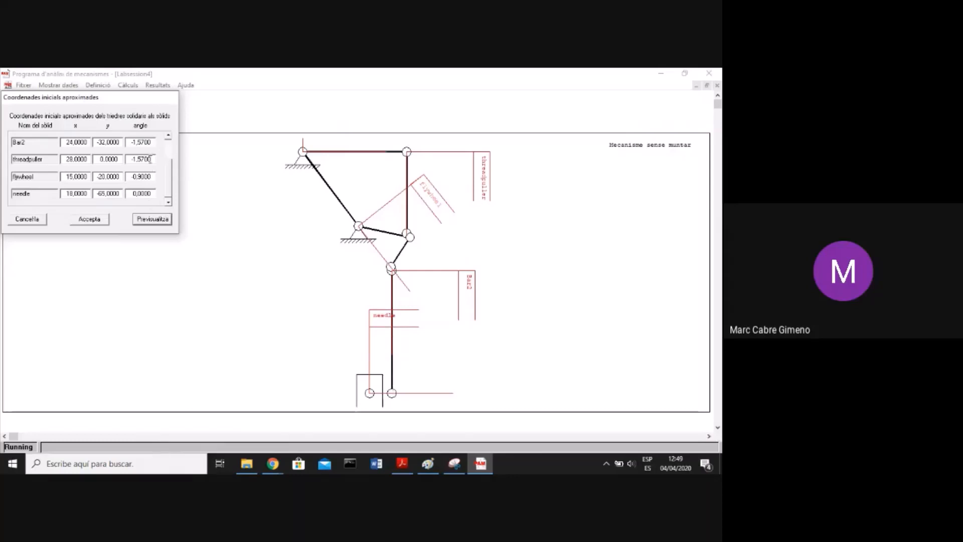
Change Bar2's initial angle to -1.65 and then to -1.80 with a preview each time, and accept the initial coordinates
click(169, 136)
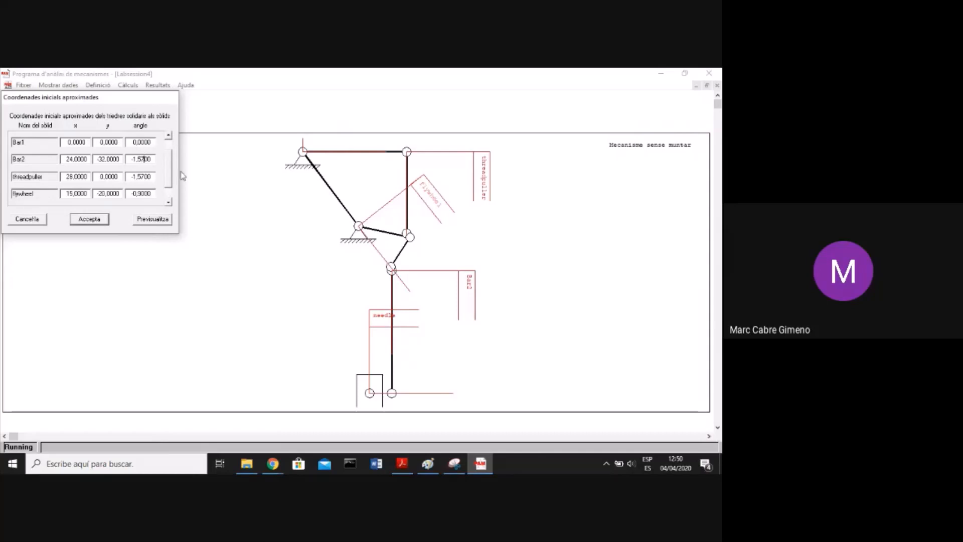
text(65)
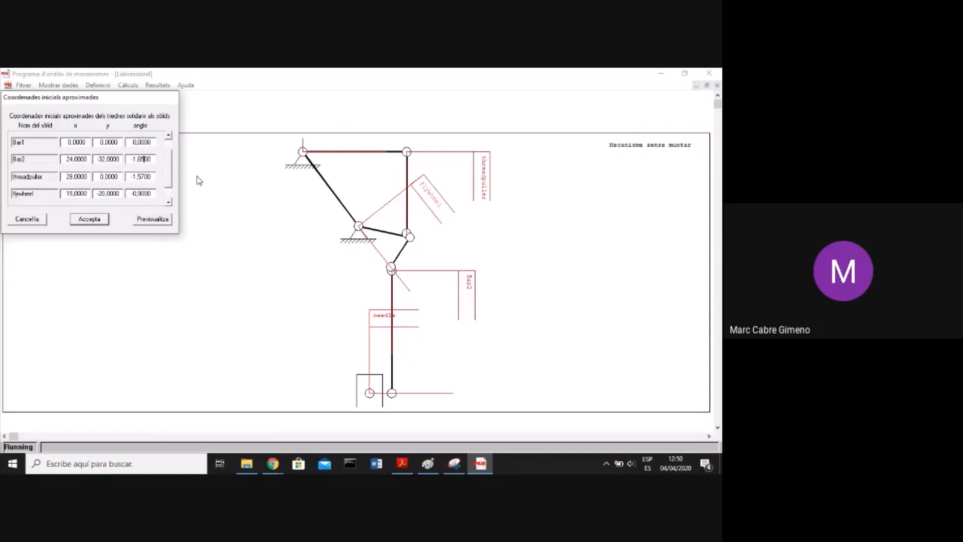
click(154, 219)
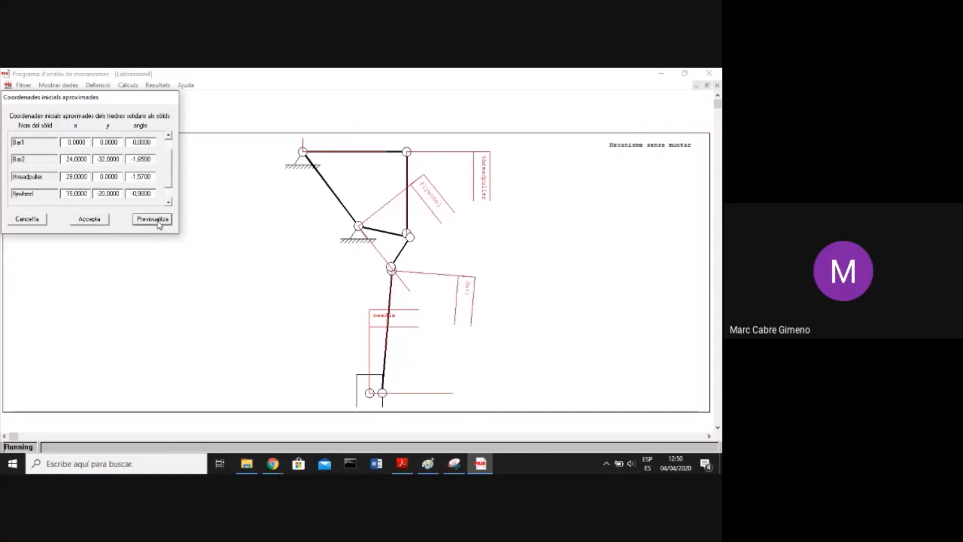
click(147, 159)
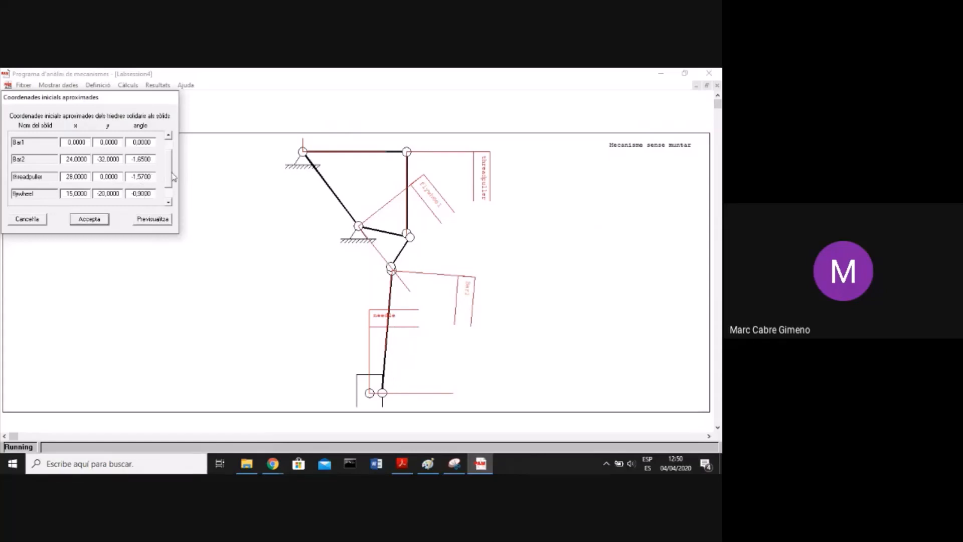
key(BackSpace)
key(BackSpace)
key(BackSpace)
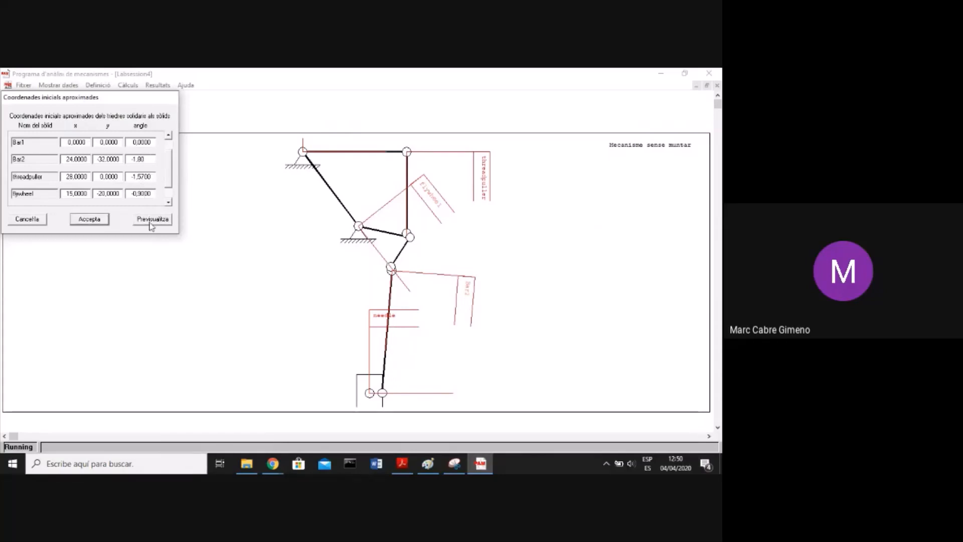
text(8)
click(151, 223)
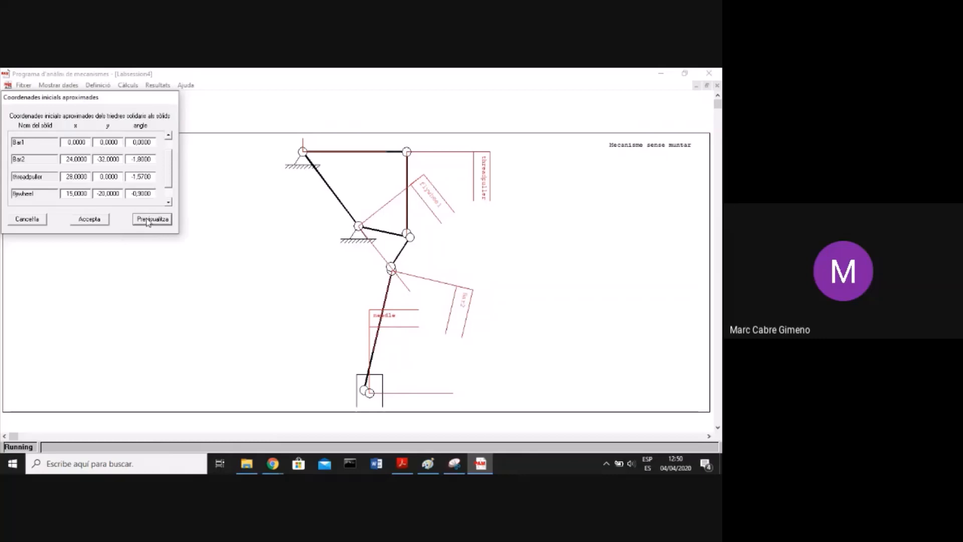
click(90, 220)
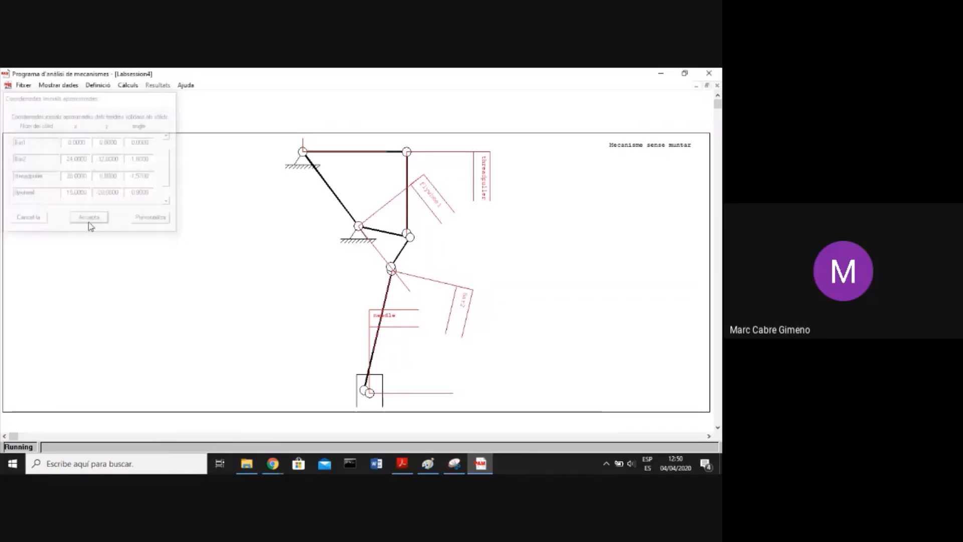
Assemble the mechanism and run a quasi-static analysis with a total time of 1 and a 0.05 time increment
click(129, 86)
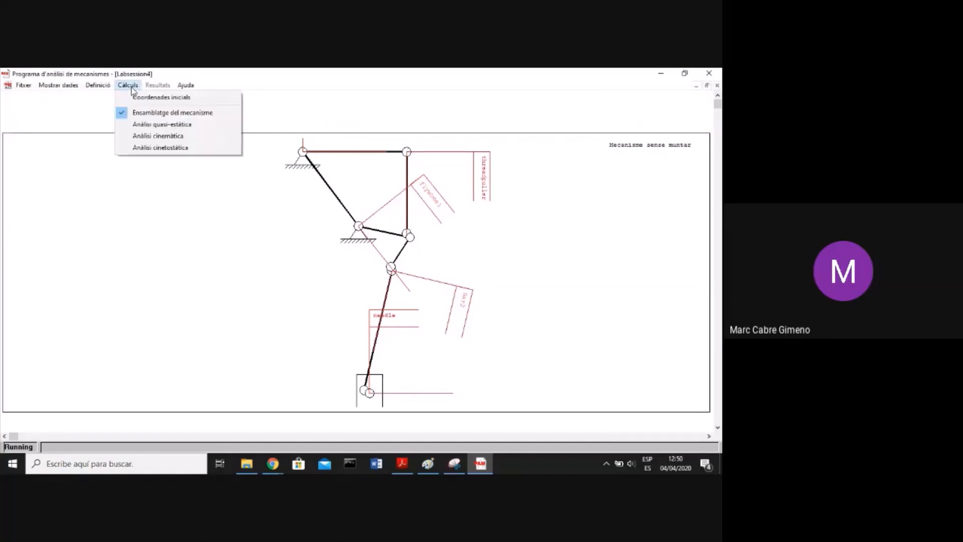
click(168, 114)
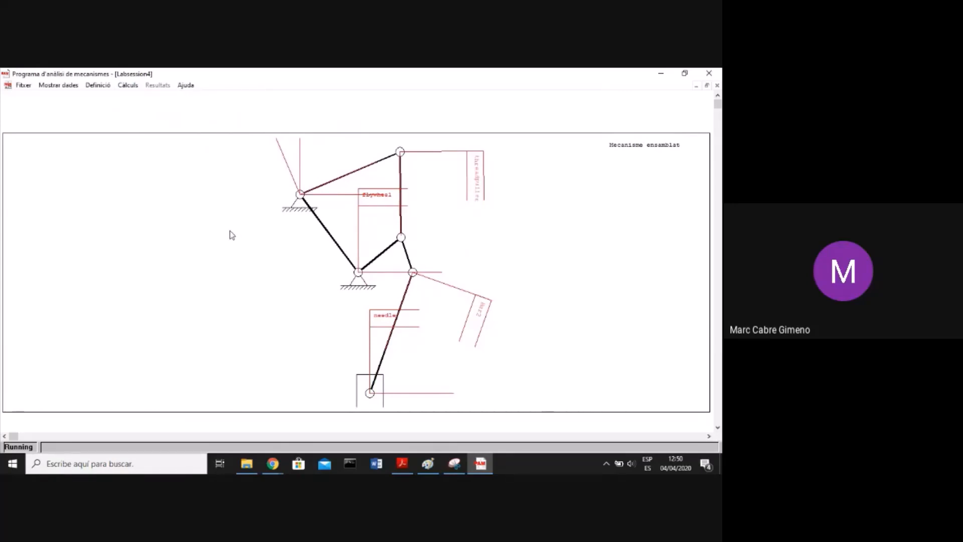
click(126, 87)
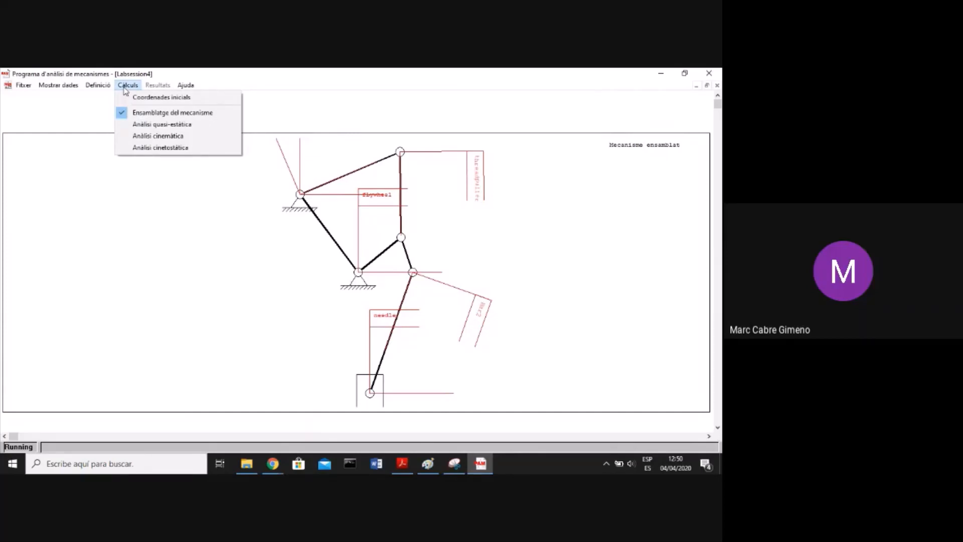
click(182, 126)
click(106, 156)
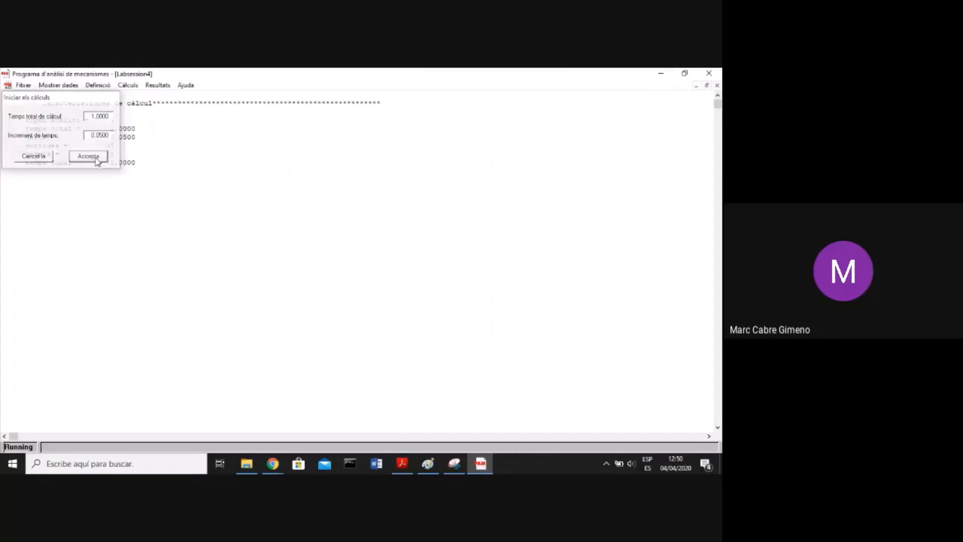
Play the mechanism's animation for the 1 s analysis and exit the animation view
click(133, 88)
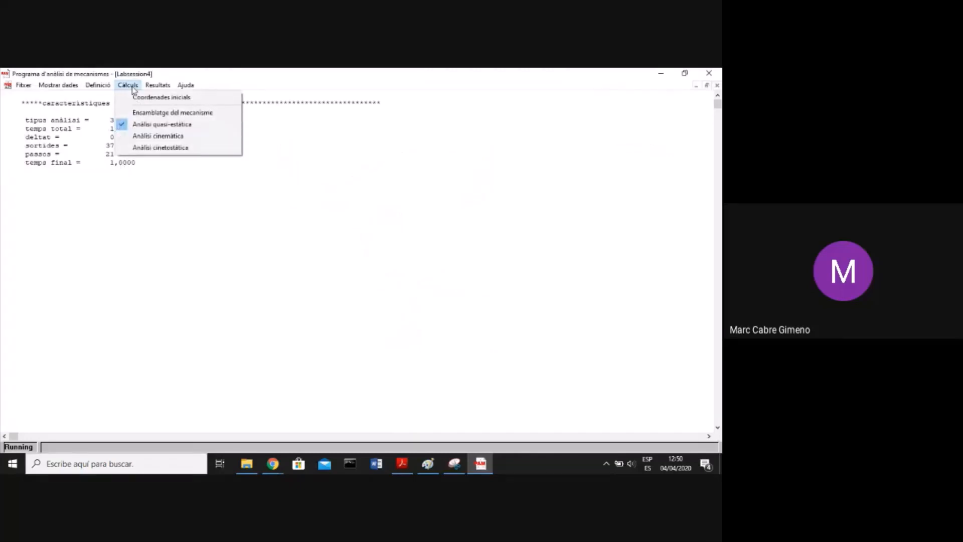
click(153, 97)
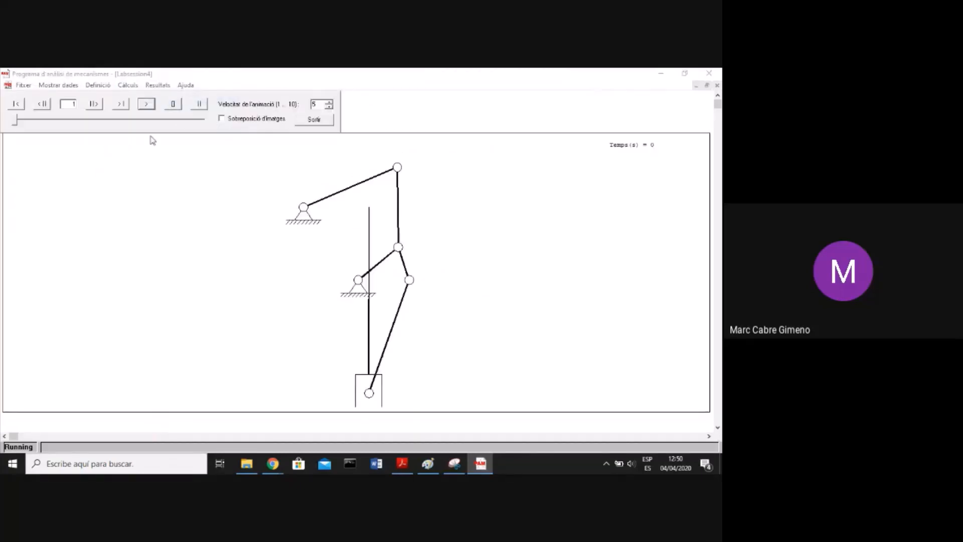
click(147, 106)
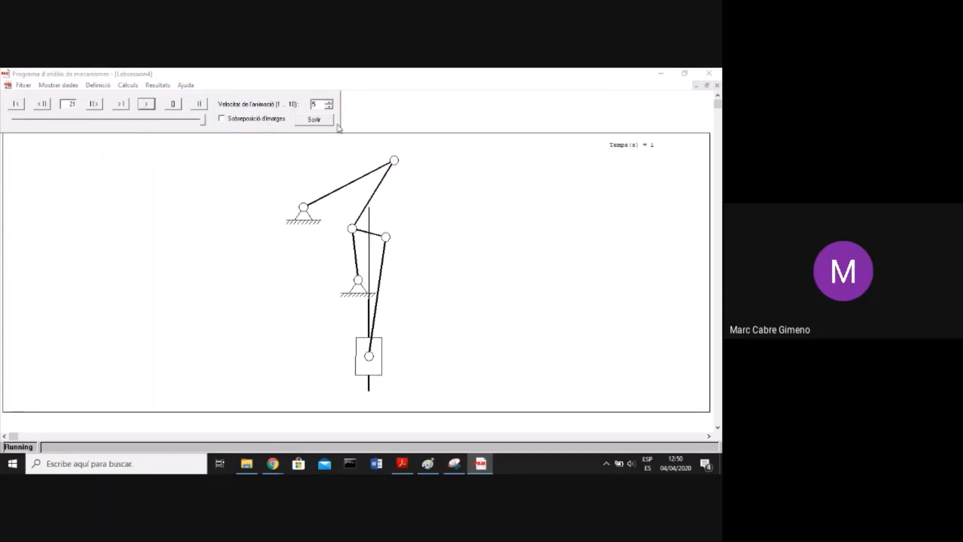
click(320, 123)
Rerun the quasi-static analysis with the total calculation time set to 20 and the time increment kept at 0.05
click(126, 86)
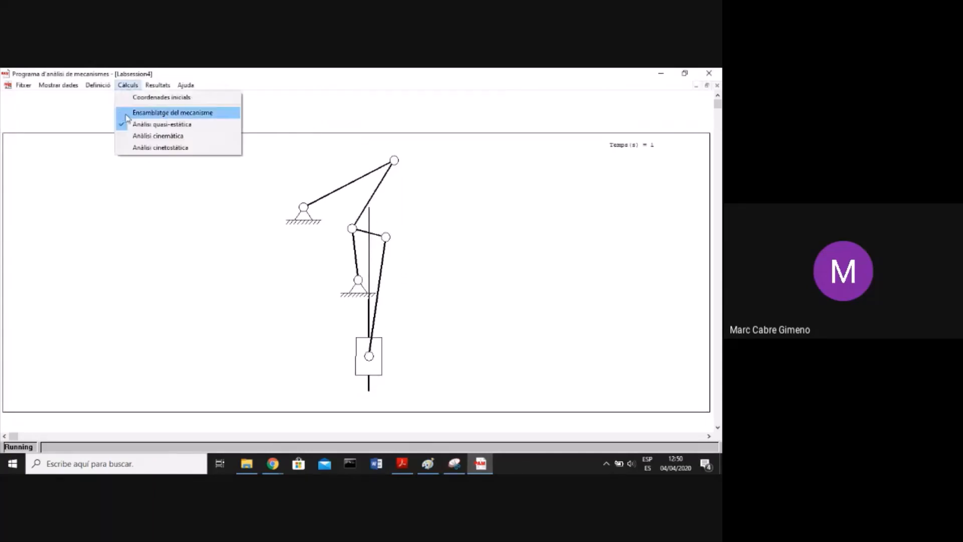
click(157, 124)
click(96, 114)
double_click(96, 114)
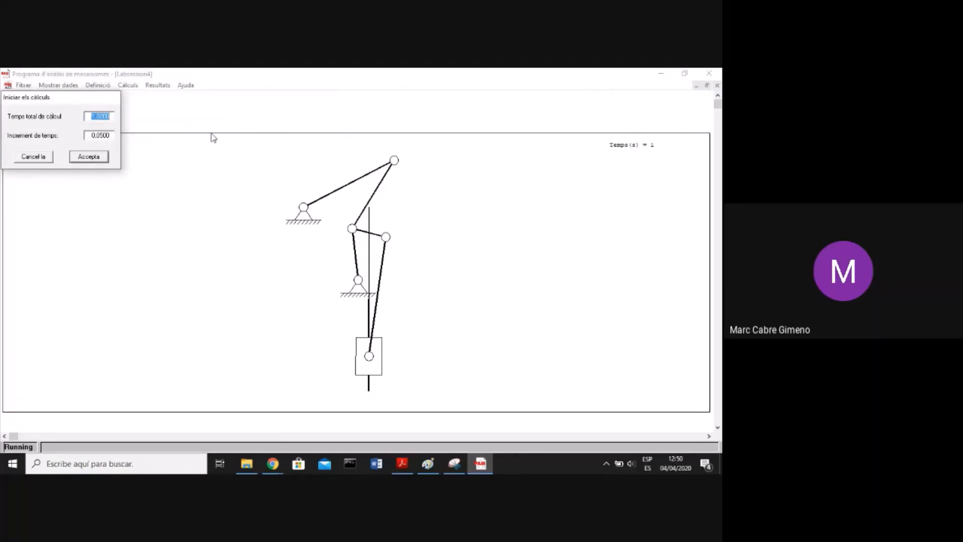
text(20)
click(103, 157)
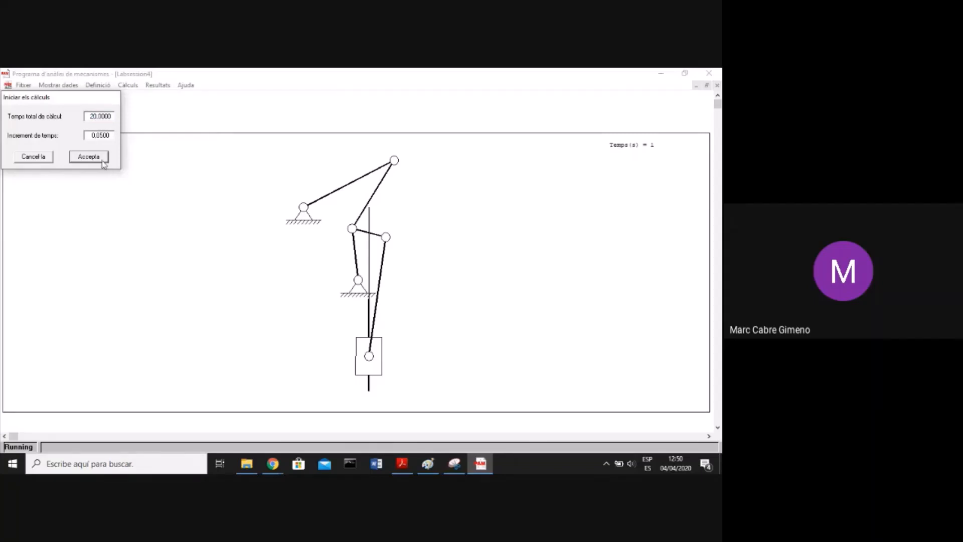
Play the animation of the 20 s analysis to examine the full motion, and exit the animation view
click(156, 86)
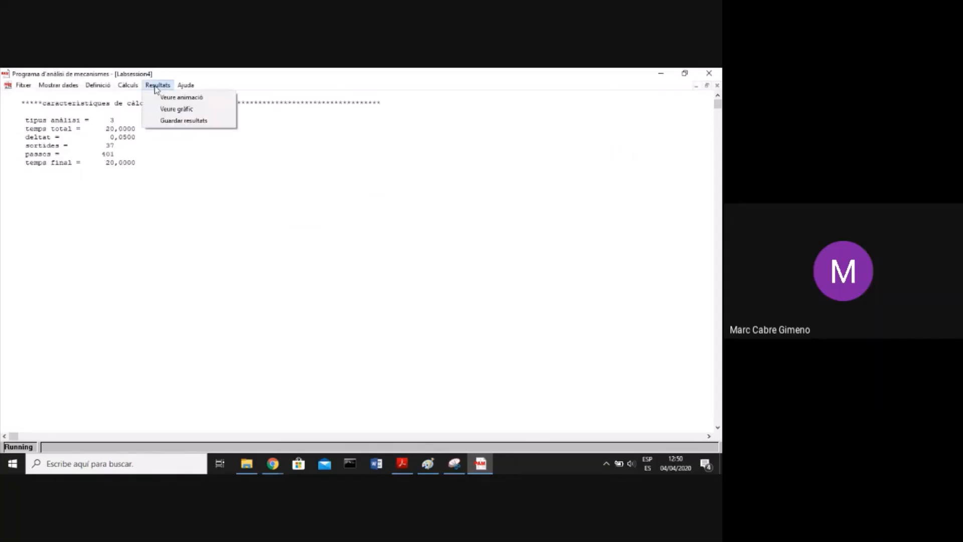
click(181, 98)
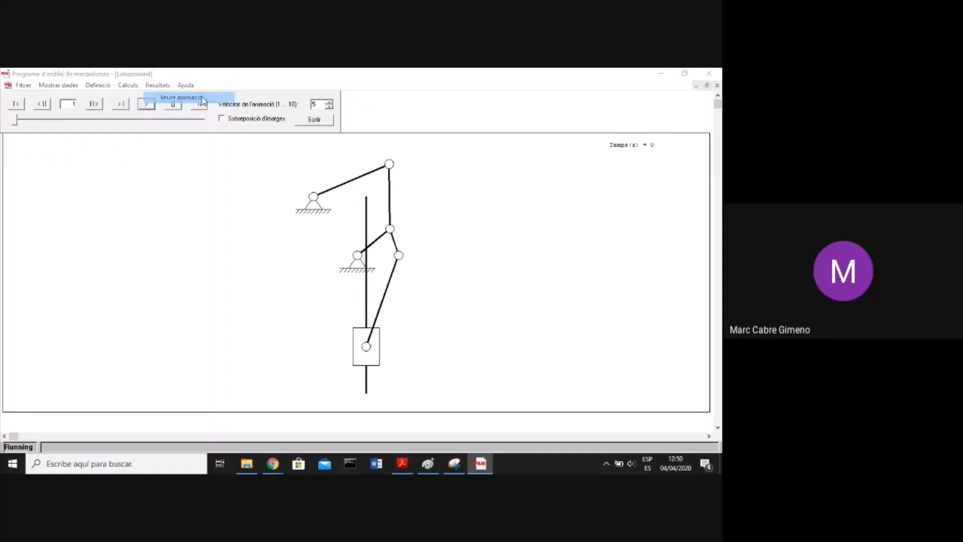
click(147, 106)
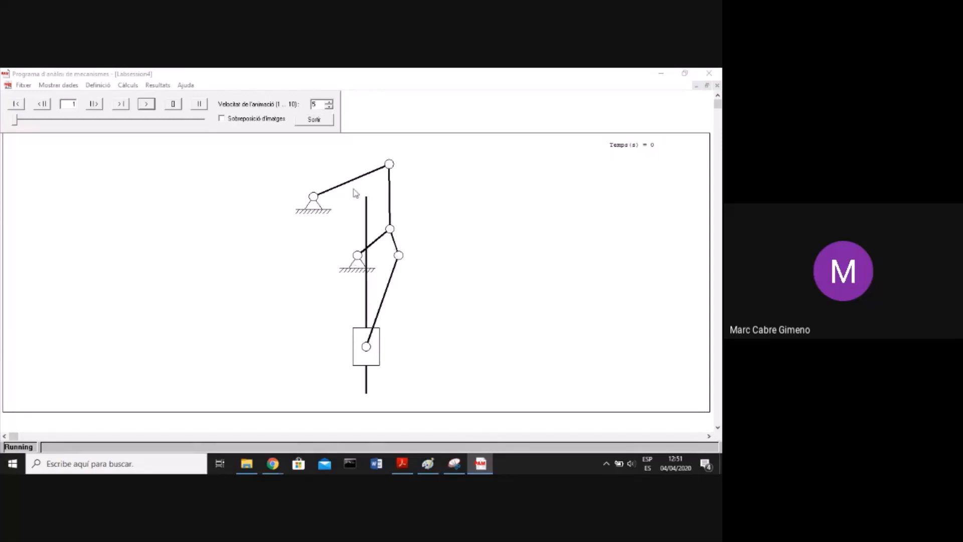
click(321, 122)
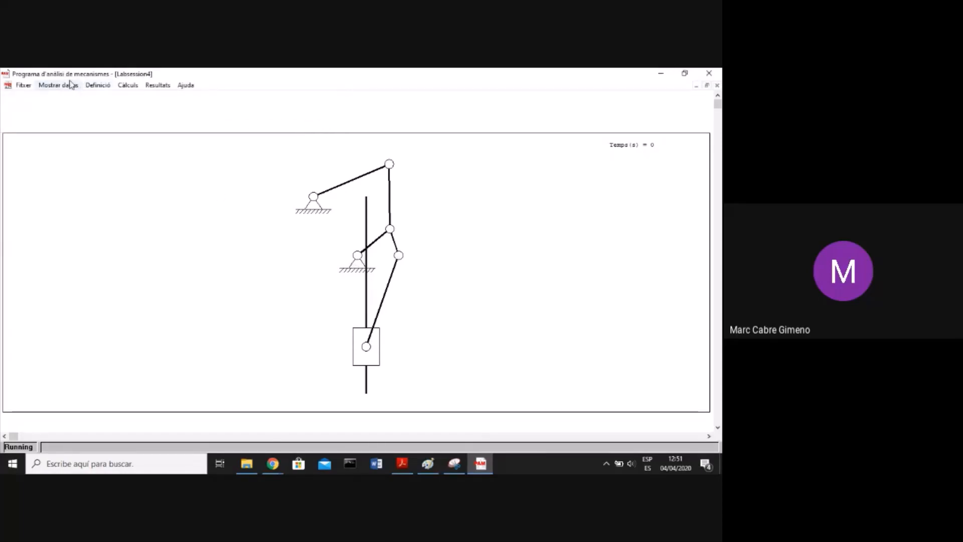
Increase the flywheel's number of points by one in the solids definition and accept the change
click(98, 86)
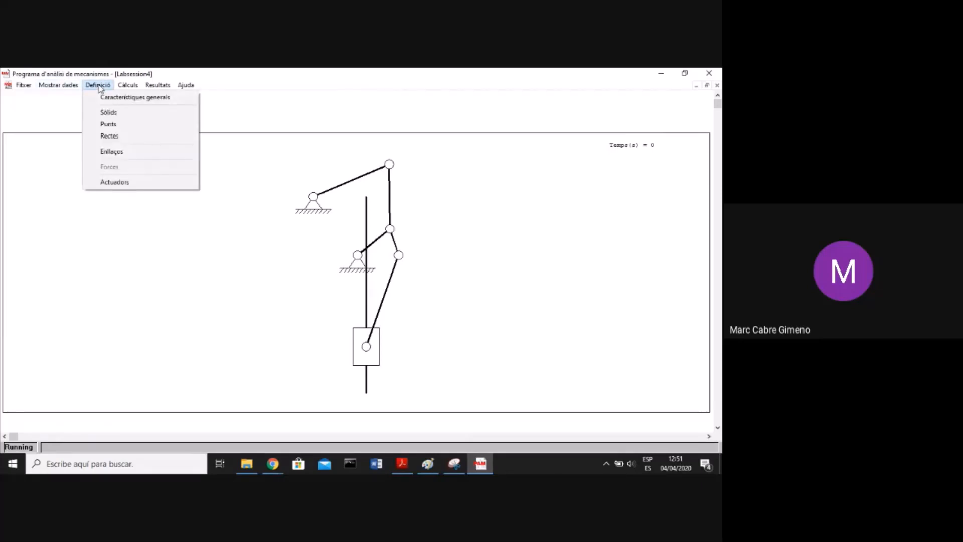
click(109, 112)
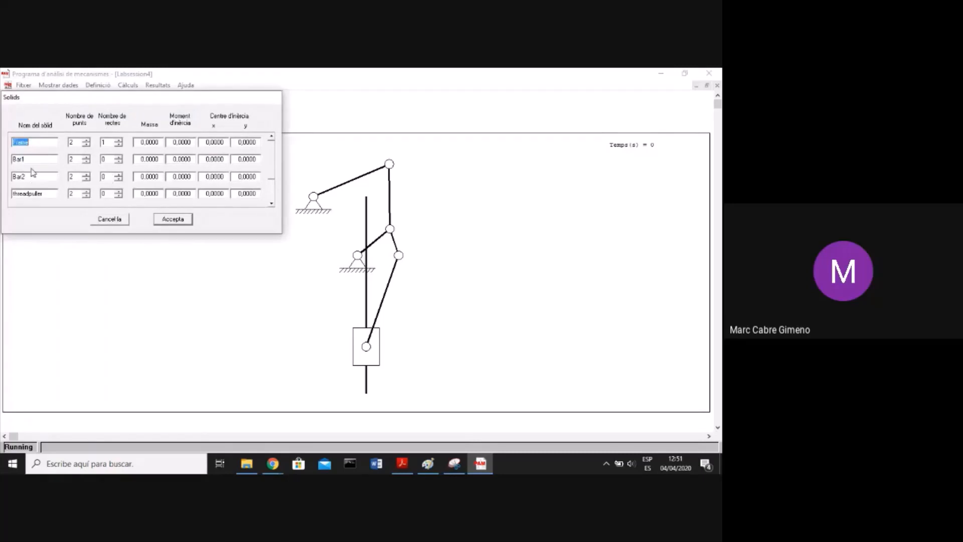
double_click(271, 203)
click(86, 174)
click(174, 220)
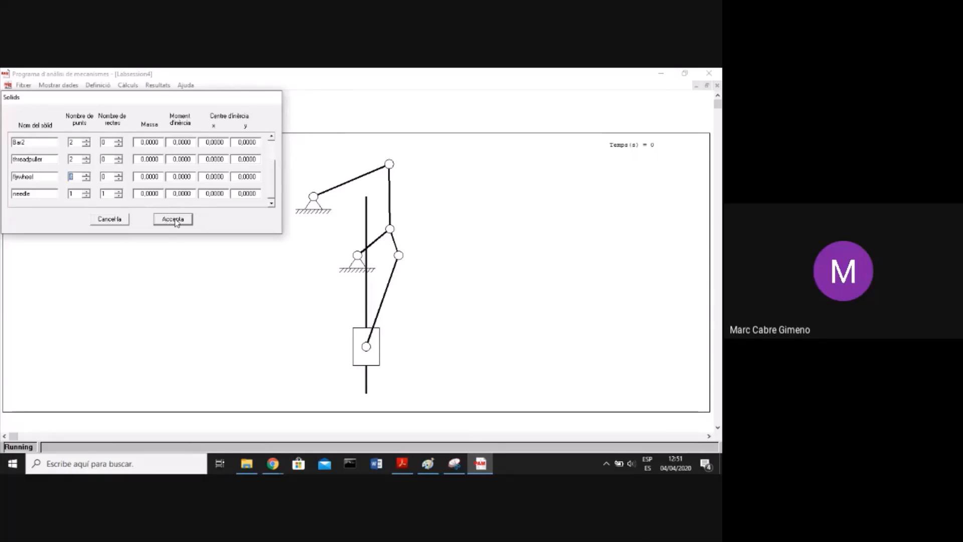
Name the flywheel's additional point 2.2, keeping its coordinates at 0, 0, and accept the point definitions
click(95, 86)
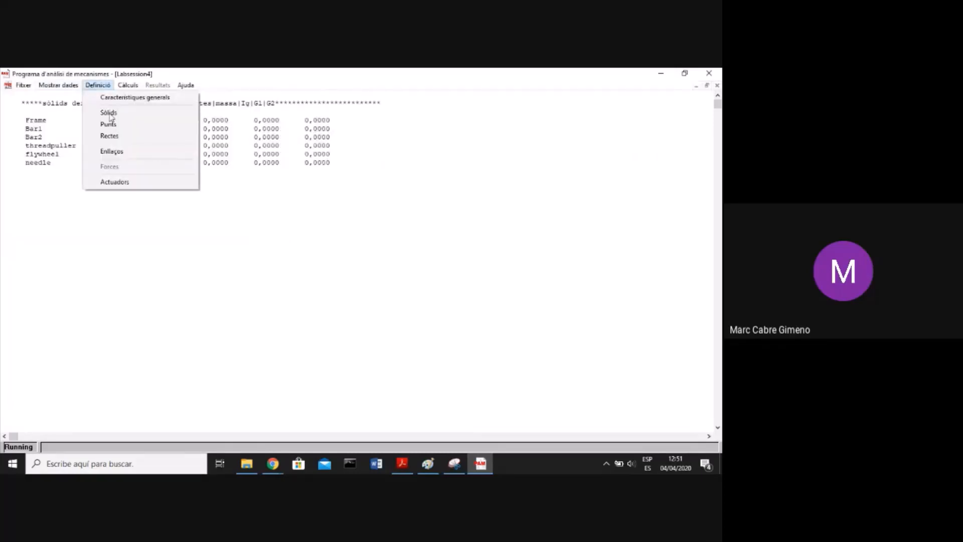
click(108, 124)
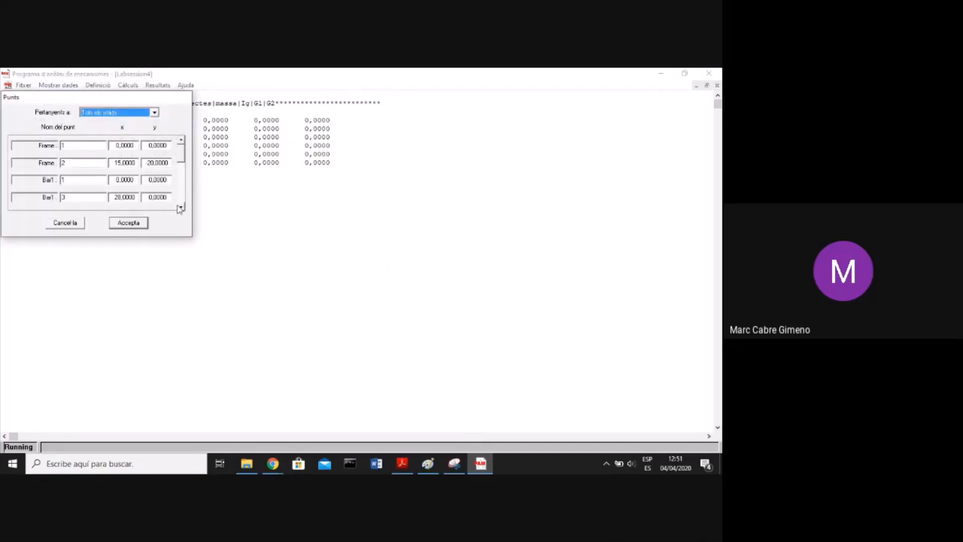
click(179, 208)
click(179, 208)
click(179, 208)
click(179, 207)
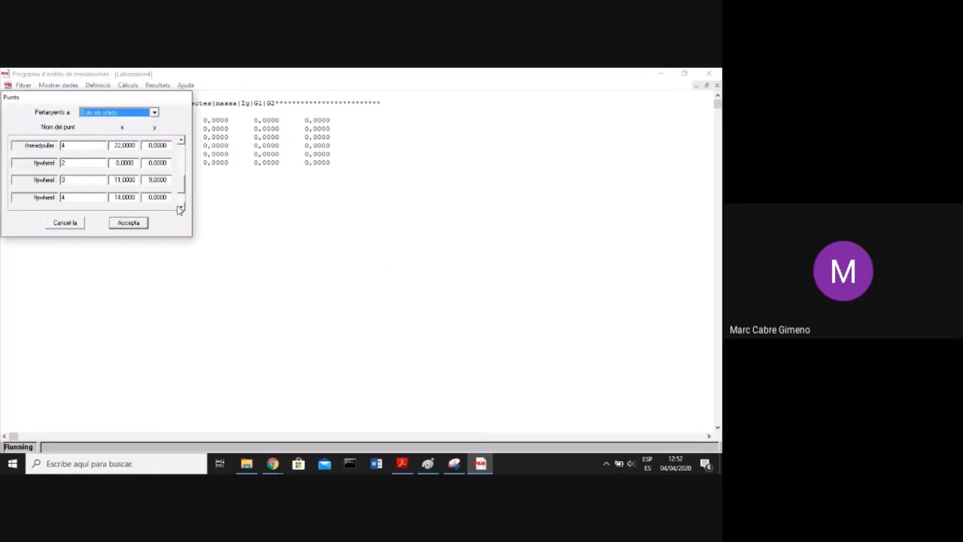
click(180, 208)
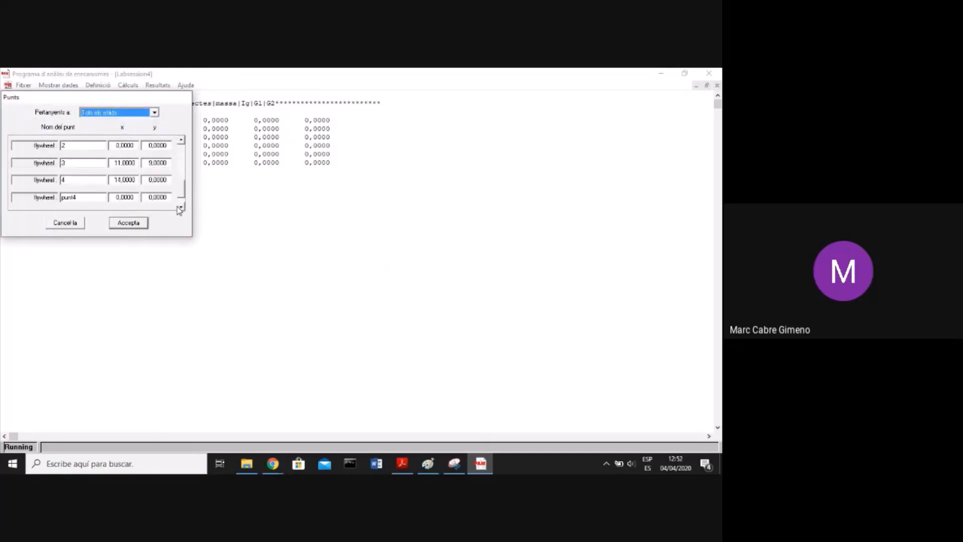
double_click(83, 197)
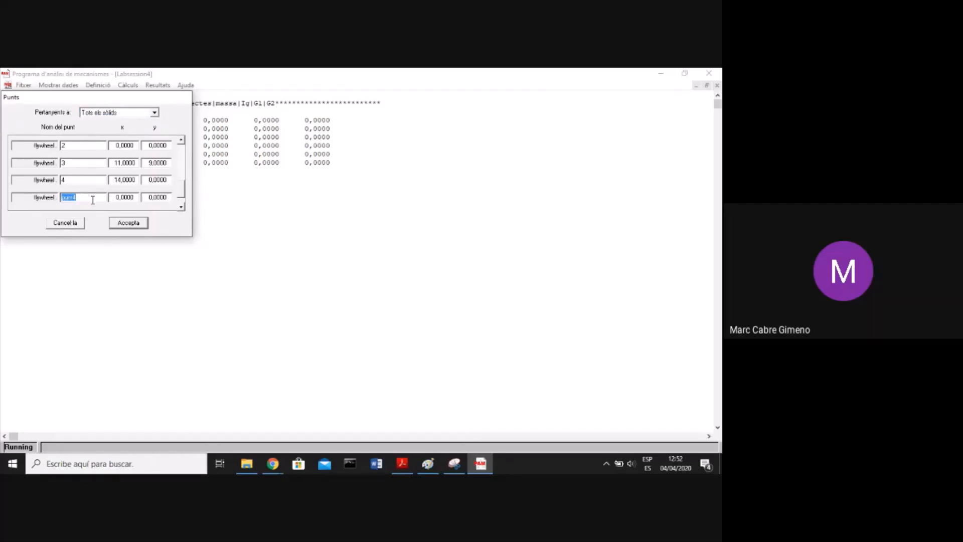
text(2.2)
click(142, 224)
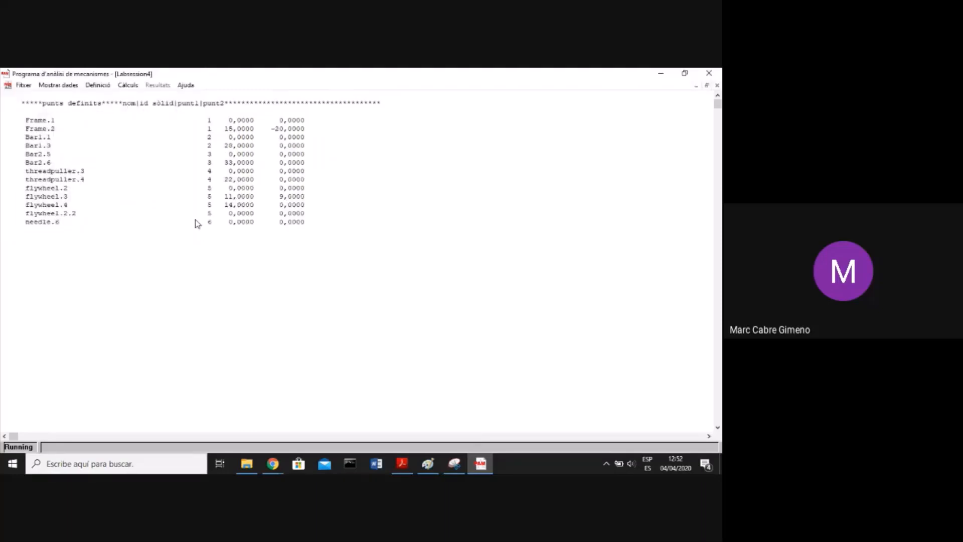
Reassemble the mechanism and rerun the quasi-static analysis with a total time of 20 and a time increment of 0.05
click(128, 85)
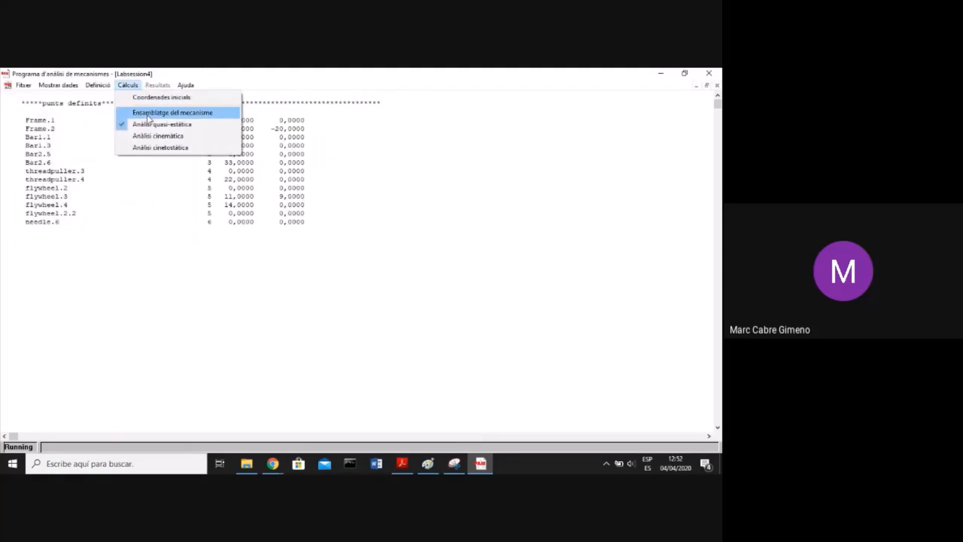
click(173, 113)
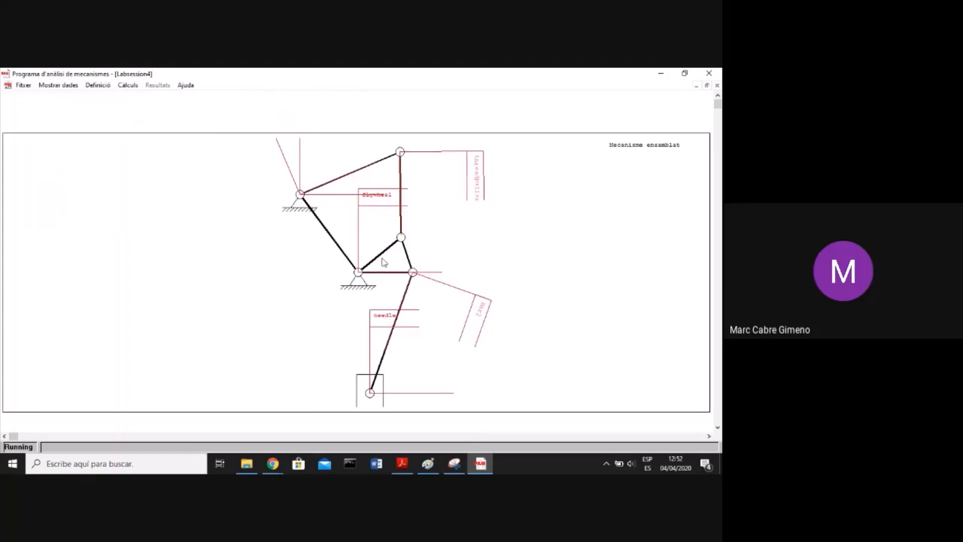
click(128, 86)
click(161, 125)
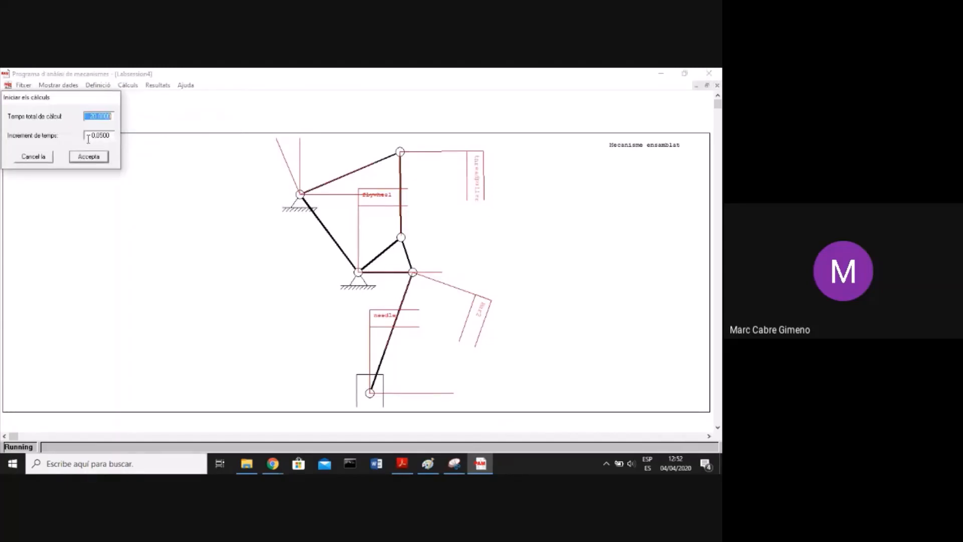
click(89, 157)
Play the animation of the updated mechanism to examine its motion, stop it and exit the animation view
click(157, 85)
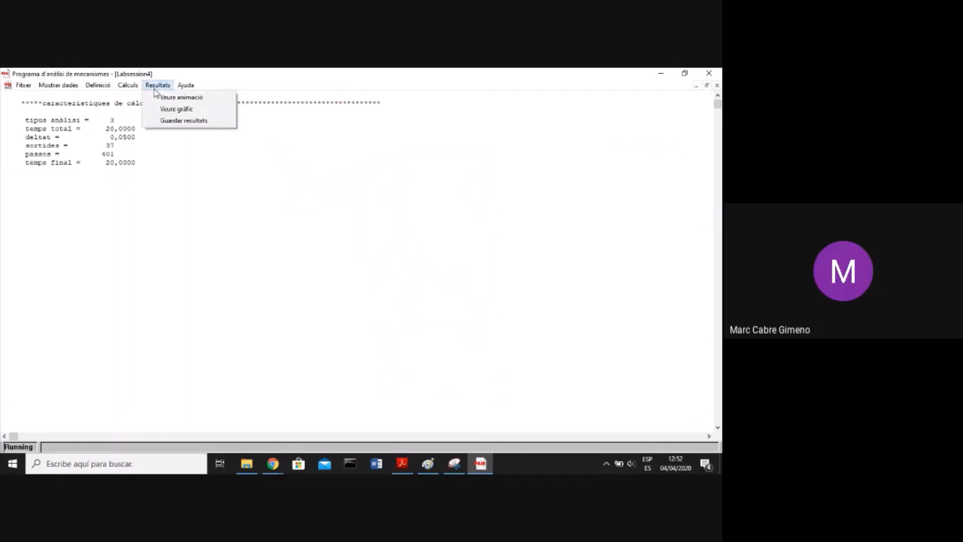
click(182, 97)
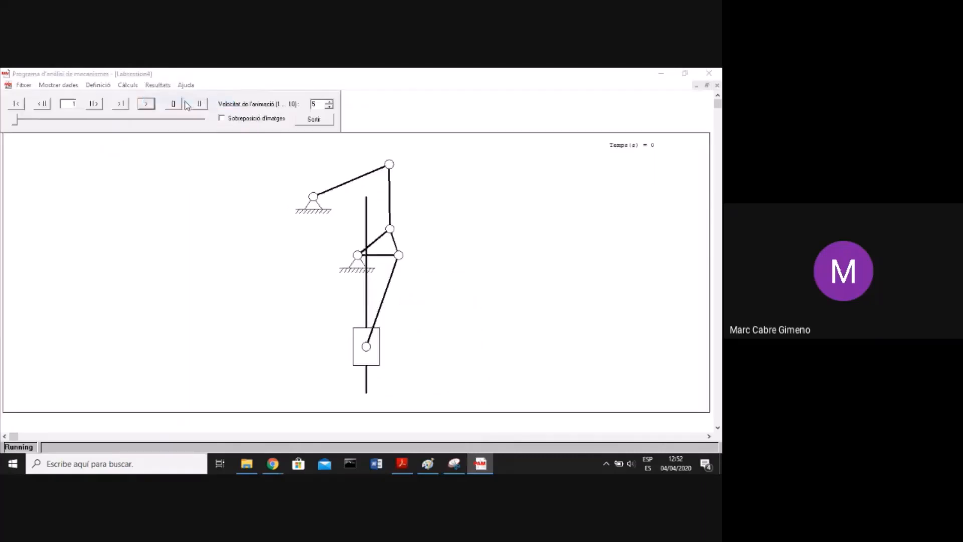
click(145, 105)
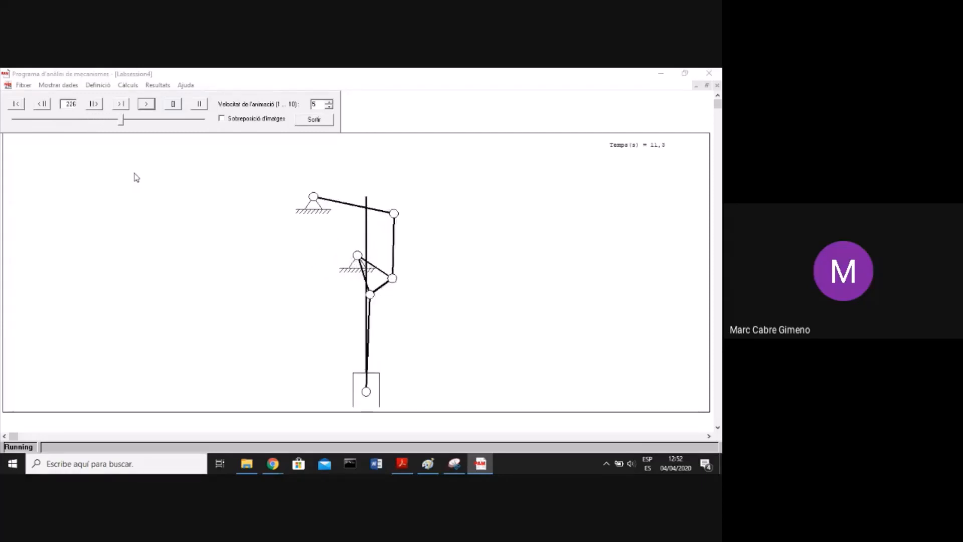
click(172, 104)
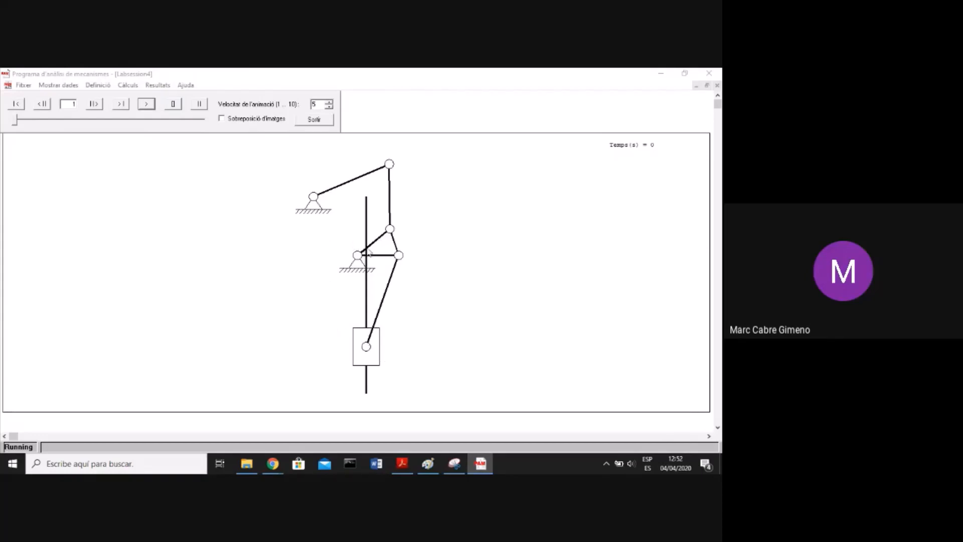
click(315, 120)
Open the results graph view and choose the flywheel angle (fi flywheel) as the x-axis variable
click(158, 85)
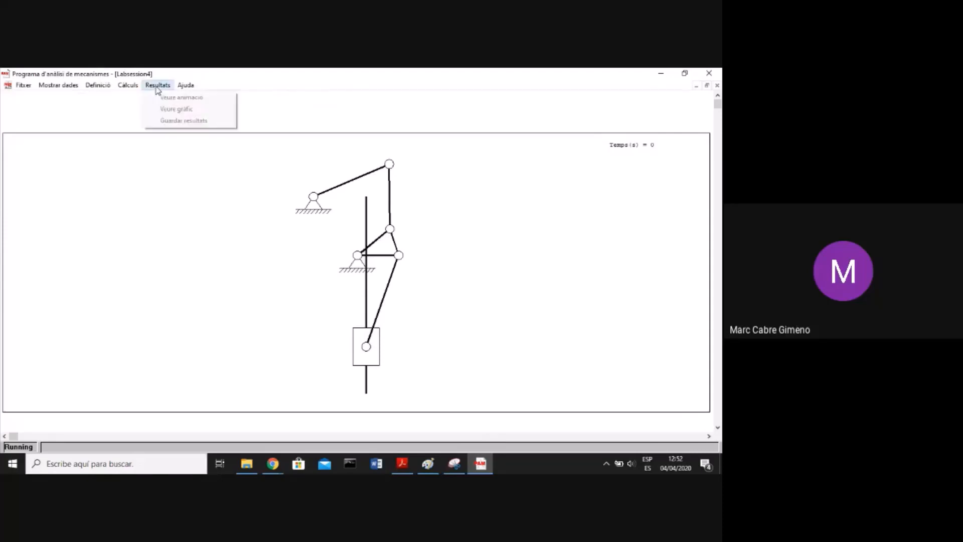
click(222, 110)
click(103, 104)
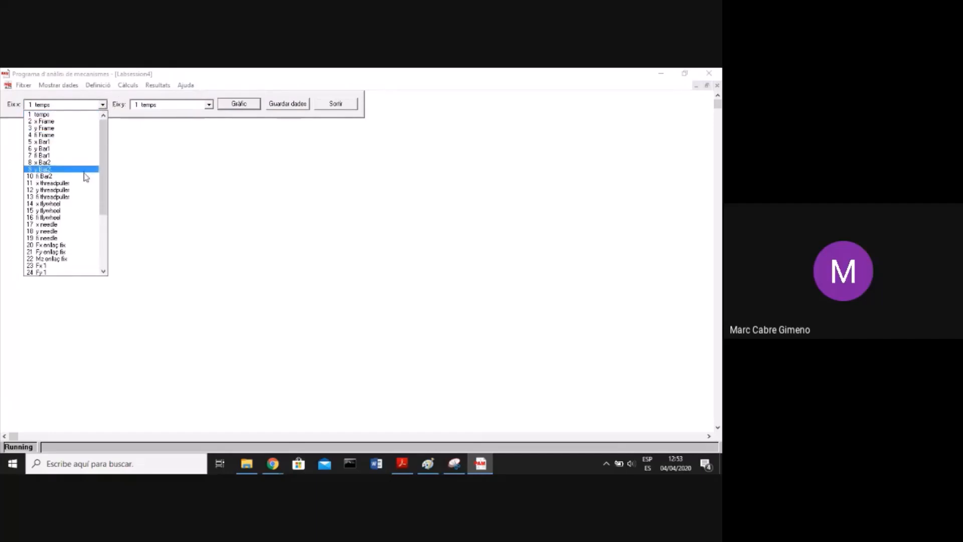
drag(104, 201, 109, 254)
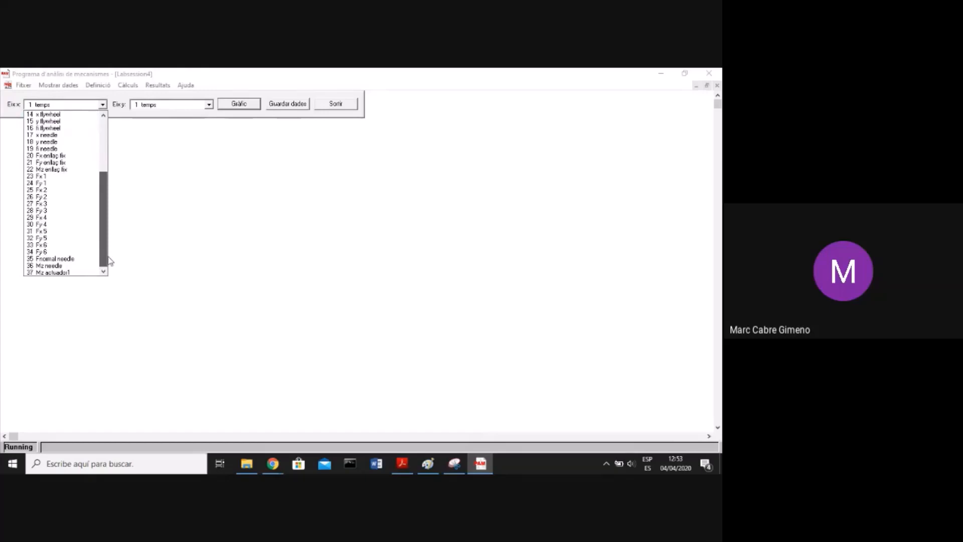
drag(109, 260, 102, 201)
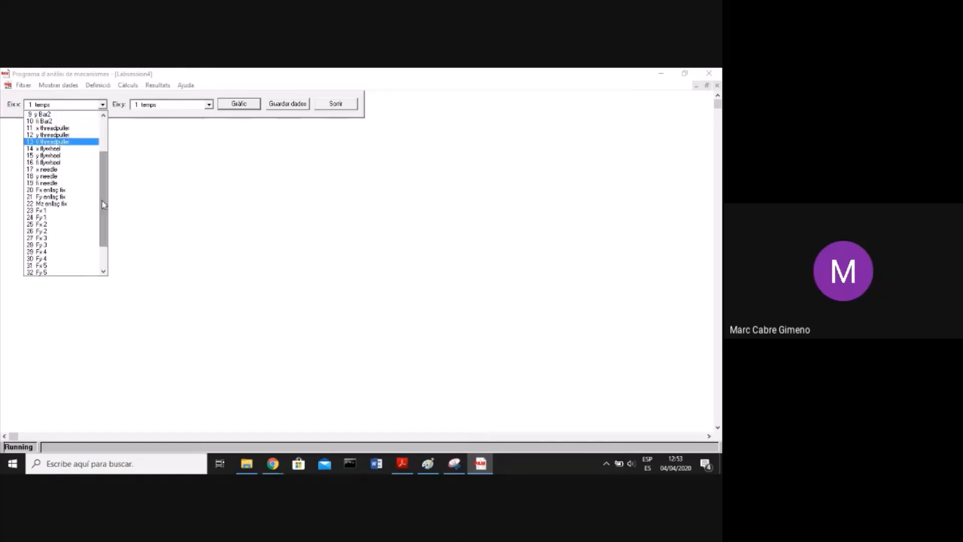
click(66, 162)
Choose y needle as the y-axis variable and plot it against the flywheel angle
click(209, 104)
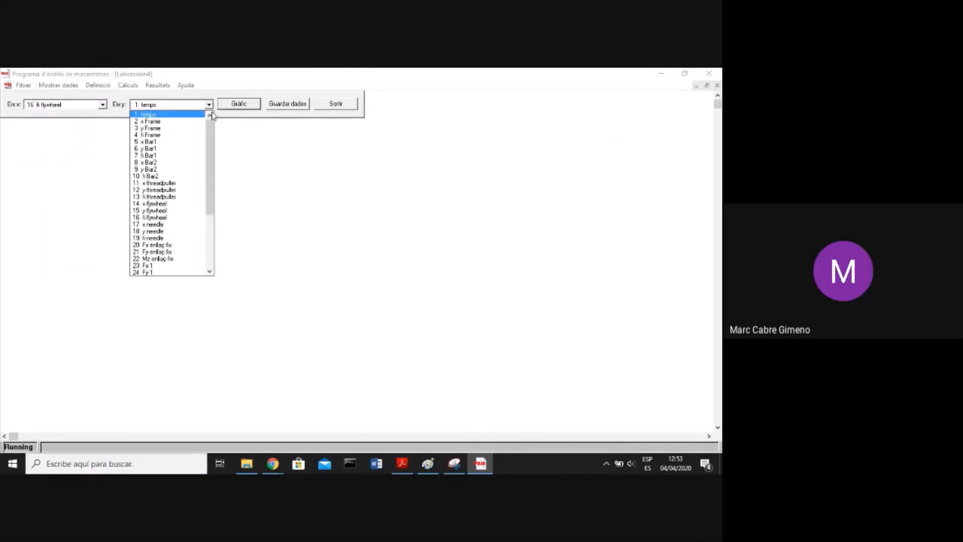
drag(211, 182, 211, 211)
click(165, 176)
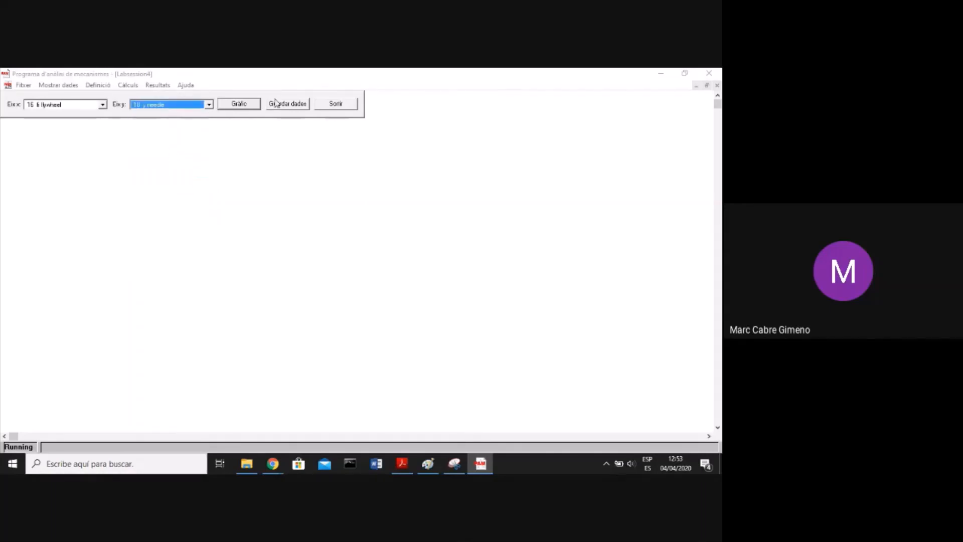
click(253, 105)
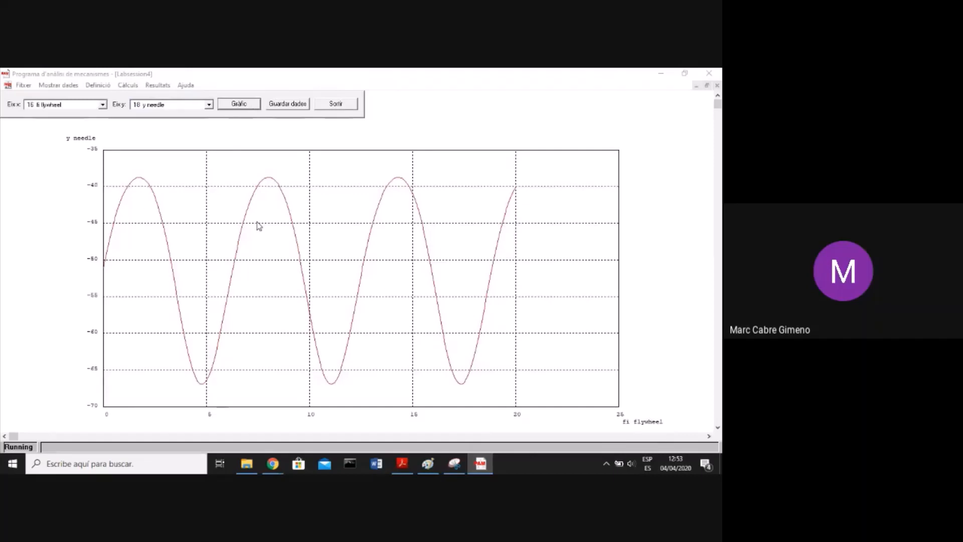